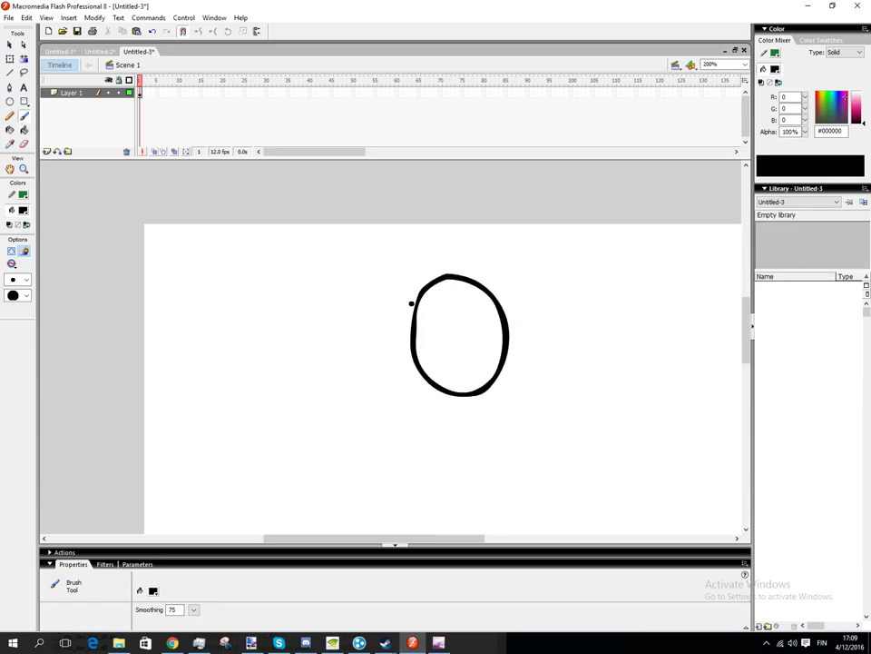
- Paint a cap outline over the upper part of the head oval, with a curved brim slanting down to the right
mouse_move(409, 304)
left_mouse_down()
mouse_move(457, 312)
mouse_move(514, 348)
left_mouse_up()
left_click(445, 315)
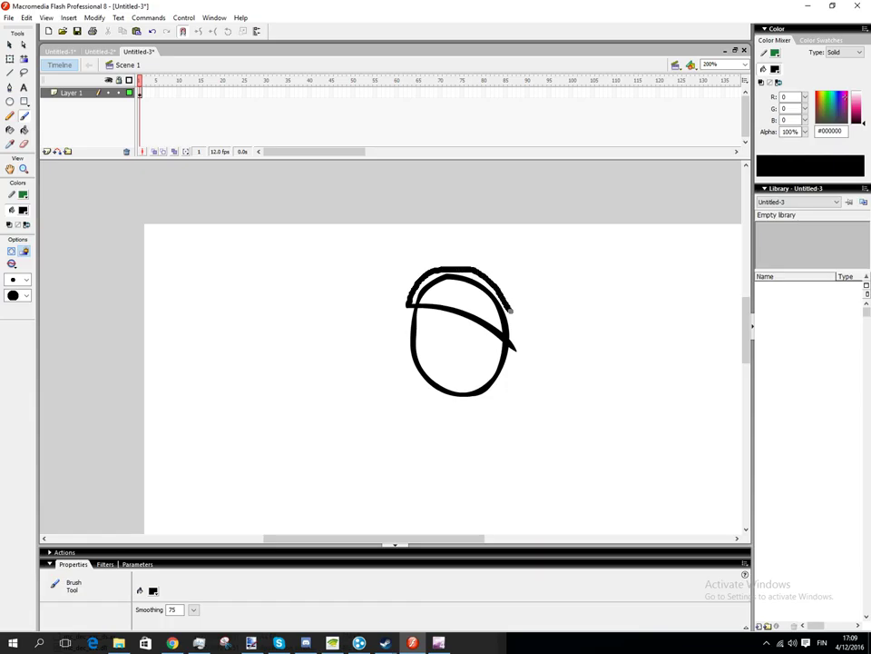
left_click_drag(515, 338, 513, 346)
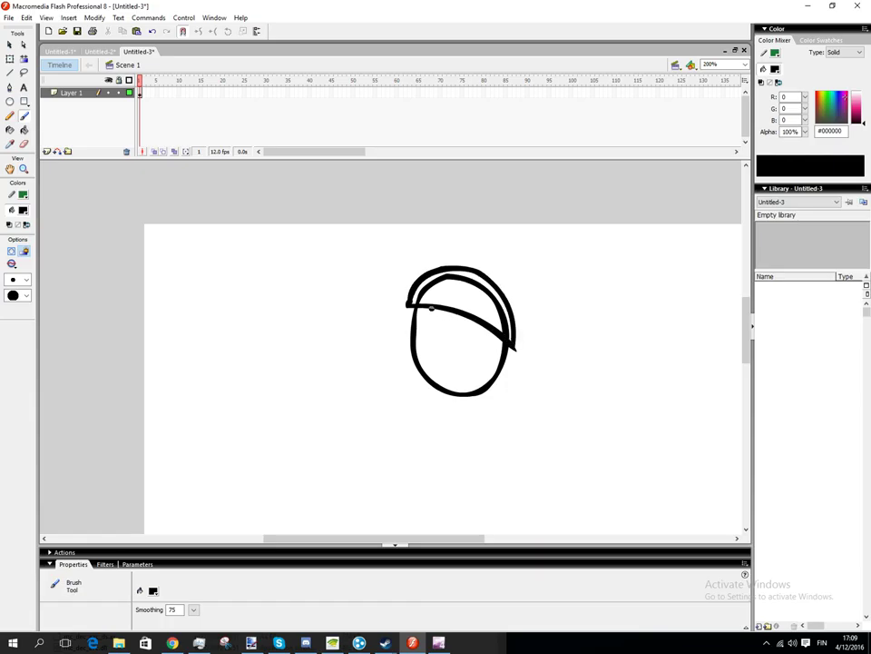
- Erase the head outline's ends inside the cap, delete the leftover arc and patch the cap's corners with the brush
key("e")
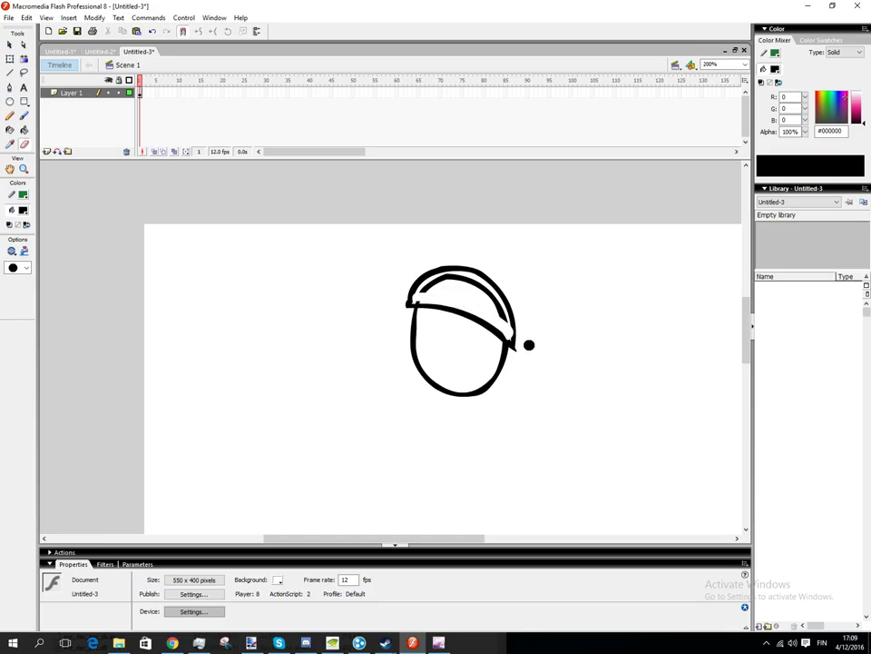
key("v")
left_click(502, 310)
left_click(496, 305)
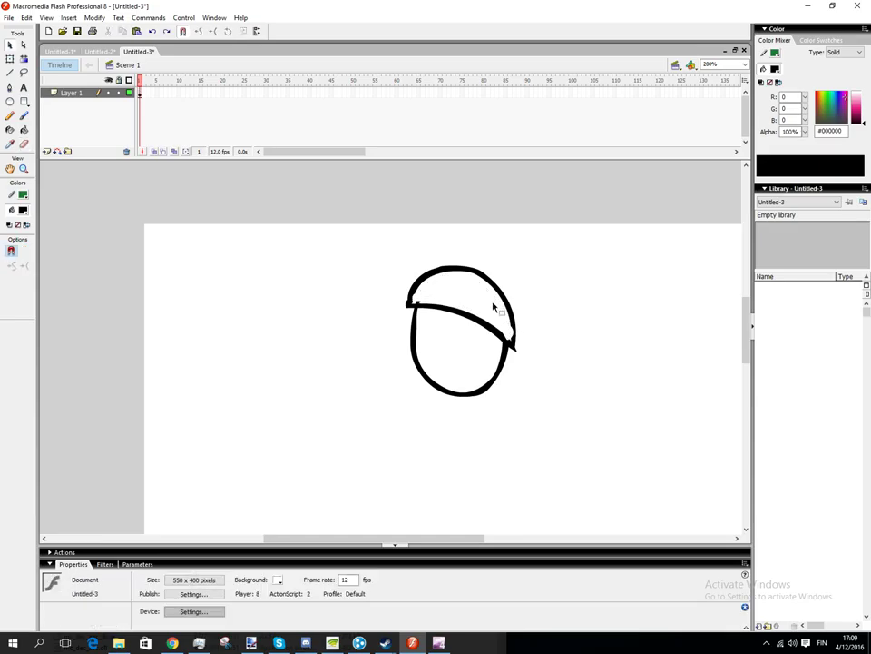
key("b")
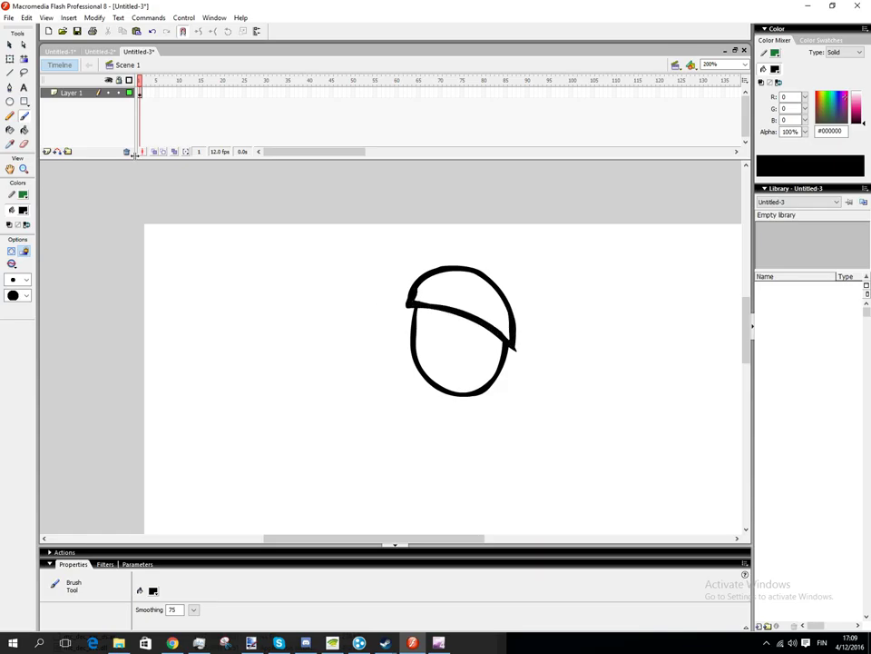
- Paint a small four-sided outline below the cap brim, overlapping the left edge of the face
left_click(23, 169)
left_click(450, 346)
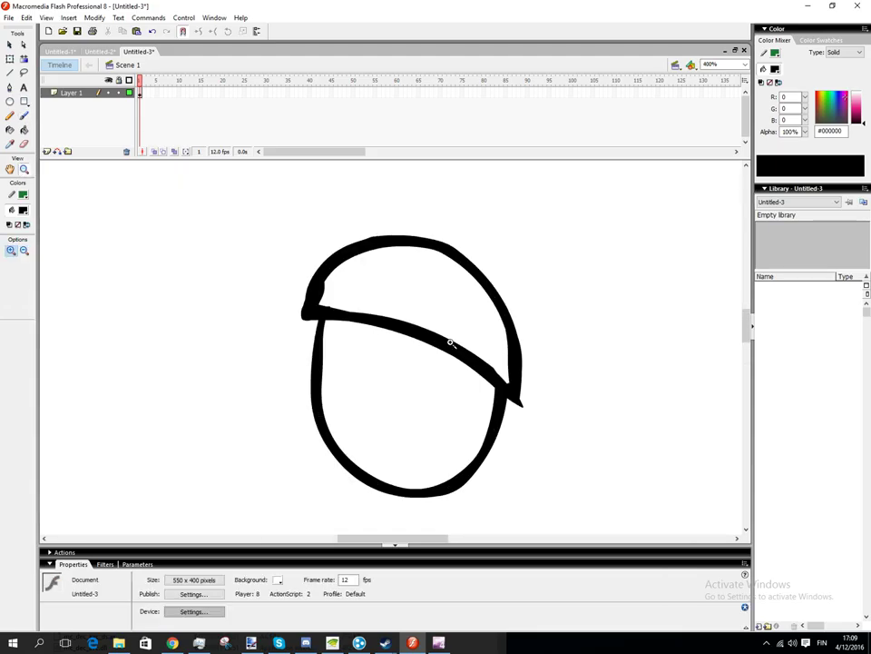
left_click(23, 115)
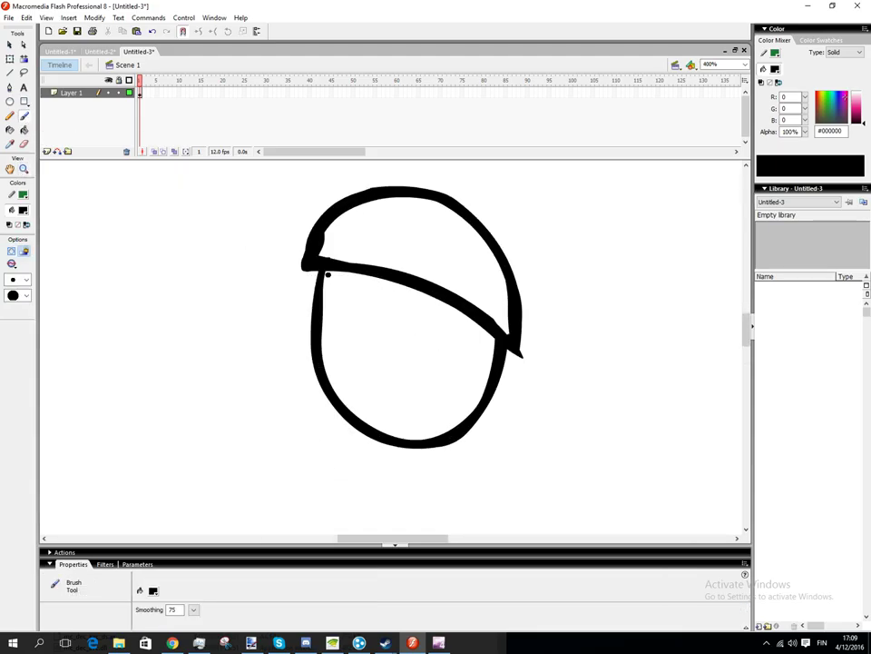
mouse_move(328, 274)
left_mouse_down()
mouse_move(377, 287)
mouse_move(375, 334)
mouse_move(308, 346)
mouse_move(307, 273)
left_mouse_up()
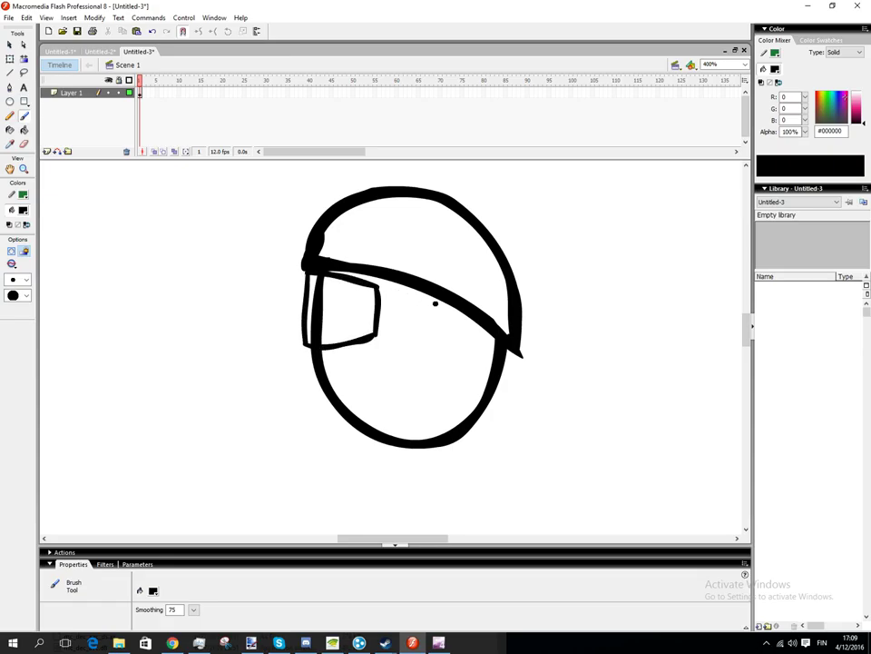
- Undo the four-sided outline and all cap edits back to the plain head oval
key("ctrl+z")
key("ctrl+z")
key("ctrl+z")
key("ctrl+z")
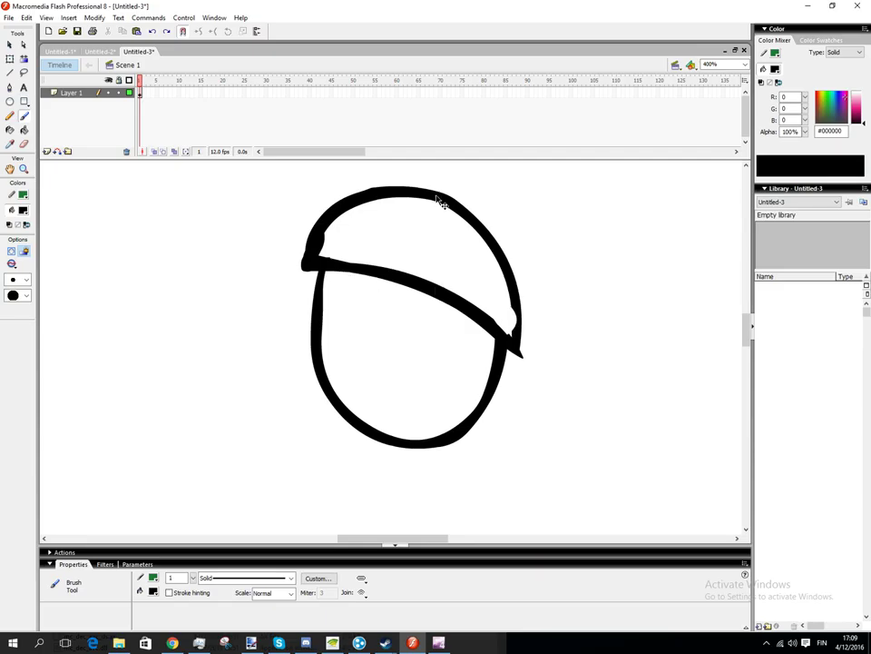
key("ctrl+z")
key("ctrl+z")
key("ctrl+z")
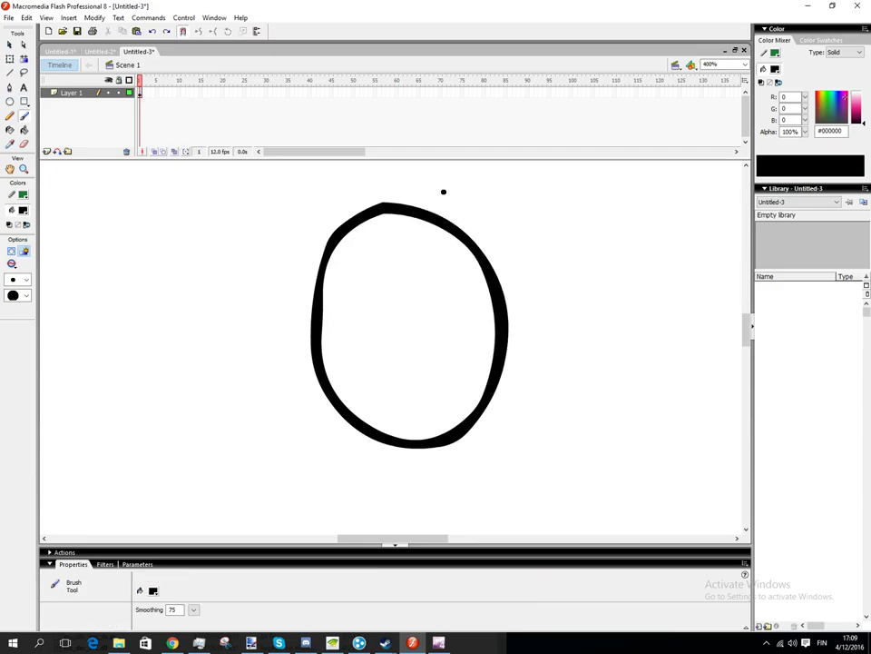
- Increase the brush size for the strokes on the head
scroll(424, 270, "down", 2)
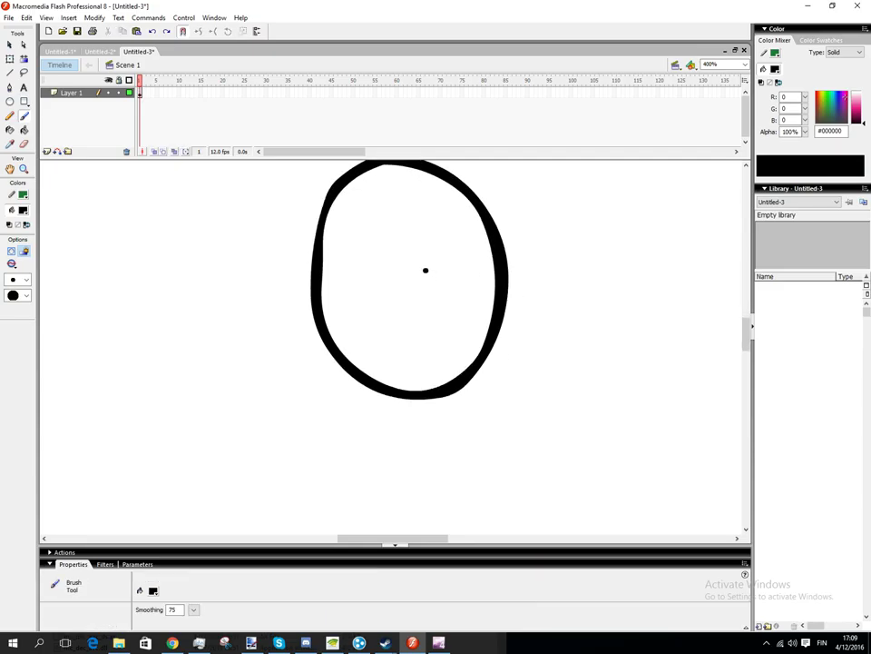
left_click(25, 280)
left_click(29, 380)
scroll(418, 333, "up", 2)
- Paint two eyebrows slanting inward and down across the head's sides, redoing the left one once
left_click_drag(300, 273, 381, 295)
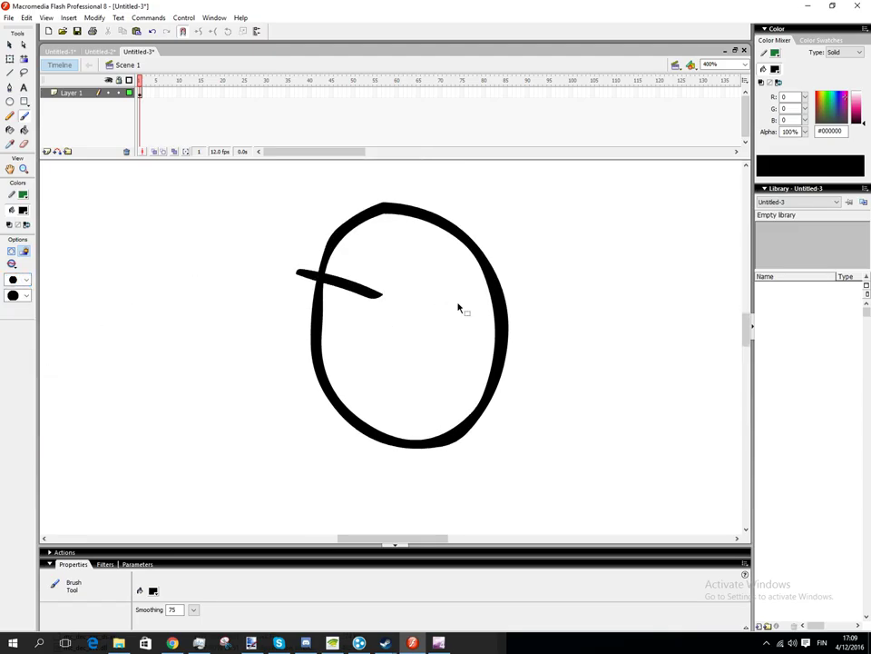
key("ctrl+z")
left_click_drag(294, 271, 365, 296)
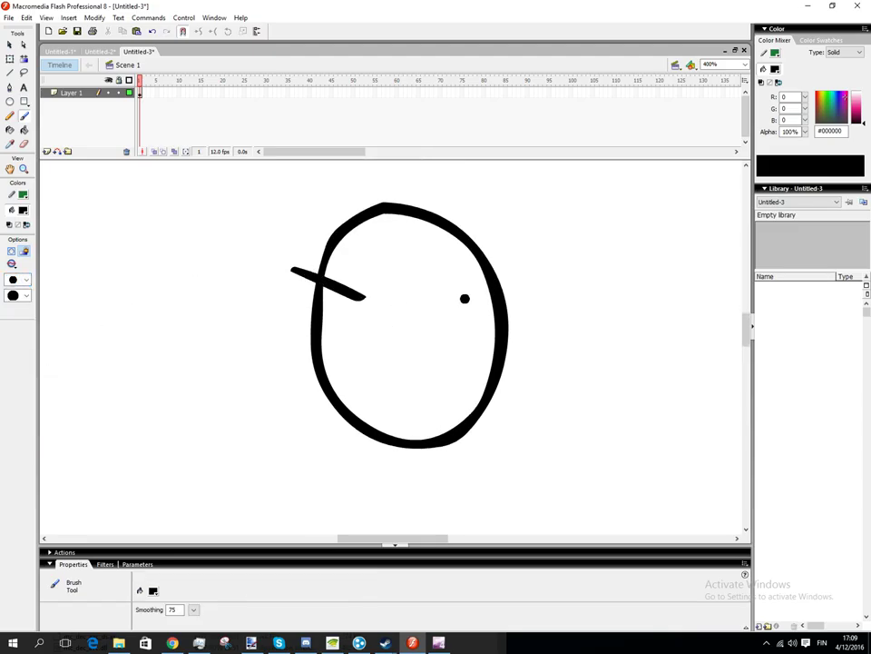
left_click_drag(460, 298, 544, 274)
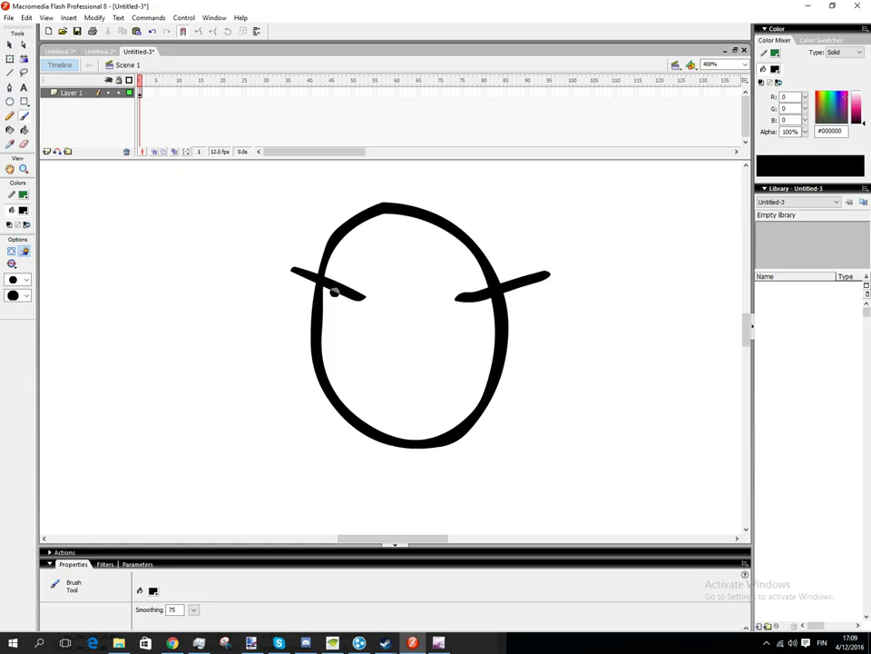
- Paint a small filled eye under each eyebrow and try a horizontal line across the face below them
mouse_move(334, 291)
left_mouse_down()
mouse_move(332, 302)
mouse_move(343, 300)
left_mouse_up()
key("ctrl+z")
left_click_drag(472, 297, 478, 306)
left_click_drag(316, 325, 499, 323)
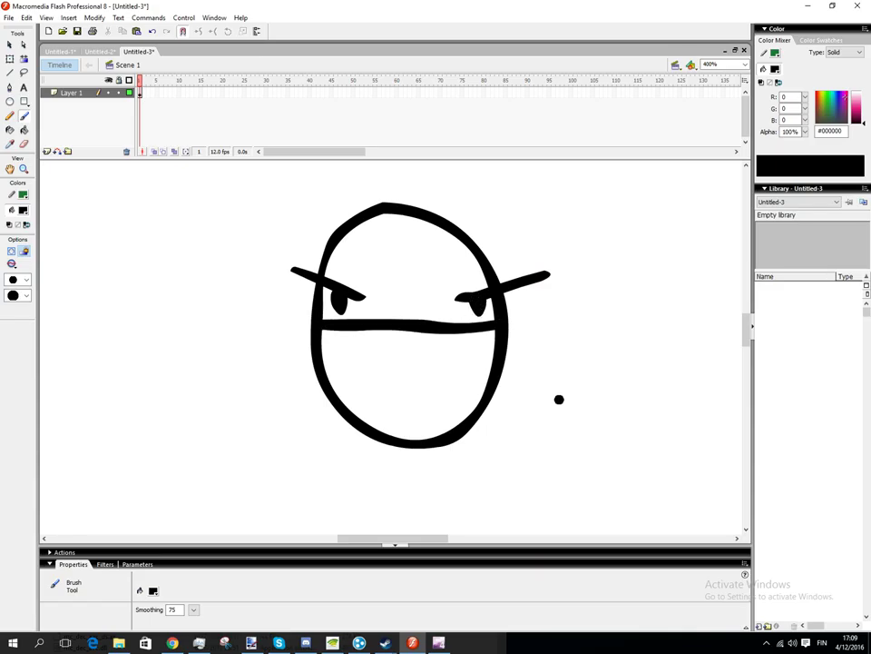
key("ctrl+z")
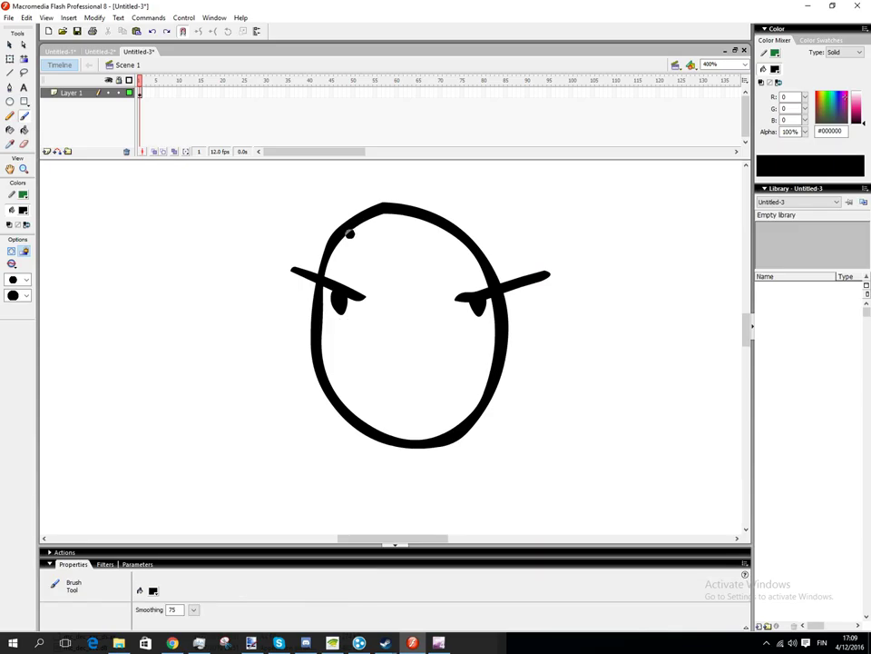
- Erase gaps in both sides of the head outline, just above the eyebrows and just below the eyes
key("e")
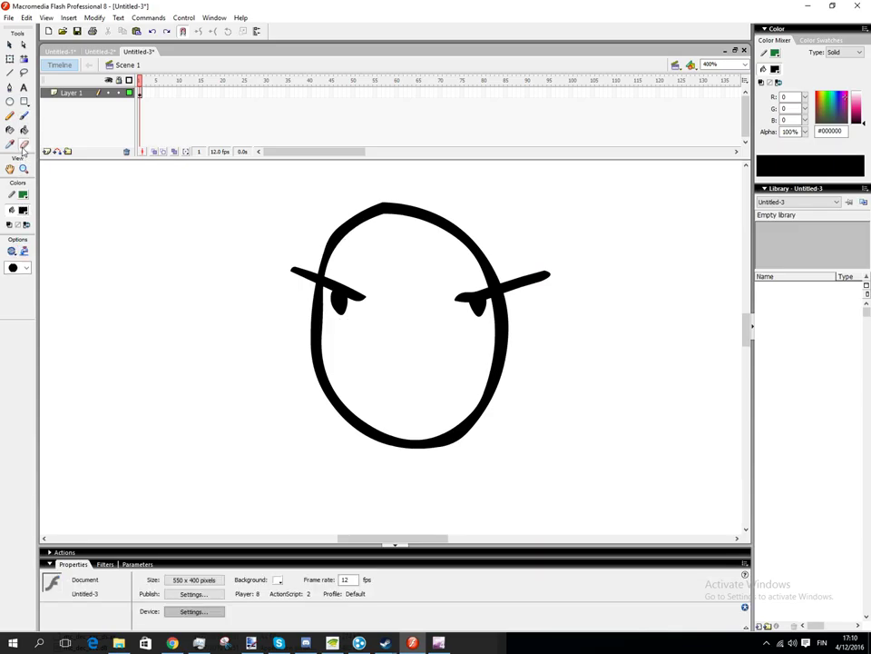
left_click_drag(322, 238, 316, 253)
left_click_drag(484, 250, 499, 262)
left_click(27, 119)
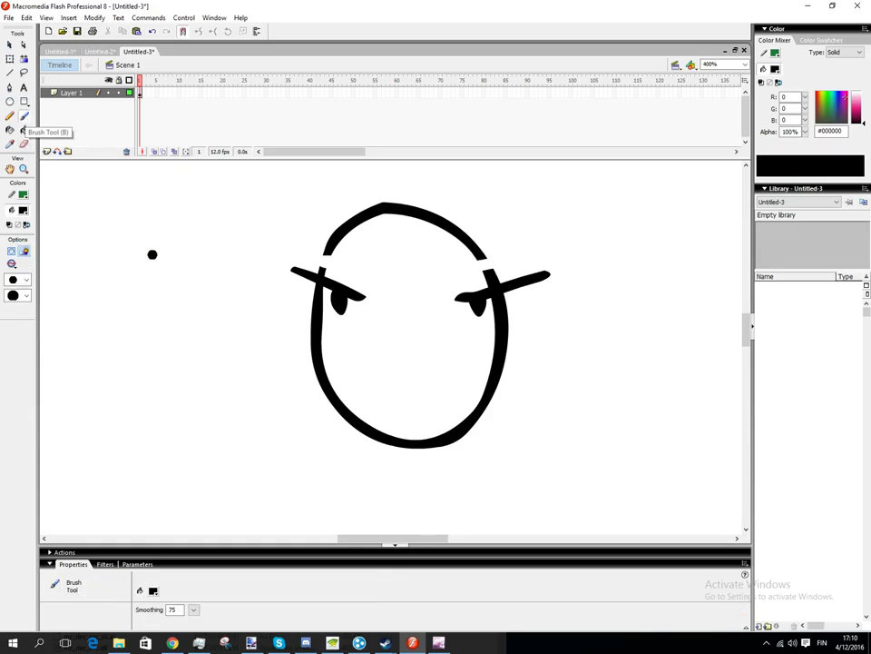
left_click(24, 145)
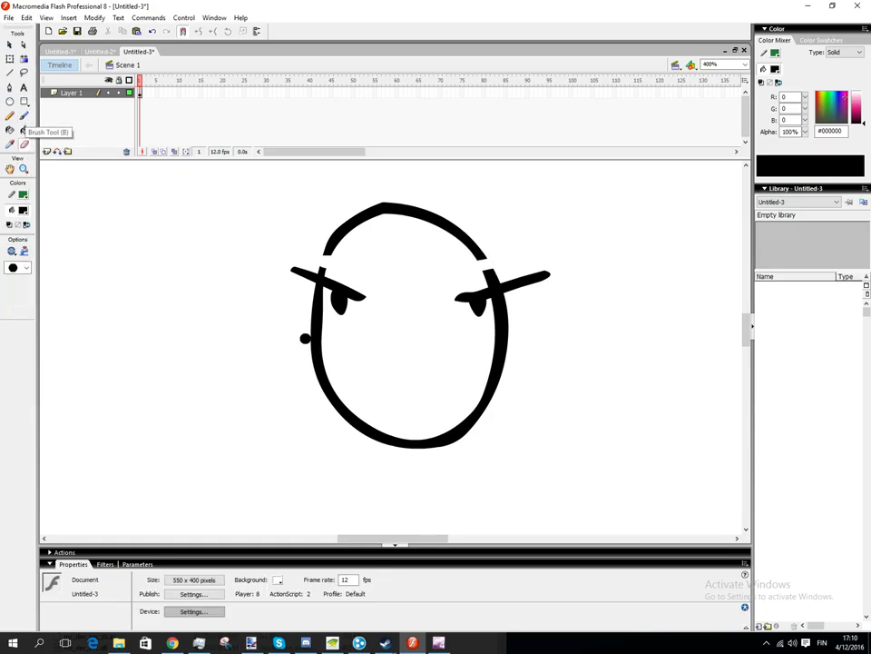
left_click_drag(293, 336, 511, 336)
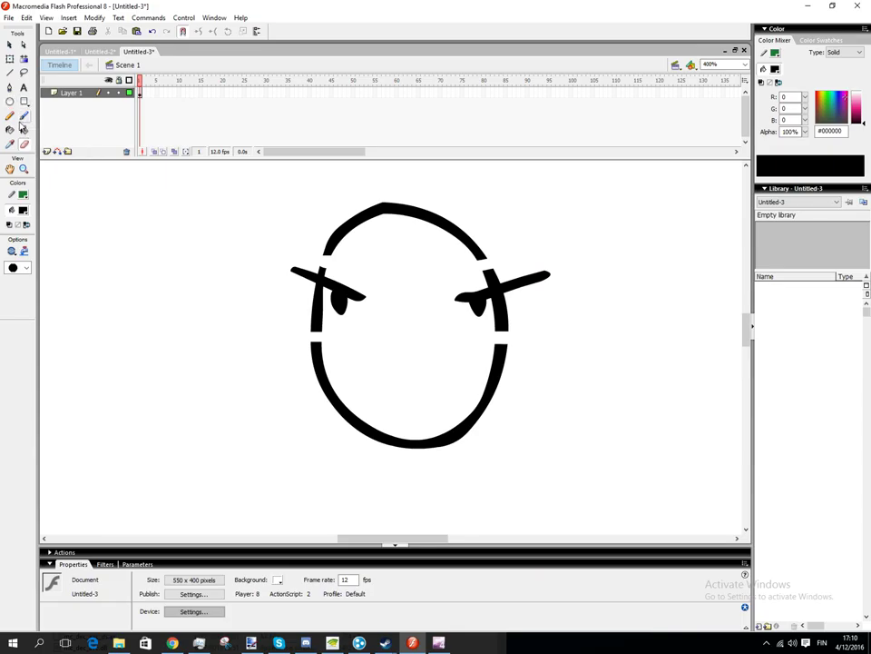
- Delete the separated upper and lower arcs of the head outline, keeping the side pieces beside the eyes
left_click(8, 43)
left_click(395, 211)
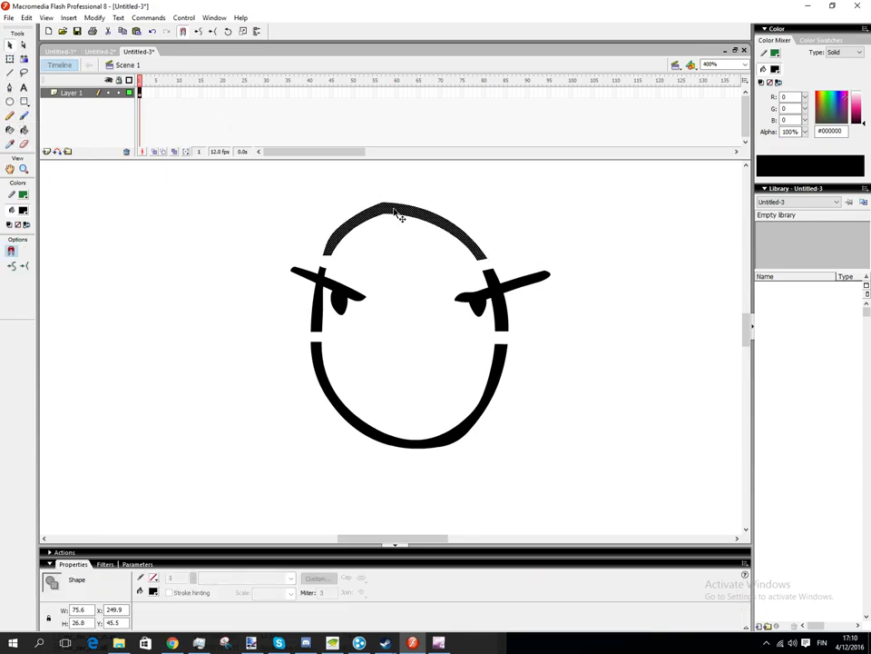
key("Delete")
left_click(501, 367)
key("Delete")
- Paint domed headgear above the eyebrows with a wide band across the forehead and two short fold strokes
key("b")
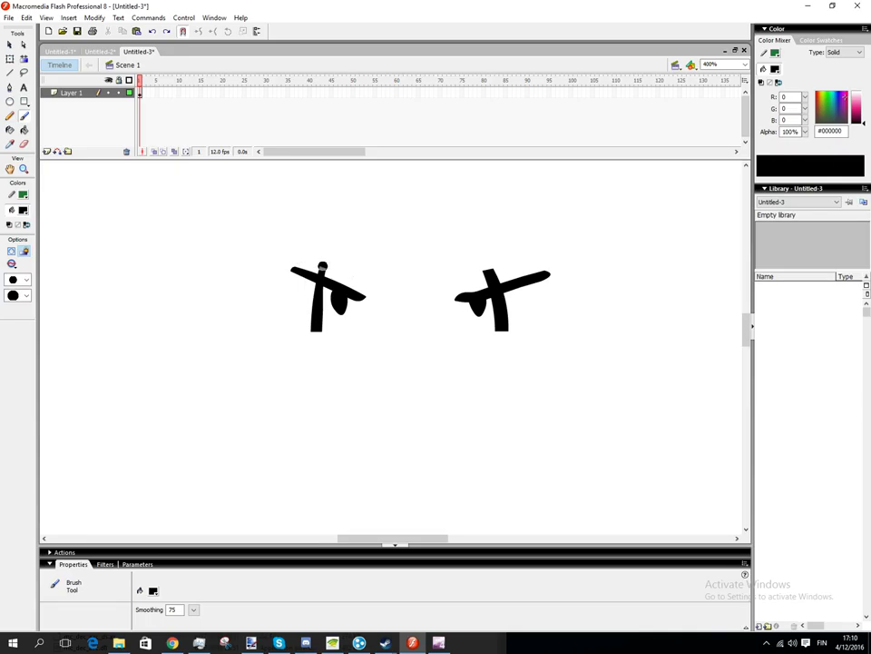
mouse_move(323, 265)
left_mouse_down()
mouse_move(495, 267)
mouse_move(490, 234)
mouse_move(430, 185)
mouse_move(376, 195)
mouse_move(322, 262)
left_mouse_up()
left_click(341, 255)
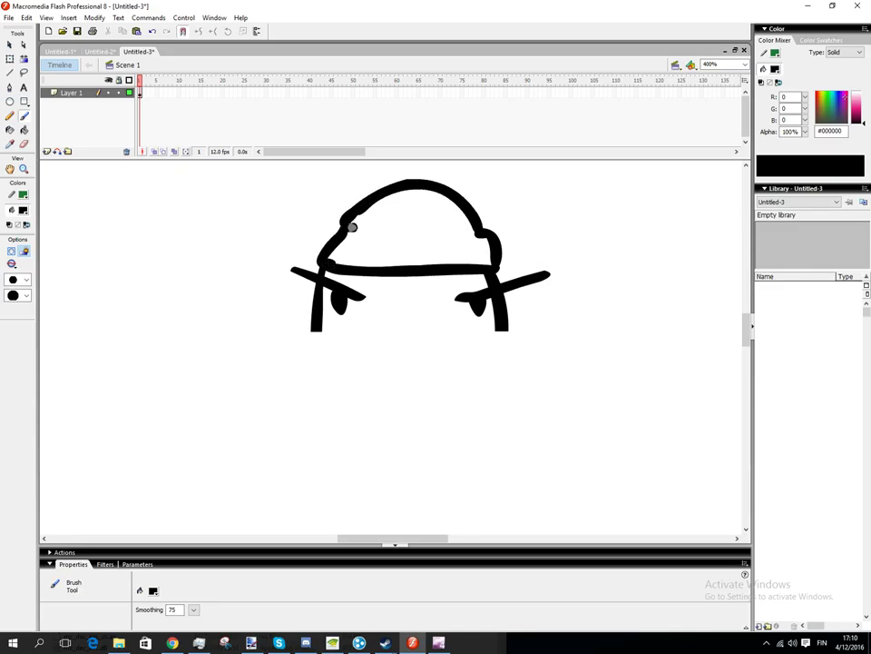
left_click_drag(355, 230, 469, 237)
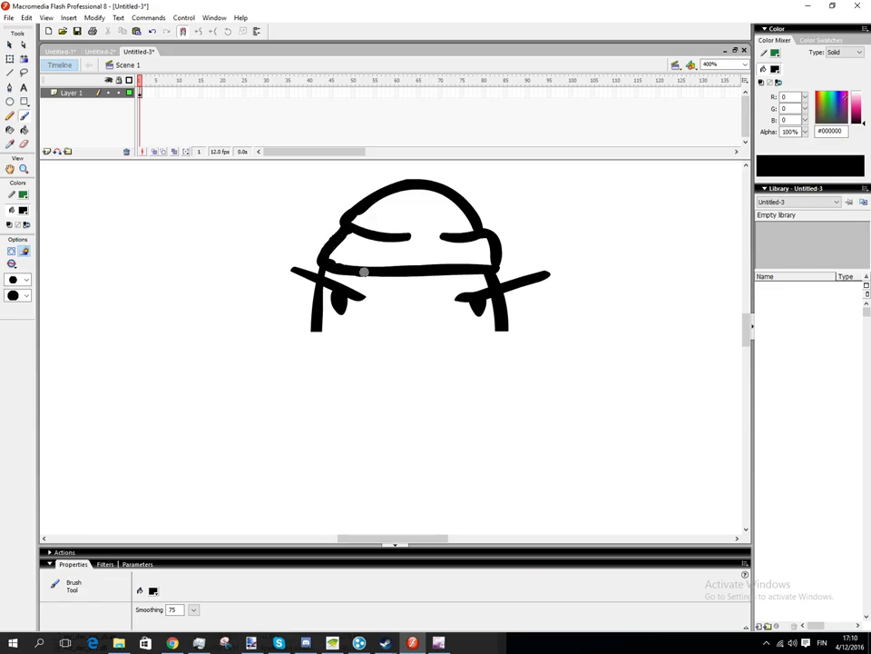
left_click_drag(364, 271, 487, 272)
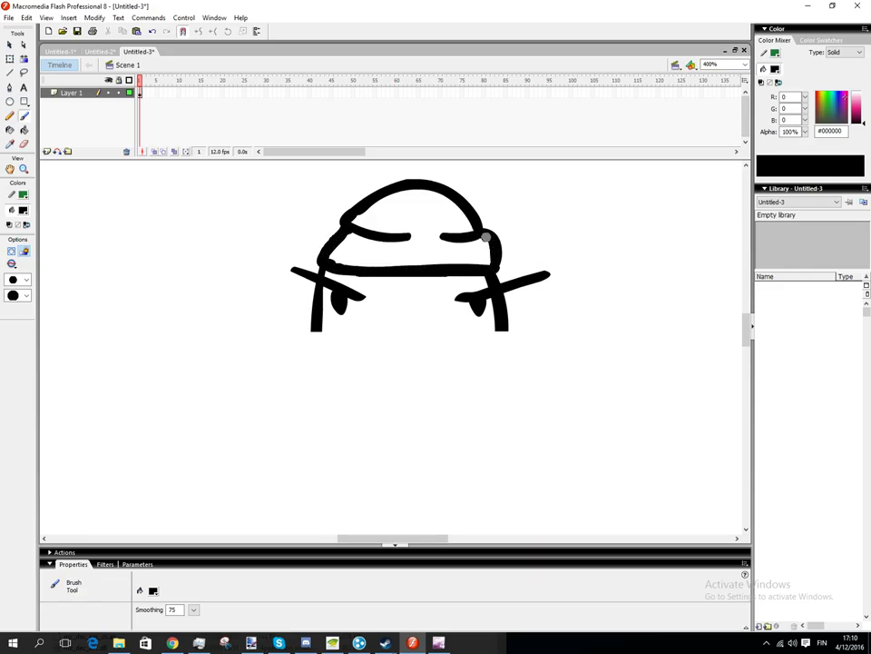
left_click(371, 220)
- Paint a pointed face mask below the eyes, with a wavy upper edge and sides tapering downward
scroll(381, 313, "down", 2)
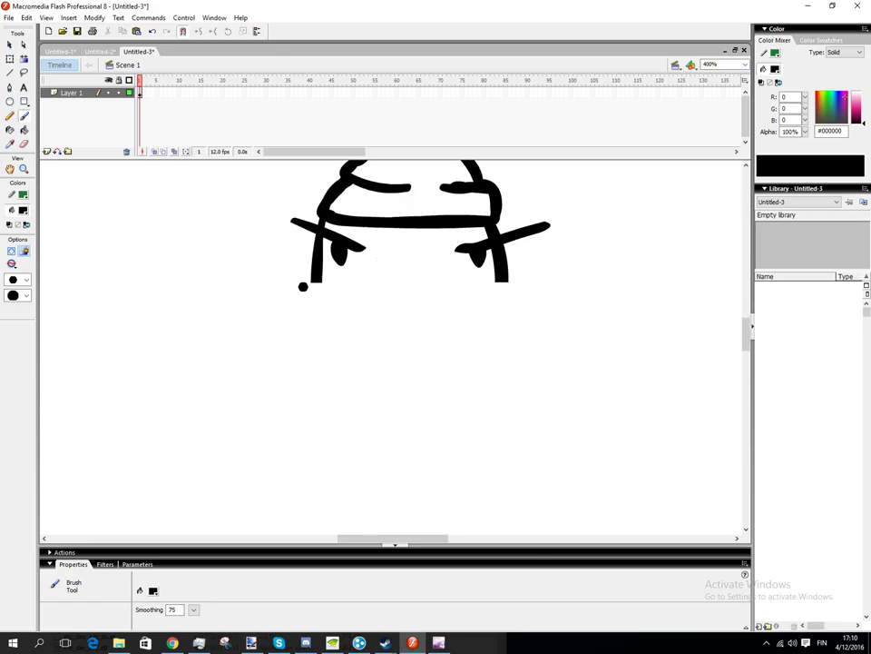
mouse_move(317, 281)
left_mouse_down()
mouse_move(337, 349)
mouse_move(377, 423)
left_mouse_up()
mouse_move(305, 284)
left_mouse_down()
mouse_move(409, 267)
mouse_move(446, 283)
mouse_move(511, 290)
mouse_move(472, 323)
mouse_move(393, 449)
mouse_move(361, 407)
left_mouse_up()
scroll(344, 370, "up", 3)
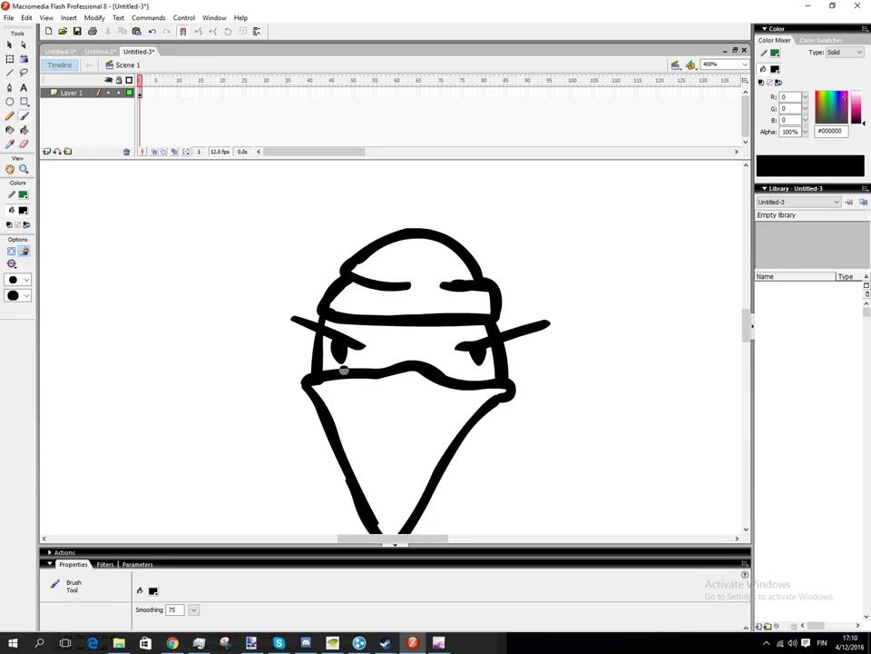
- Undo the mask, headgear, outline cuts, eyes and eyebrows back to the plain head oval
key("ctrl+z")
key("ctrl+z")
key("ctrl+z")
key("ctrl+z")
key("ctrl+z")
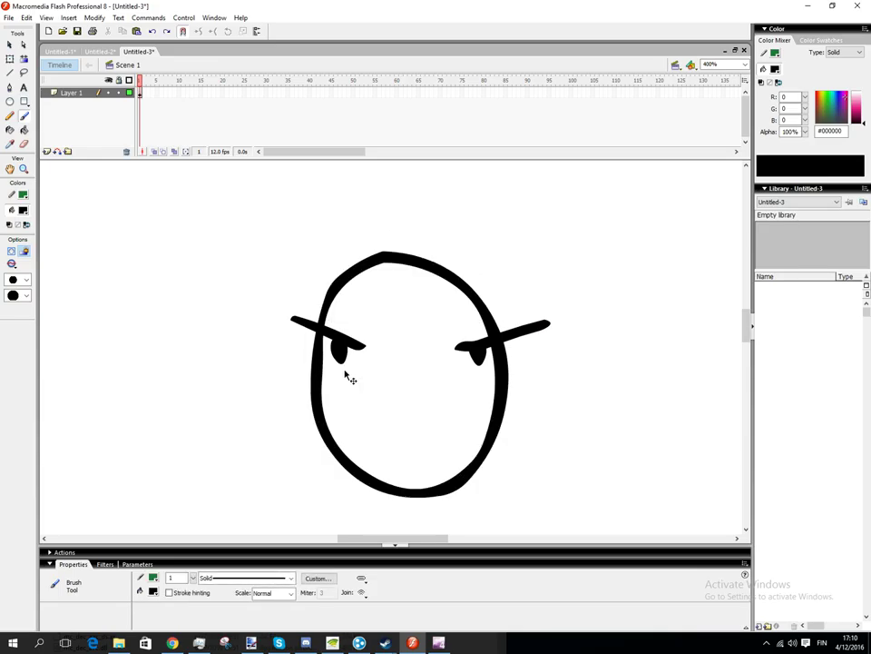
key("ctrl+z")
key("ctrl+z")
key("ctrl+z")
- Paint a large rounded torso overlapping the head's lower right side and a smaller hip oval overlapping the torso's base
scroll(349, 376, "down", 3)
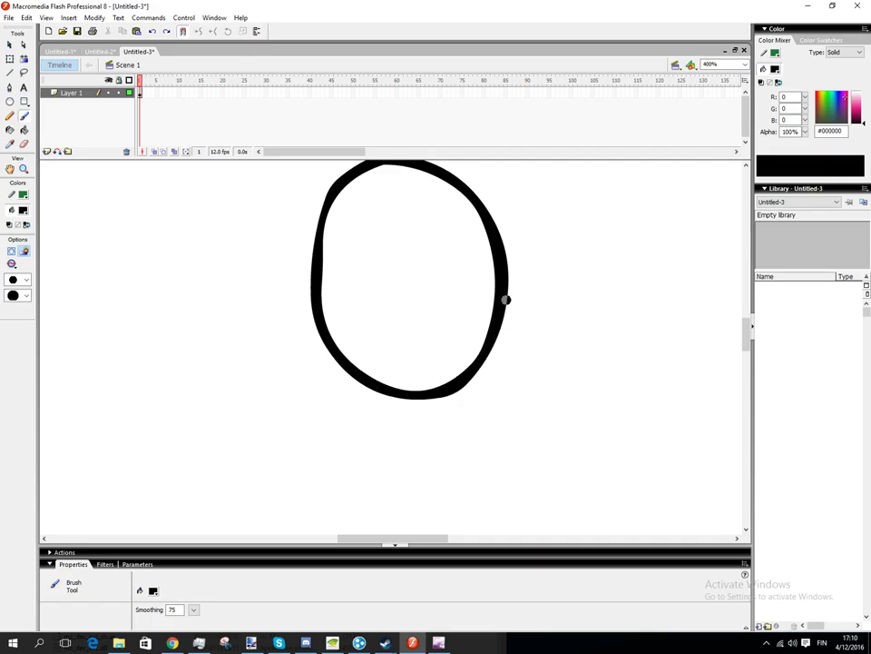
mouse_move(507, 298)
left_mouse_down()
mouse_move(583, 312)
mouse_move(642, 353)
mouse_move(666, 431)
mouse_move(659, 516)
mouse_move(612, 536)
mouse_move(545, 538)
mouse_move(466, 529)
mouse_move(395, 490)
mouse_move(378, 422)
mouse_move(388, 387)
mouse_move(425, 337)
mouse_move(475, 317)
mouse_move(541, 311)
left_mouse_up()
scroll(610, 324, "down", 4)
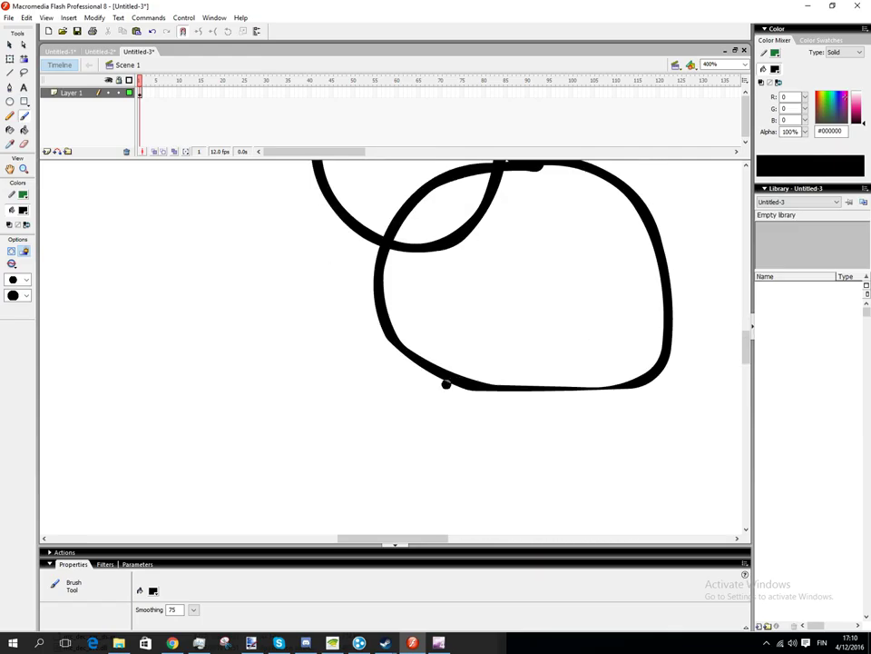
mouse_move(460, 364)
left_mouse_down()
mouse_move(438, 429)
mouse_move(525, 484)
mouse_move(613, 450)
mouse_move(642, 403)
mouse_move(609, 360)
mouse_move(495, 349)
mouse_move(457, 370)
mouse_move(433, 337)
mouse_move(399, 400)
mouse_move(410, 437)
mouse_move(440, 418)
mouse_move(471, 371)
left_mouse_up()
- Paint two legs below the hips from overlapping upper and lower segments, and add a small foot to the left leg
scroll(465, 363, "down", 3)
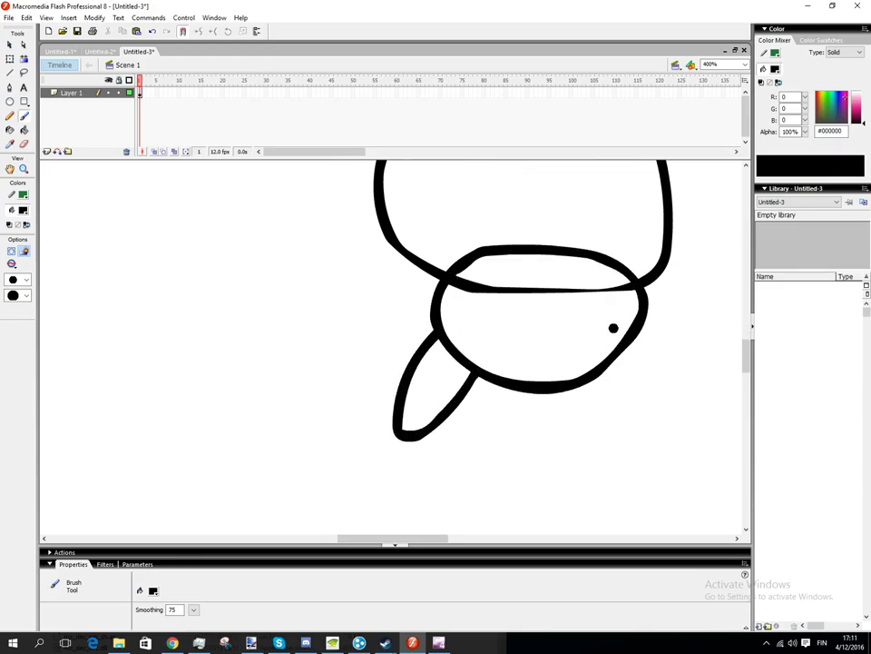
mouse_move(614, 328)
left_mouse_down()
mouse_move(572, 366)
mouse_move(542, 430)
mouse_move(564, 454)
mouse_move(604, 408)
mouse_move(617, 332)
left_mouse_up()
scroll(612, 361, "down", 3)
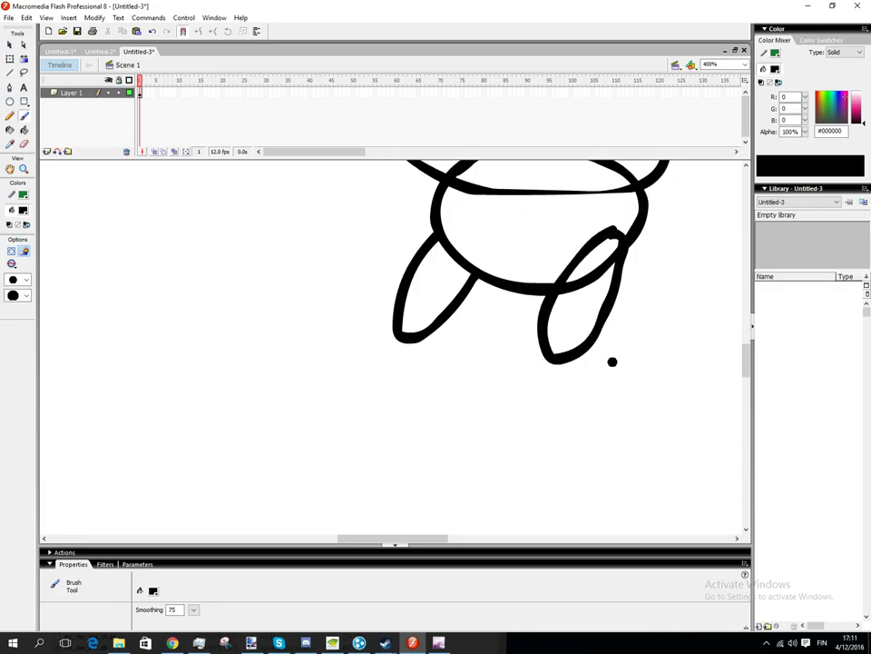
mouse_move(551, 343)
left_mouse_down()
mouse_move(554, 417)
mouse_move(572, 459)
mouse_move(591, 468)
mouse_move(604, 411)
mouse_move(593, 345)
mouse_move(558, 345)
left_mouse_up()
scroll(500, 384, "down", 2)
mouse_move(404, 267)
left_mouse_down()
mouse_move(398, 349)
mouse_move(414, 408)
mouse_move(427, 416)
mouse_move(442, 367)
mouse_move(426, 275)
left_mouse_up()
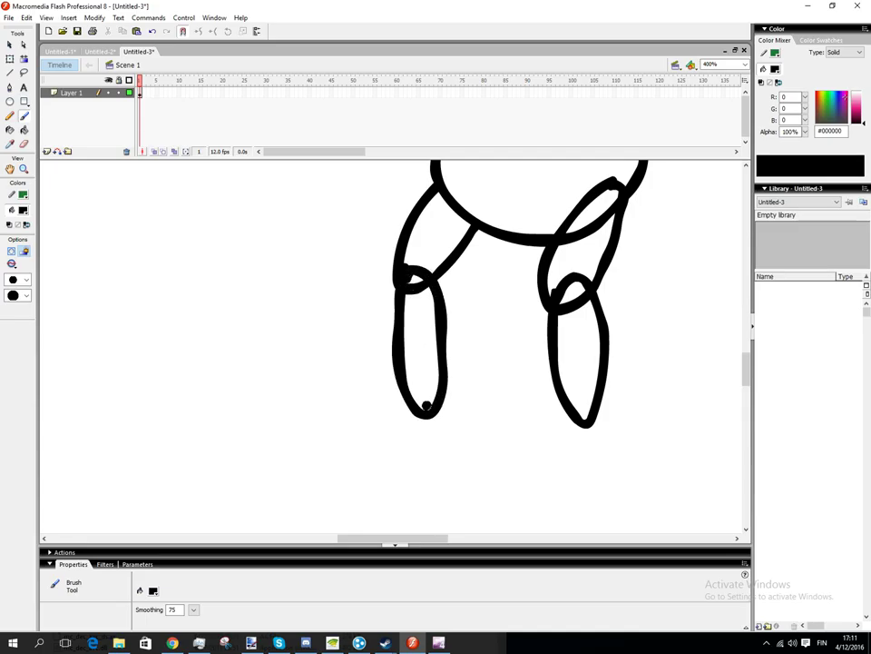
mouse_move(424, 405)
left_mouse_down()
mouse_move(390, 410)
mouse_move(396, 424)
mouse_move(425, 400)
left_mouse_up()
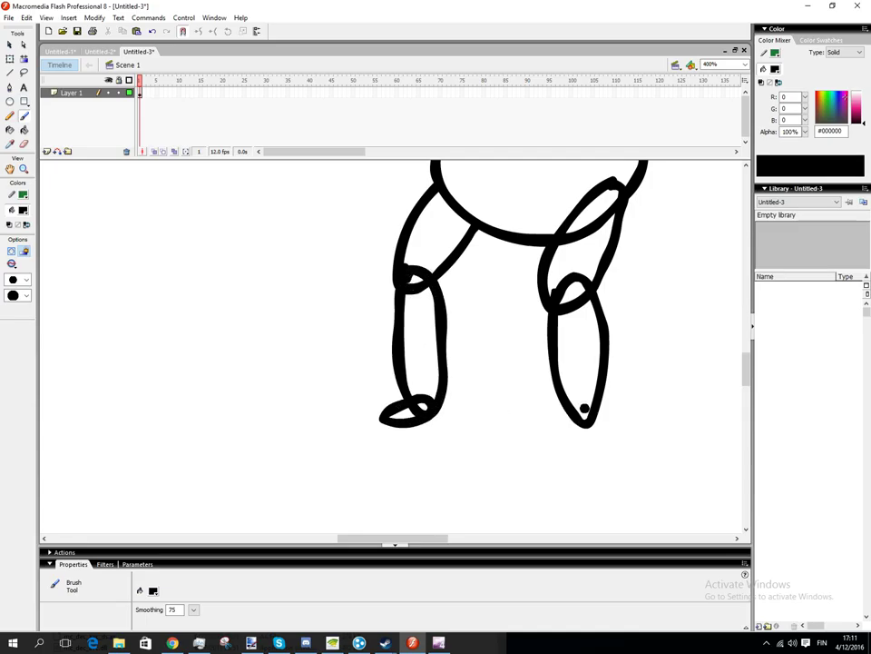
scroll(581, 414, "up", 10)
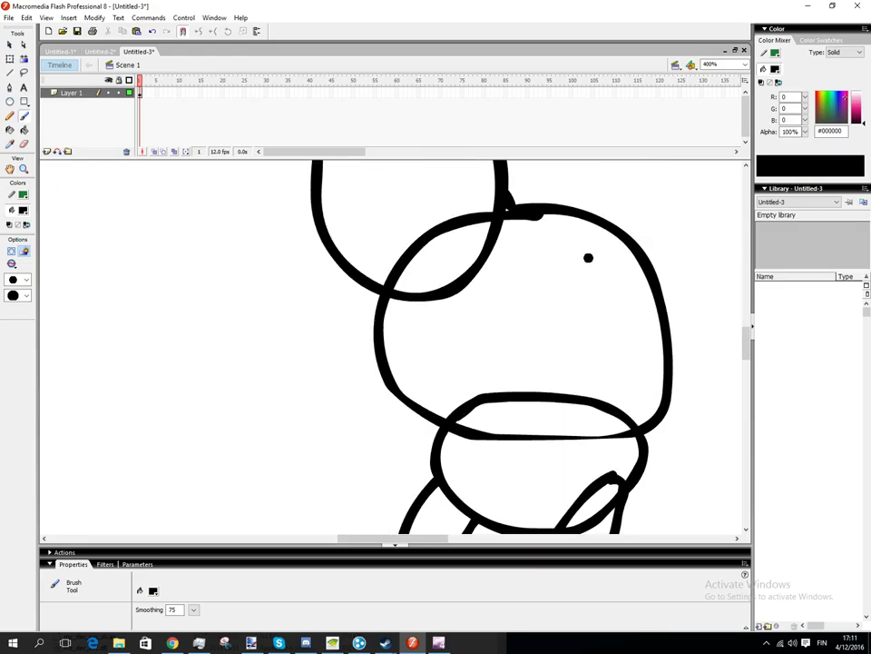
- Paint two arms along the torso's sides, each from an upper segment with a narrow forearm segment overlapping its lower end
mouse_move(588, 257)
left_mouse_down()
mouse_move(582, 399)
mouse_move(594, 467)
mouse_move(614, 453)
mouse_move(624, 358)
mouse_move(590, 258)
left_mouse_up()
mouse_move(393, 391)
left_mouse_down()
mouse_move(413, 469)
mouse_move(433, 416)
left_mouse_up()
scroll(452, 423, "down", 3)
scroll(565, 372, "down", 3)
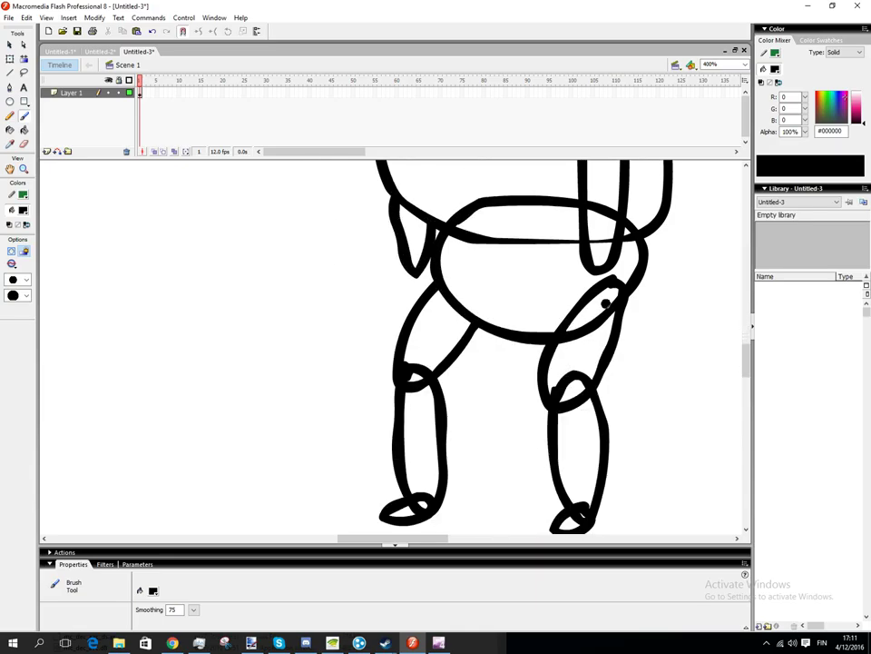
mouse_move(596, 258)
left_mouse_down()
mouse_move(598, 364)
mouse_move(612, 360)
mouse_move(618, 267)
left_mouse_up()
left_click(456, 274)
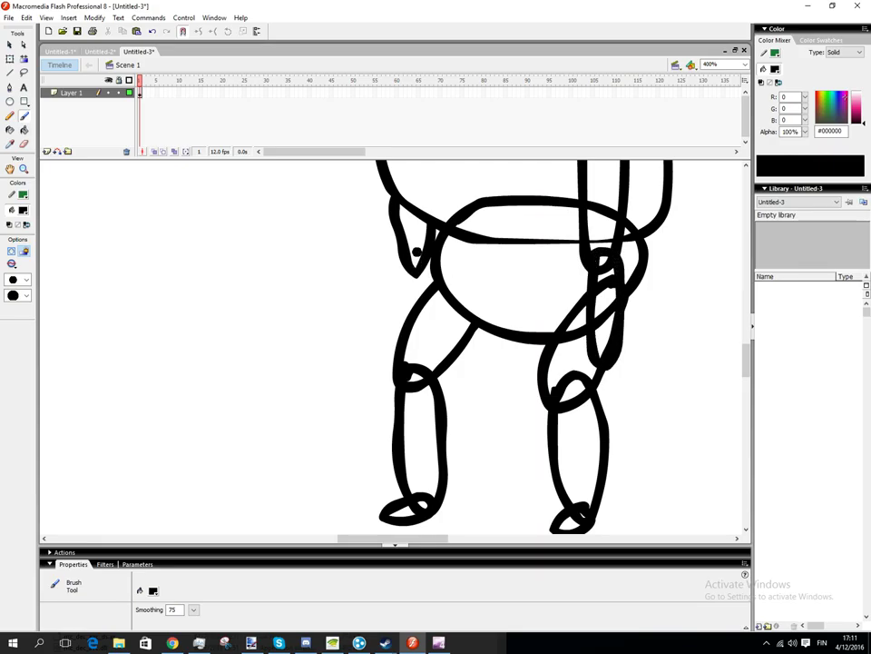
mouse_move(418, 251)
left_mouse_down()
mouse_move(414, 307)
mouse_move(427, 302)
mouse_move(433, 259)
mouse_move(423, 254)
mouse_move(415, 275)
mouse_move(405, 263)
mouse_move(421, 370)
mouse_move(433, 373)
mouse_move(417, 261)
left_mouse_up()
key("ctrl+z")
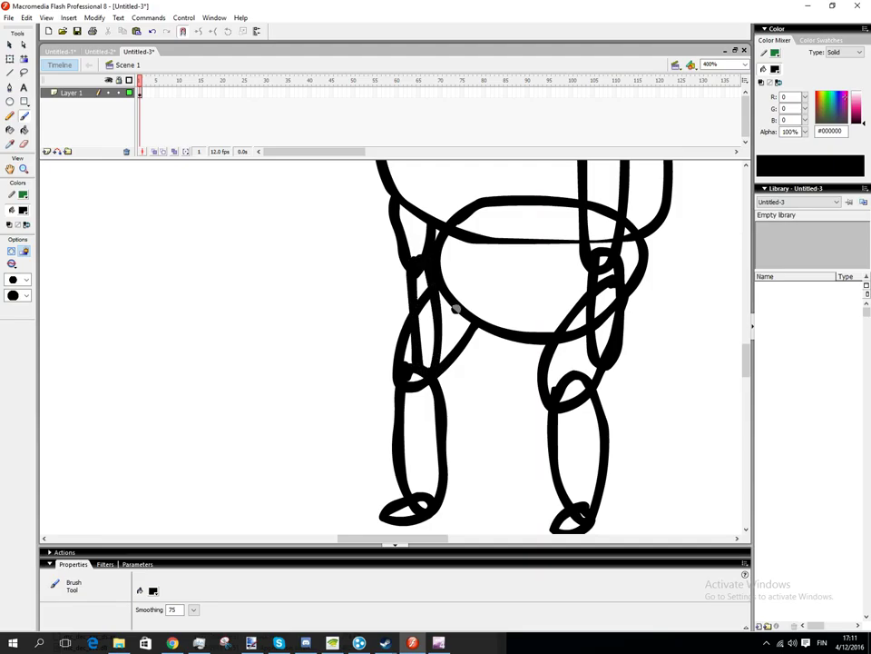
- Erase the overlapping hip, forearm and knee lines inside the left leg and delete the leftover fragments
scroll(452, 329, "up", 1)
key("e")
mouse_move(448, 329)
left_mouse_down()
mouse_move(407, 402)
mouse_move(417, 453)
mouse_move(431, 412)
mouse_move(477, 352)
left_mouse_up()
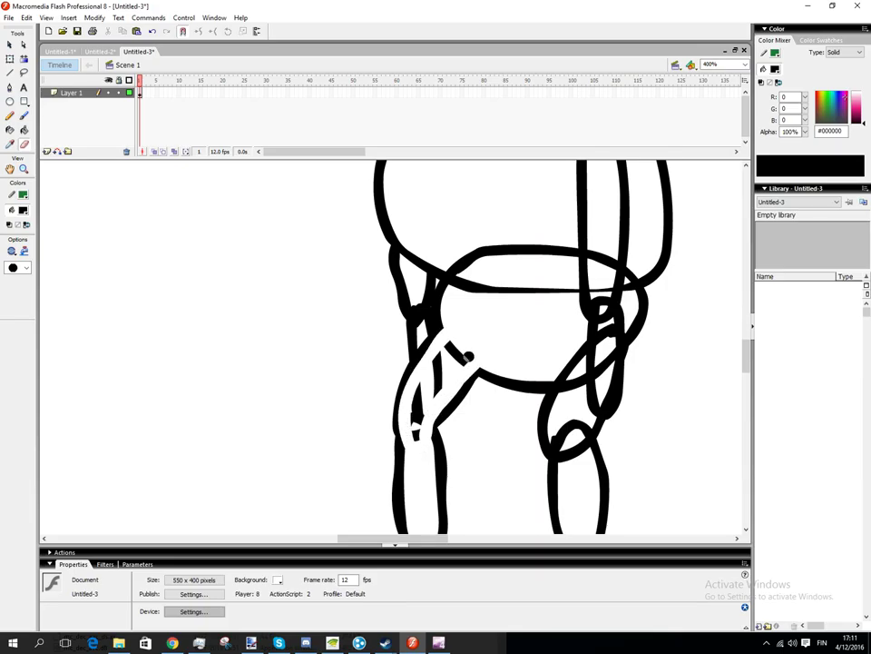
key("v")
left_click(439, 373)
key("Delete")
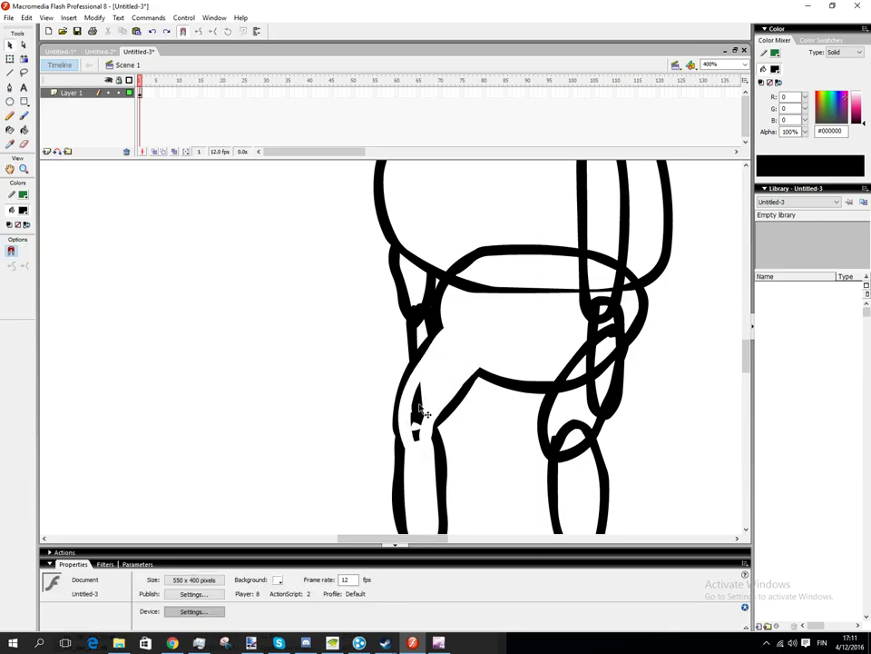
left_click(420, 409)
key("Delete")
scroll(421, 437, "down", 3)
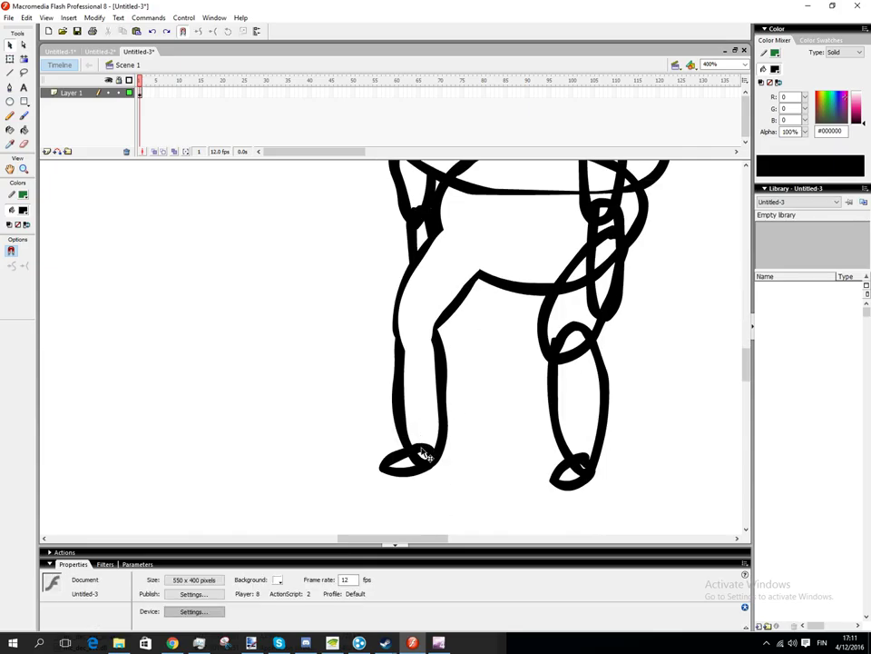
- Repaint the left leg's outline thicker from hip to foot, continuing along the hips' lower edge to the right leg
scroll(414, 414, "up", 3)
key("b")
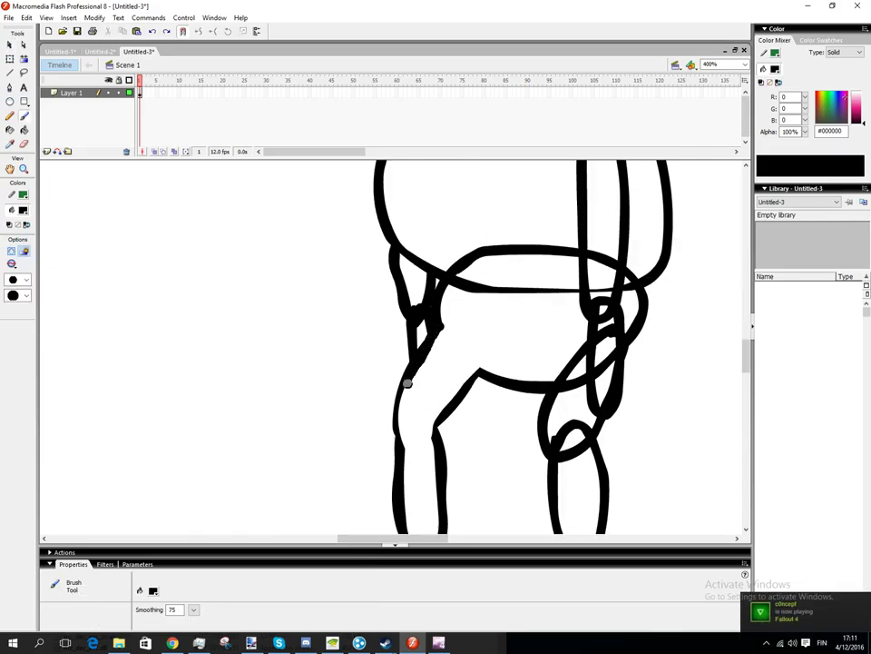
left_click_drag(408, 382, 395, 487)
scroll(433, 433, "down", 3)
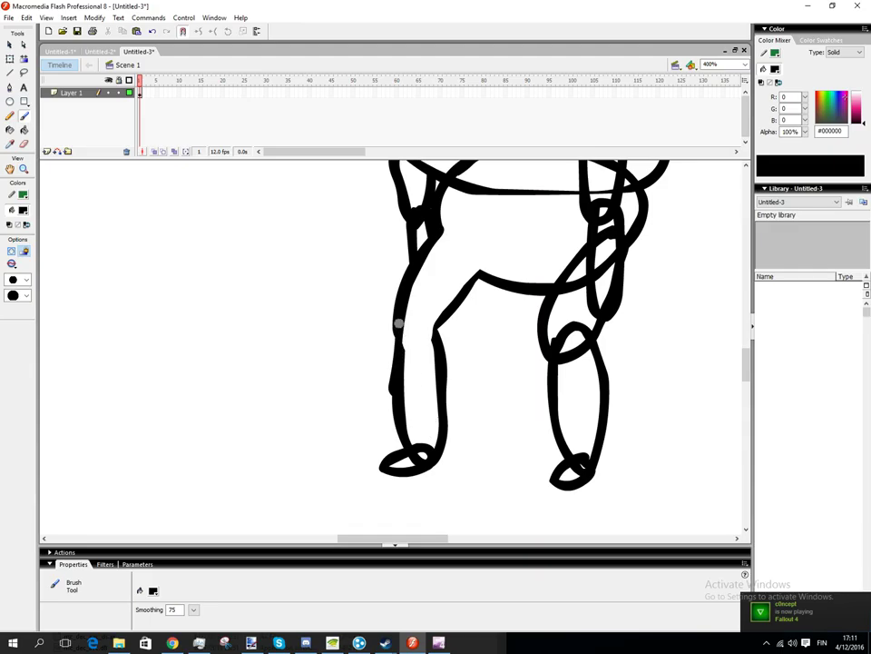
left_click_drag(398, 323, 397, 386)
mouse_move(407, 444)
left_mouse_down()
mouse_move(387, 472)
mouse_move(416, 474)
mouse_move(433, 462)
mouse_move(438, 327)
mouse_move(477, 274)
mouse_move(552, 288)
left_mouse_up()
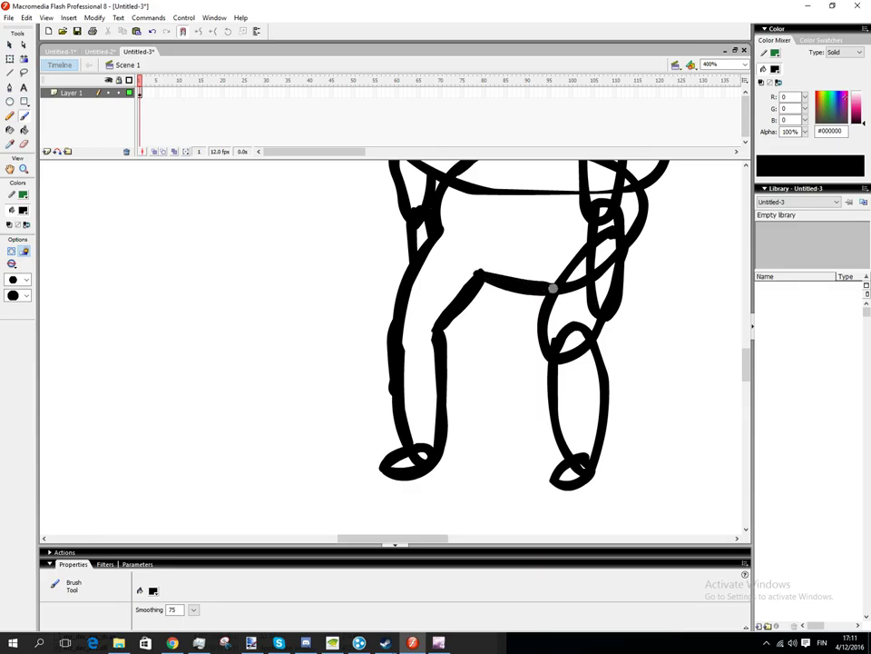
- Erase the elbow, torso and hip lines crossing the right arm's interior and touch up the arm's outline
scroll(581, 299, "up", 2)
mouse_move(595, 246)
left_mouse_down()
mouse_move(597, 283)
mouse_move(605, 241)
mouse_move(614, 252)
mouse_move(601, 283)
left_mouse_up()
scroll(600, 284, "up", 4)
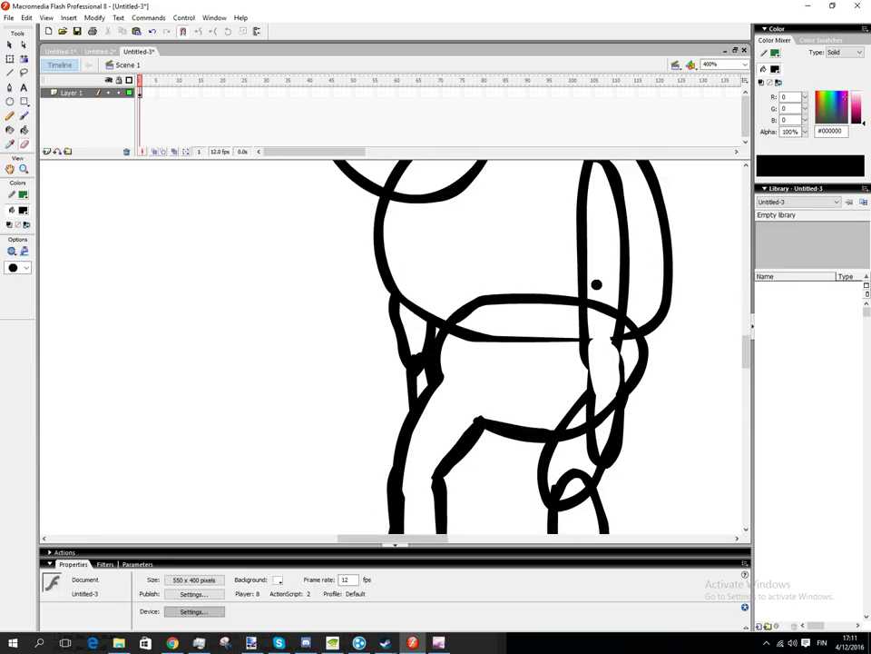
mouse_move(580, 209)
left_mouse_down()
mouse_move(584, 387)
mouse_move(600, 457)
mouse_move(616, 438)
mouse_move(623, 393)
mouse_move(619, 201)
left_mouse_up()
key("r")
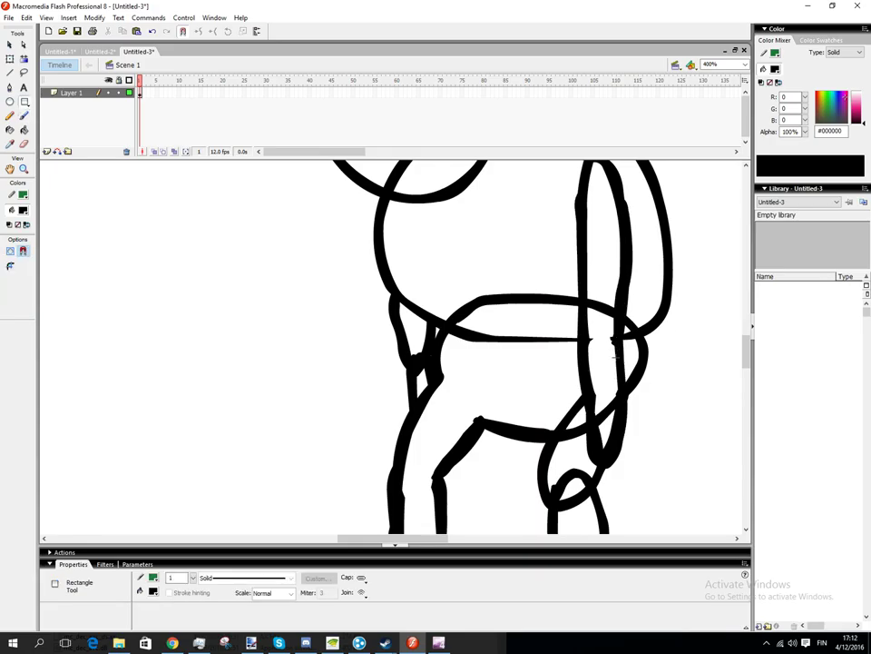
key("e")
mouse_move(595, 330)
left_mouse_down()
mouse_move(605, 336)
mouse_move(607, 372)
mouse_move(601, 425)
mouse_move(607, 406)
left_mouse_up()
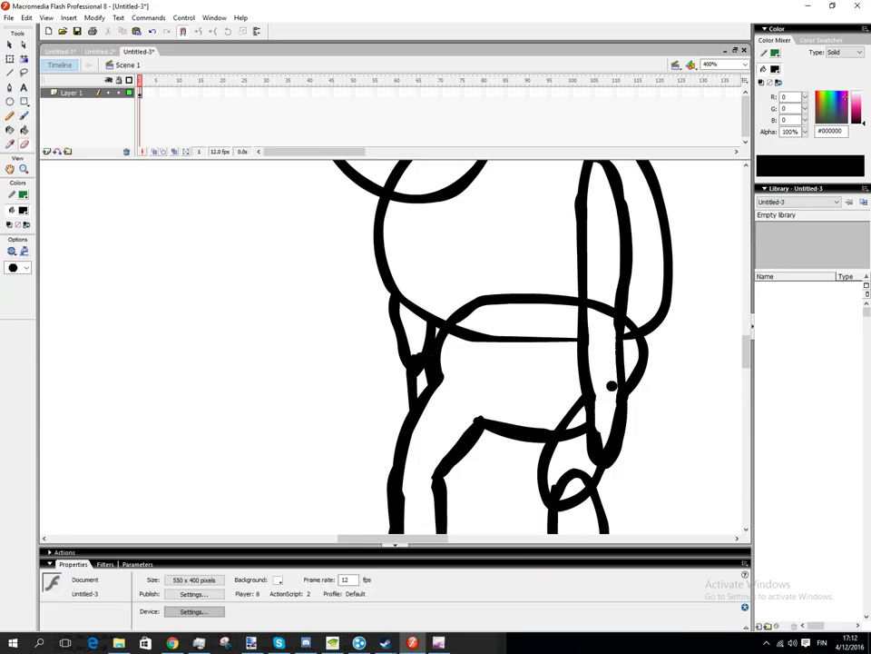
scroll(603, 399, "up", 3)
scroll(596, 403, "down", 2)
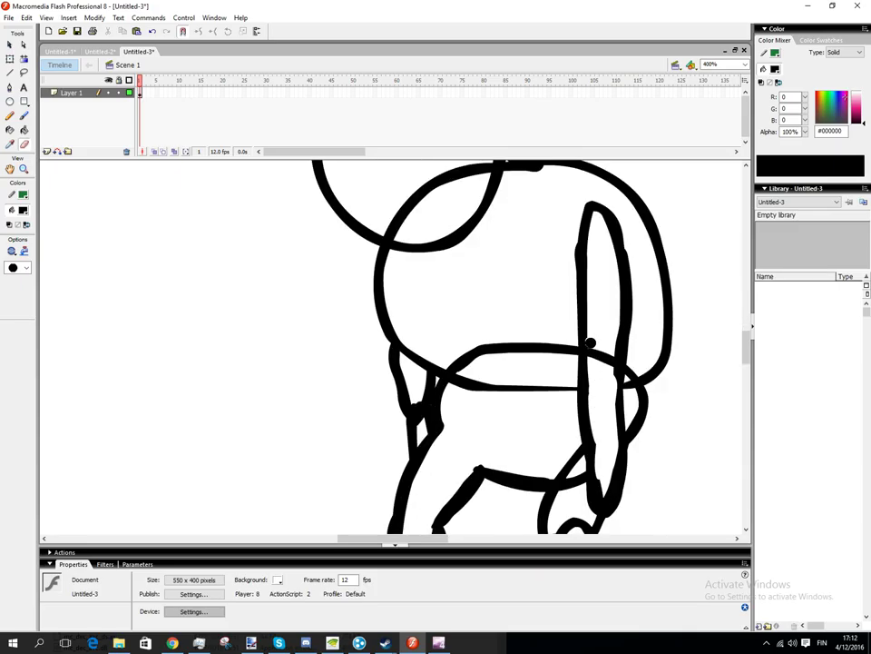
scroll(610, 345, "up", 2)
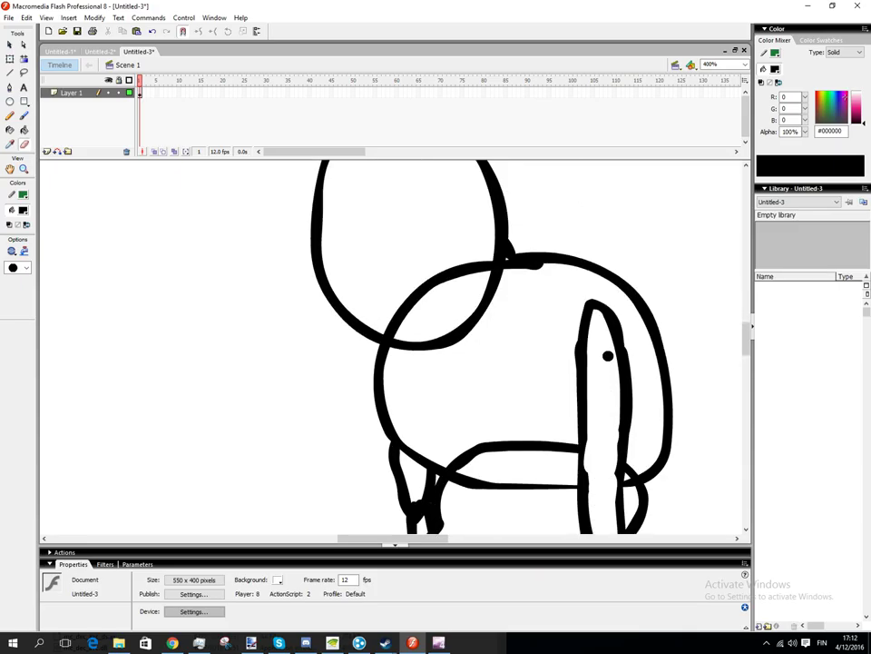
- Open the right arm's outline at the shoulder and repaint both sides of the arm as thicker, smoother strokes
mouse_move(585, 305)
left_mouse_down()
mouse_move(577, 301)
mouse_move(576, 311)
mouse_move(593, 354)
mouse_move(579, 338)
left_mouse_up()
key("b")
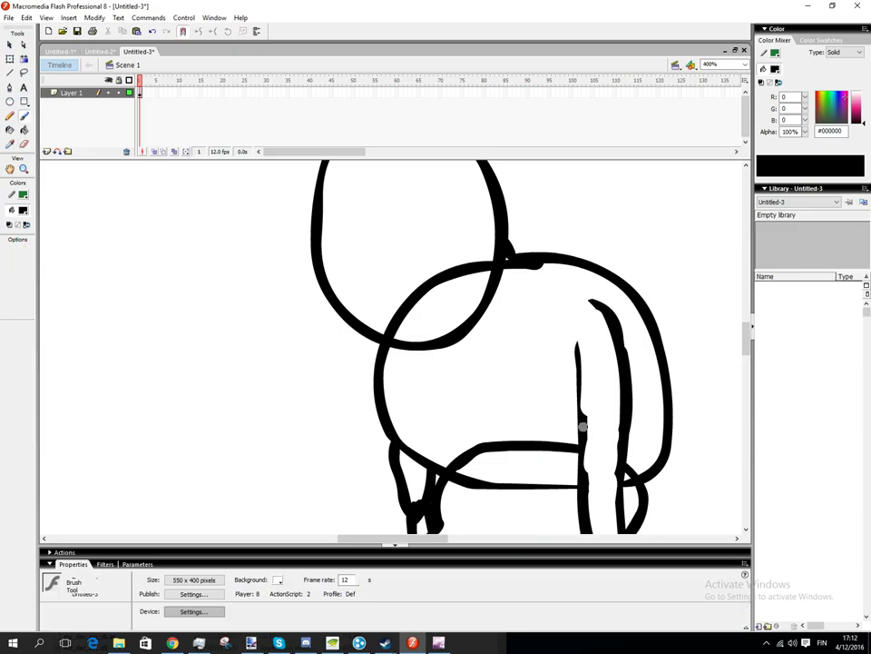
left_click_drag(582, 486, 575, 346)
mouse_move(590, 304)
left_mouse_down()
mouse_move(615, 327)
mouse_move(628, 385)
left_mouse_up()
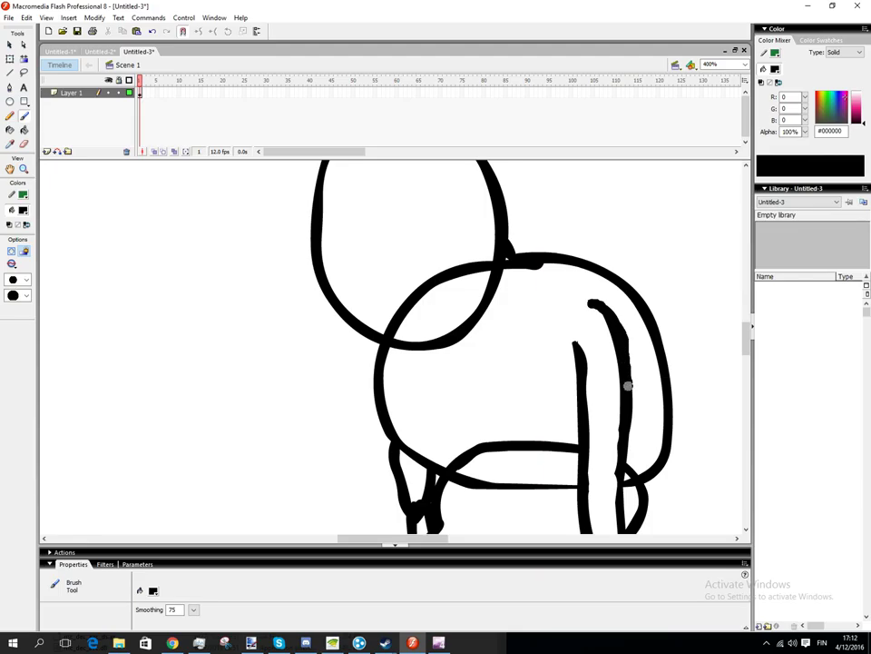
scroll(623, 433, "down", 4)
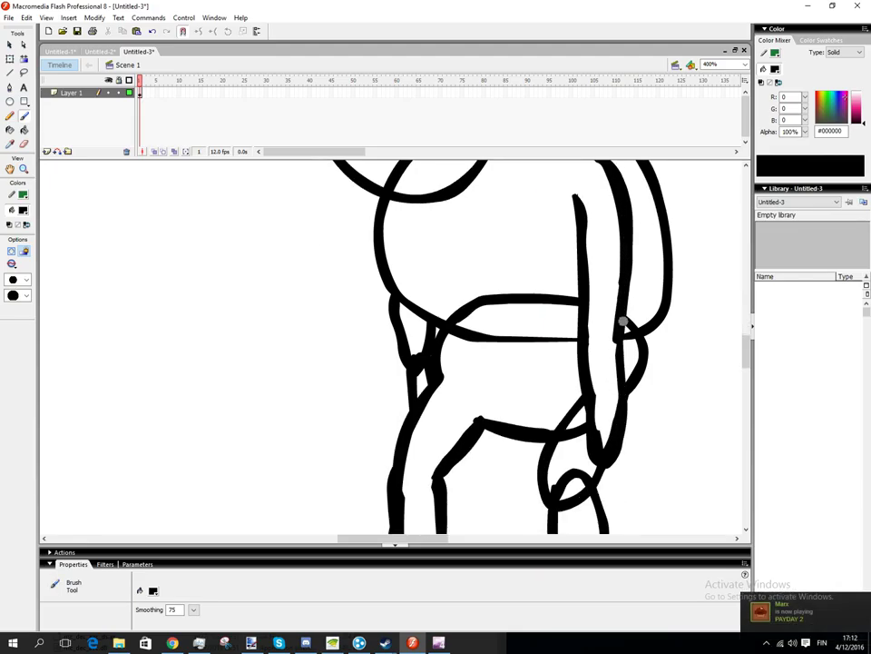
mouse_move(618, 340)
left_mouse_down()
mouse_move(621, 405)
mouse_move(605, 454)
mouse_move(590, 405)
left_mouse_up()
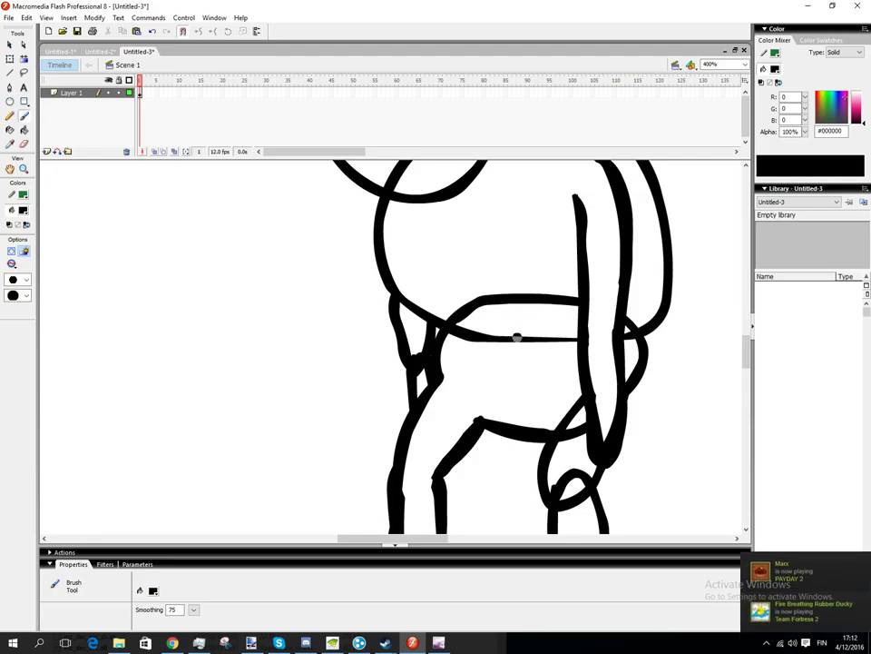
- Redraw the left arm as one piece, with a straight outer edge from the torso to the leg and no elbow overlap
key("e")
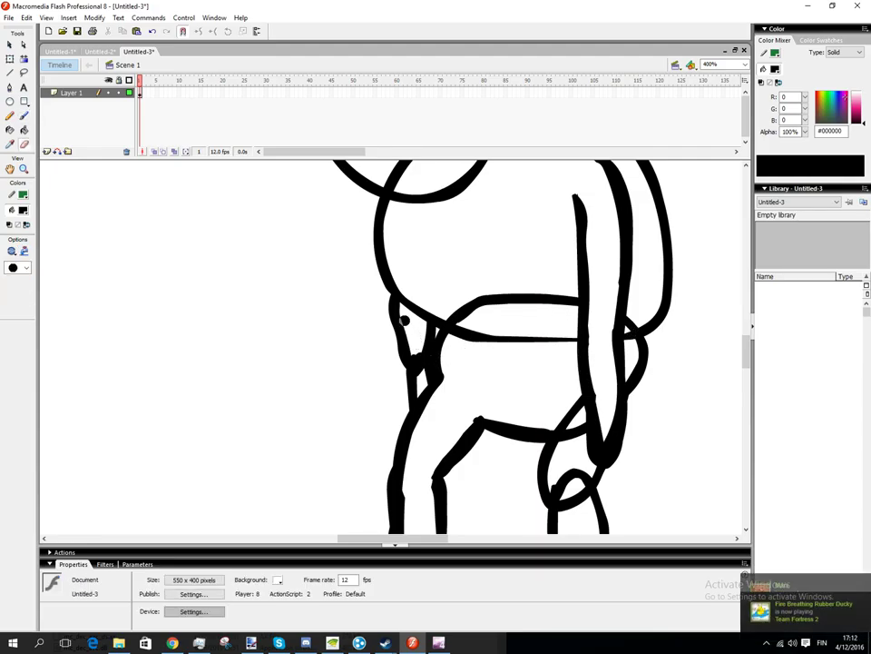
key("b")
left_click_drag(389, 287, 397, 452)
mouse_move(423, 396)
left_mouse_down()
mouse_move(419, 329)
mouse_move(406, 312)
mouse_move(406, 406)
mouse_move(420, 381)
mouse_move(416, 336)
mouse_move(409, 388)
mouse_move(420, 423)
mouse_move(428, 389)
left_mouse_up()
key("e")
key("b")
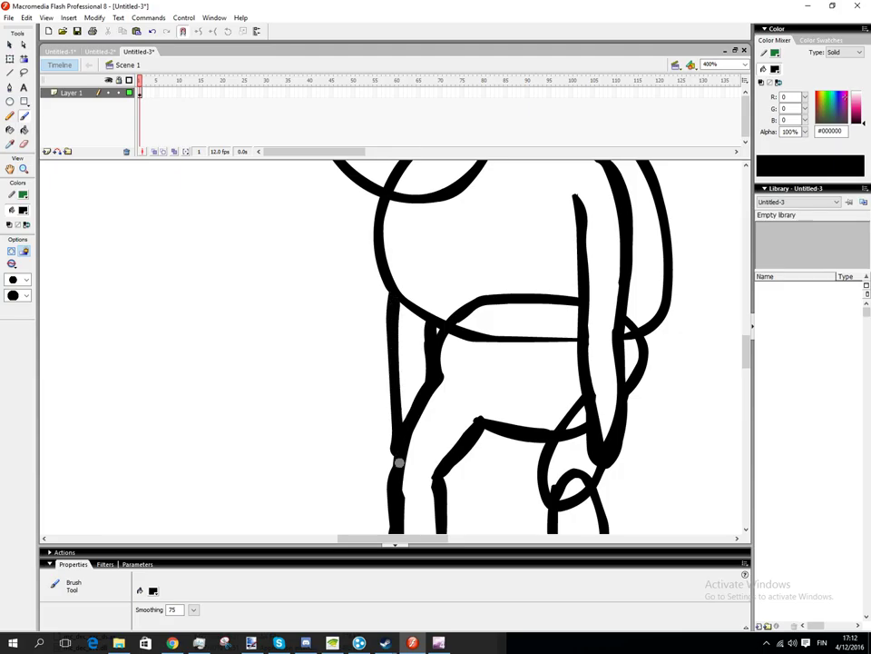
- Erase the overlapping thigh and knee lines inside the right leg
scroll(398, 461, "down", 4)
scroll(488, 442, "up", 1)
scroll(489, 442, "up", 1)
key("e")
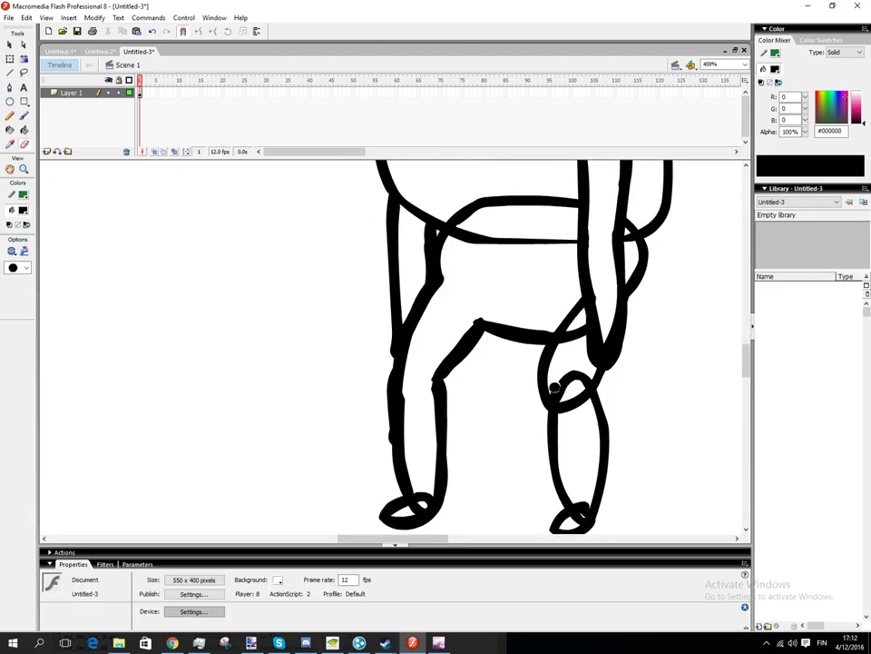
mouse_move(555, 389)
left_mouse_down()
mouse_move(569, 421)
mouse_move(576, 362)
mouse_move(588, 408)
mouse_move(584, 374)
mouse_move(579, 413)
mouse_move(577, 385)
mouse_move(576, 393)
mouse_move(588, 347)
mouse_move(577, 332)
mouse_move(564, 346)
mouse_move(581, 327)
mouse_move(581, 343)
mouse_move(574, 314)
left_mouse_up()
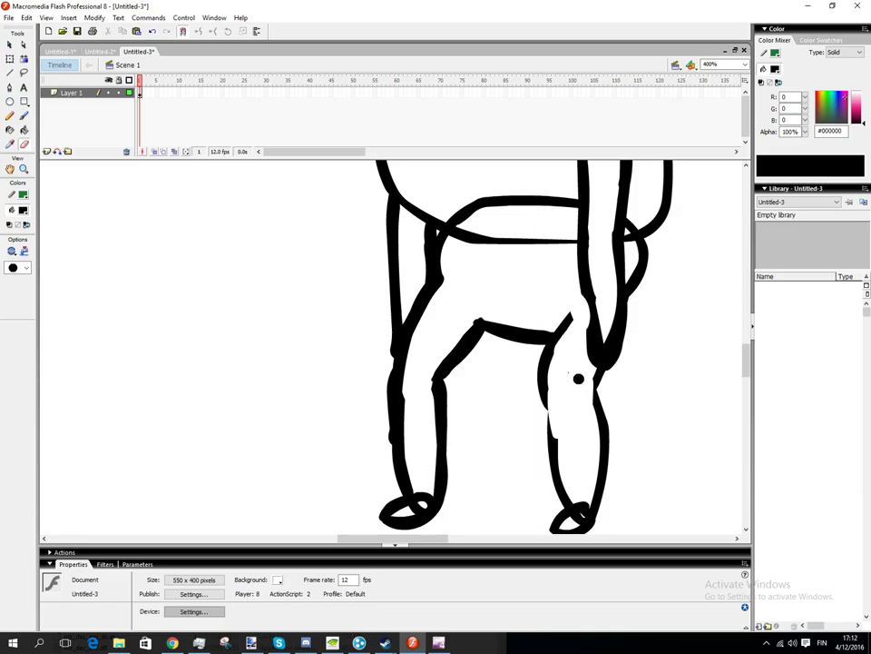
- Repaint both sides of the right leg as continuous thick outlines from the hip to the foot
key("b")
scroll(579, 350, "down", 2)
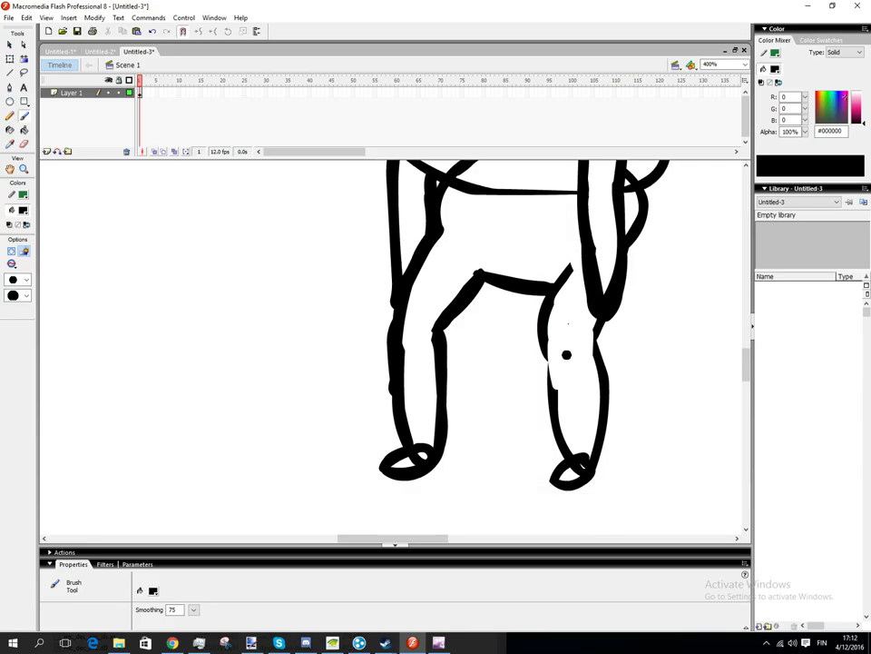
mouse_move(566, 268)
left_mouse_down()
mouse_move(544, 331)
mouse_move(574, 470)
left_mouse_up()
mouse_move(601, 318)
left_mouse_down()
mouse_move(594, 342)
mouse_move(605, 398)
mouse_move(582, 463)
mouse_move(590, 465)
left_mouse_up()
- Erase the overlap between the right shin and foot, then repaint the ankle outline so the leg flows into the foot
scroll(590, 464, "down", 2)
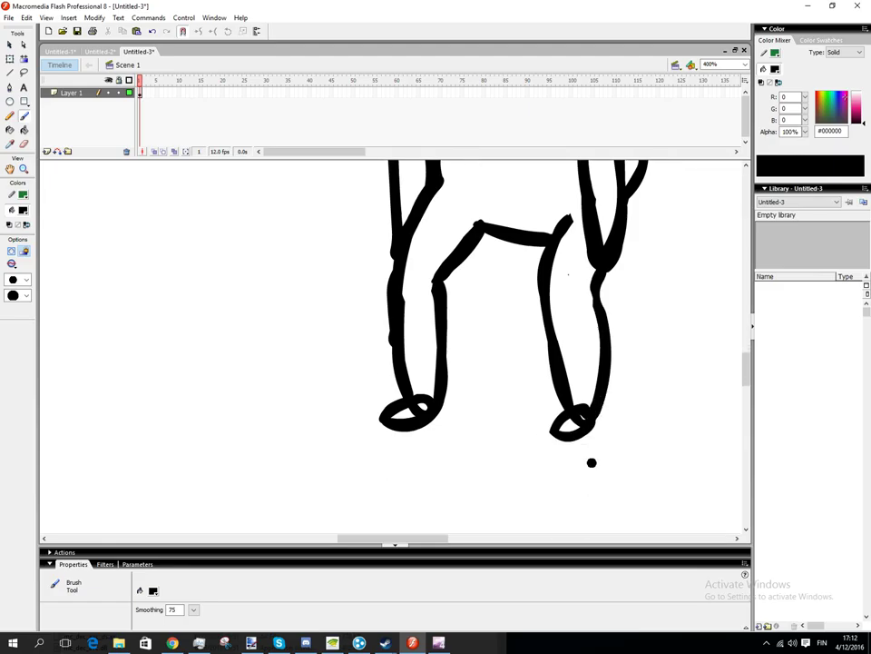
key("e")
left_click_drag(585, 401, 579, 421)
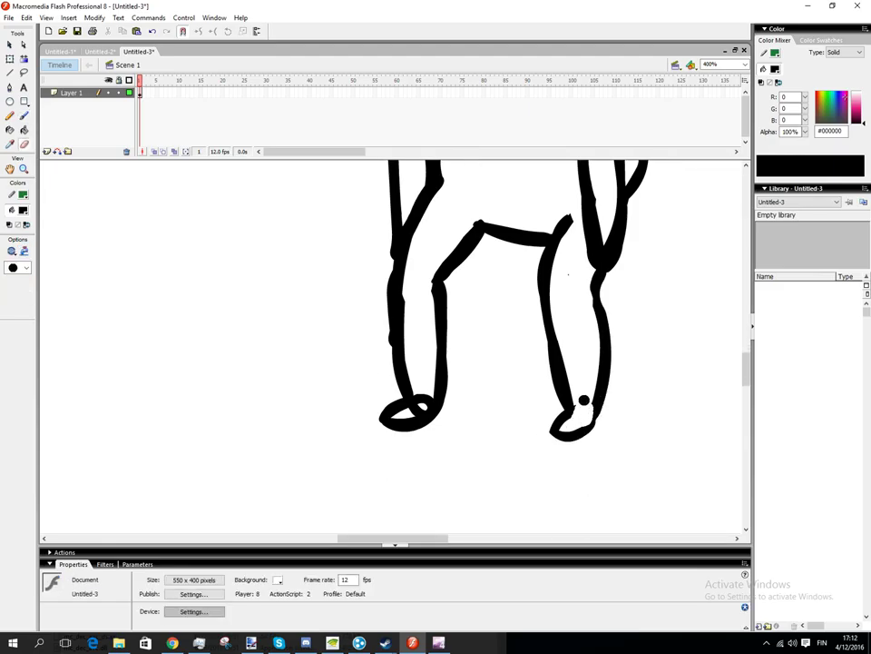
key("b")
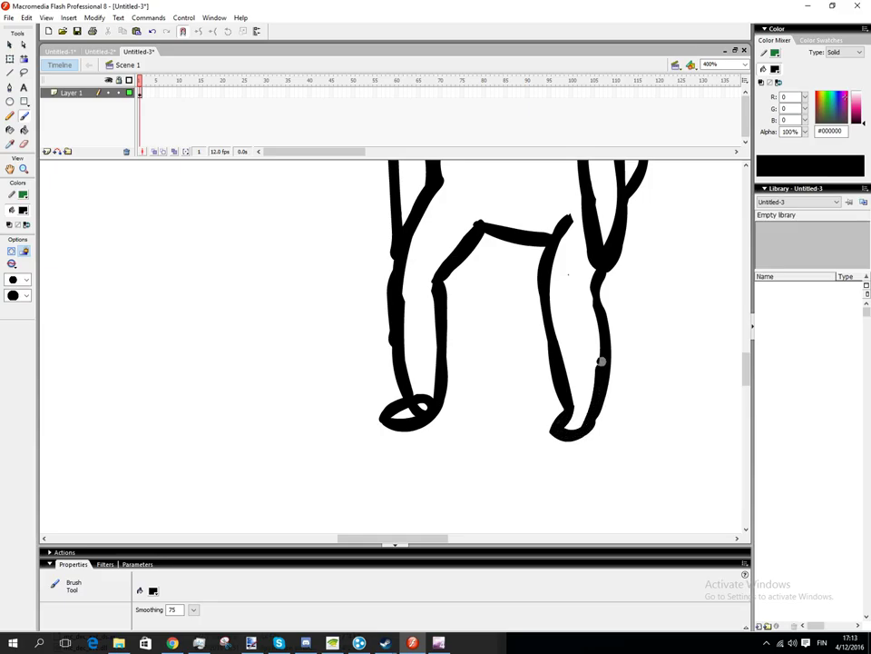
- Erase the hip oval's upper curve inside the torso, keeping the torso's lower edge
scroll(599, 354, "up", 10)
scroll(563, 356, "down", 4)
key("e")
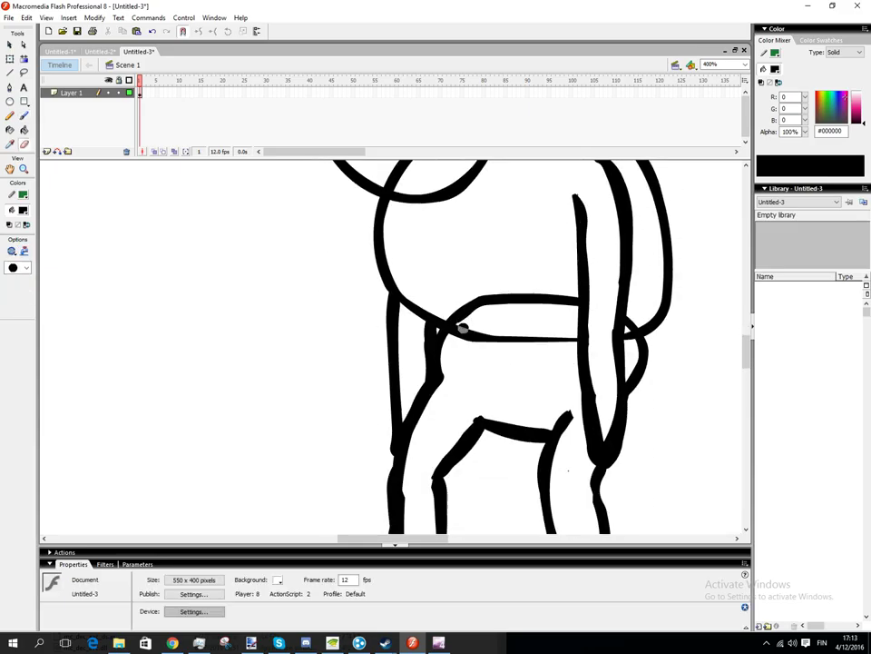
mouse_move(463, 329)
left_mouse_down()
mouse_move(445, 307)
mouse_move(482, 324)
mouse_move(472, 307)
mouse_move(490, 312)
mouse_move(511, 301)
mouse_move(461, 298)
mouse_move(558, 302)
left_mouse_up()
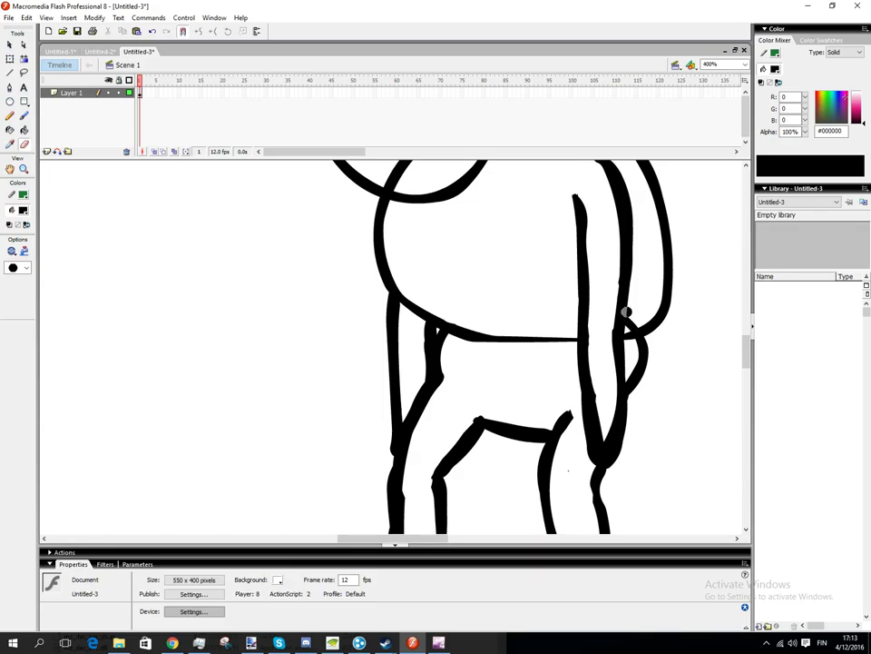
- Replace the torso and hip crossing beside the right arm with one smooth curve from the back to the arm
mouse_move(625, 335)
left_mouse_down()
mouse_move(636, 337)
mouse_move(644, 317)
mouse_move(643, 346)
mouse_move(652, 326)
left_mouse_up()
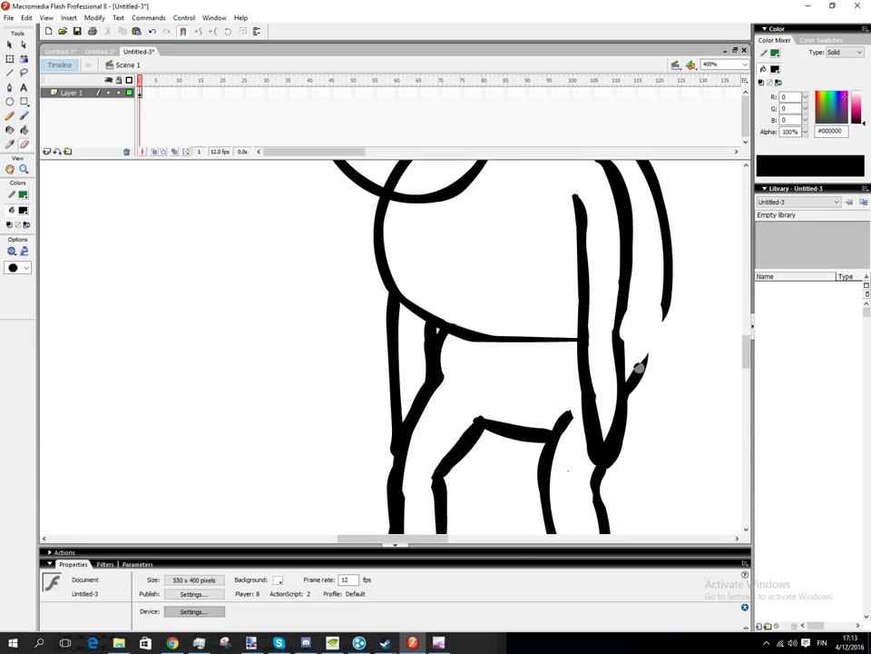
key("b")
mouse_move(628, 385)
left_mouse_down()
mouse_move(657, 331)
mouse_move(668, 284)
left_mouse_up()
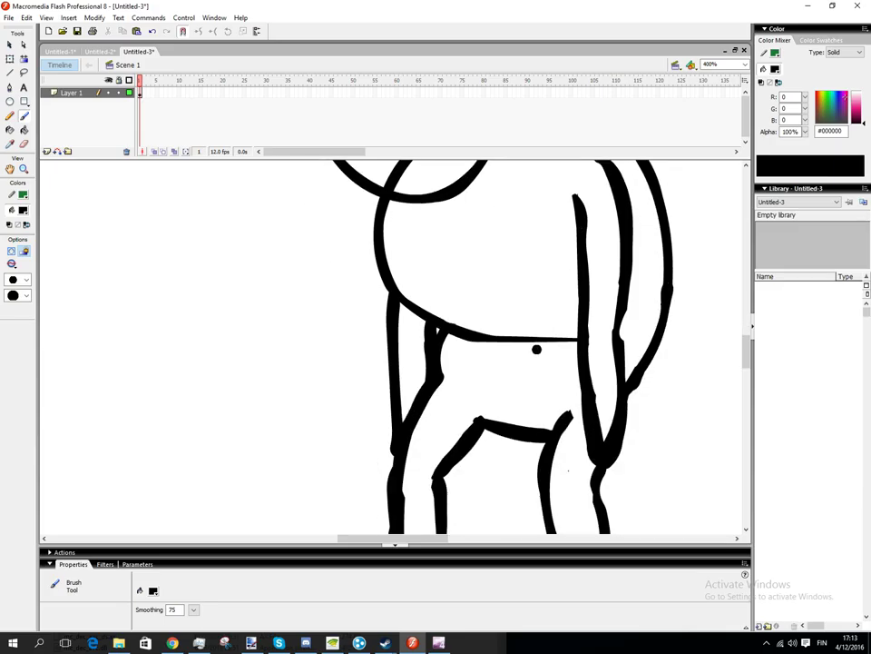
- Erase the right part of the torso's lower line so that it tapers to a point near mid-belly
key("e")
left_click_drag(540, 338, 571, 339)
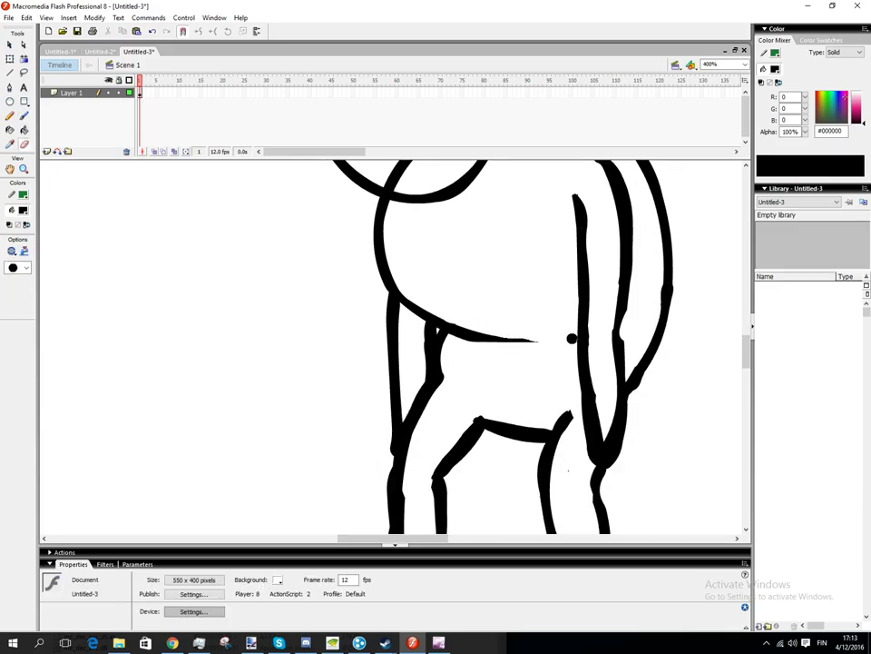
key("ctrl+z")
left_click_drag(556, 342, 513, 341)
- Cut the torso line where it crosses the head, delete the piece inside the head, and clean up the neck junction
scroll(534, 343, "up", 3)
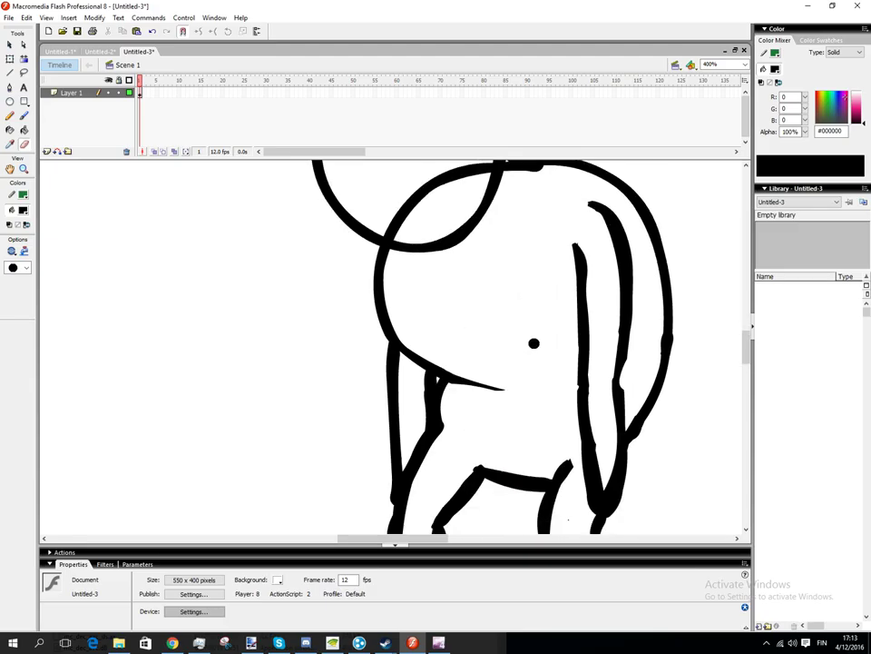
scroll(528, 347, "down", 5)
scroll(524, 354, "up", 15)
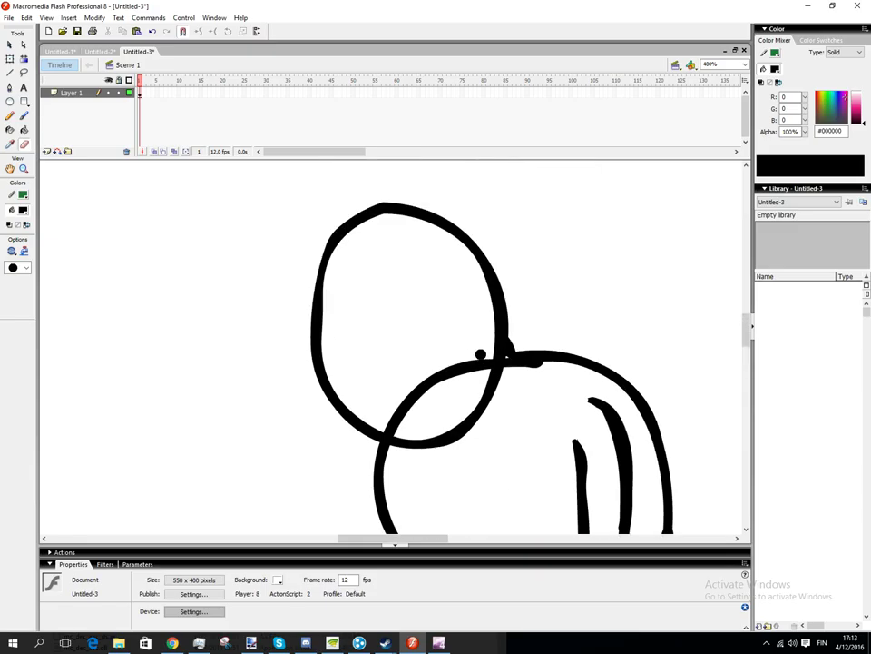
left_click_drag(486, 353, 482, 376)
left_click(391, 429)
mouse_move(509, 376)
left_mouse_down()
mouse_move(557, 366)
mouse_move(515, 366)
mouse_move(494, 347)
left_mouse_up()
key("v")
left_click(457, 370)
key("Delete")
- Repaint the outline thicker from the back of the head across the neck and along the torso's back
scroll(499, 389, "down", 3)
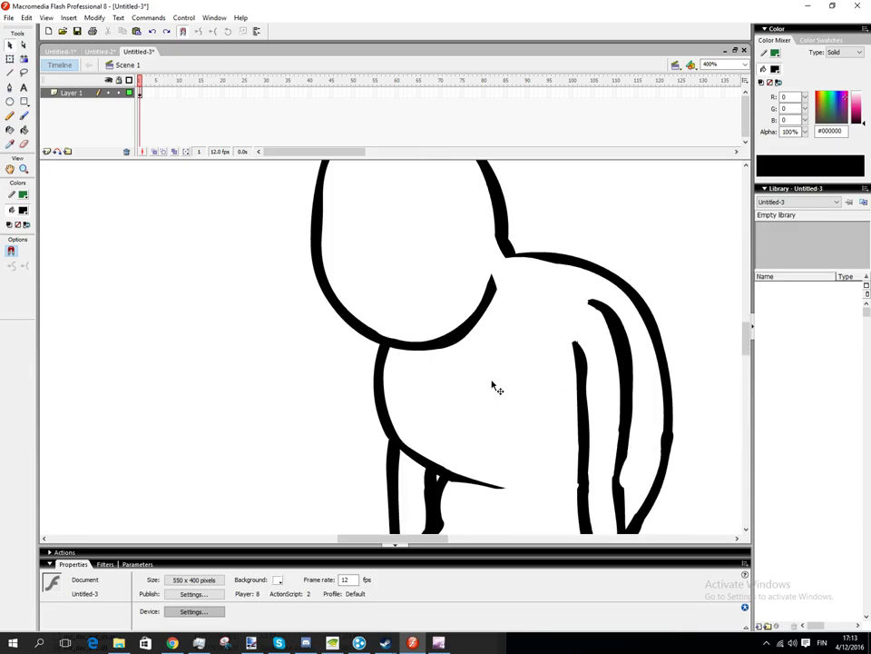
key("b")
mouse_move(498, 237)
left_mouse_down()
mouse_move(506, 255)
mouse_move(567, 261)
mouse_move(647, 302)
mouse_move(659, 344)
left_mouse_up()
scroll(660, 355, "down", 5)
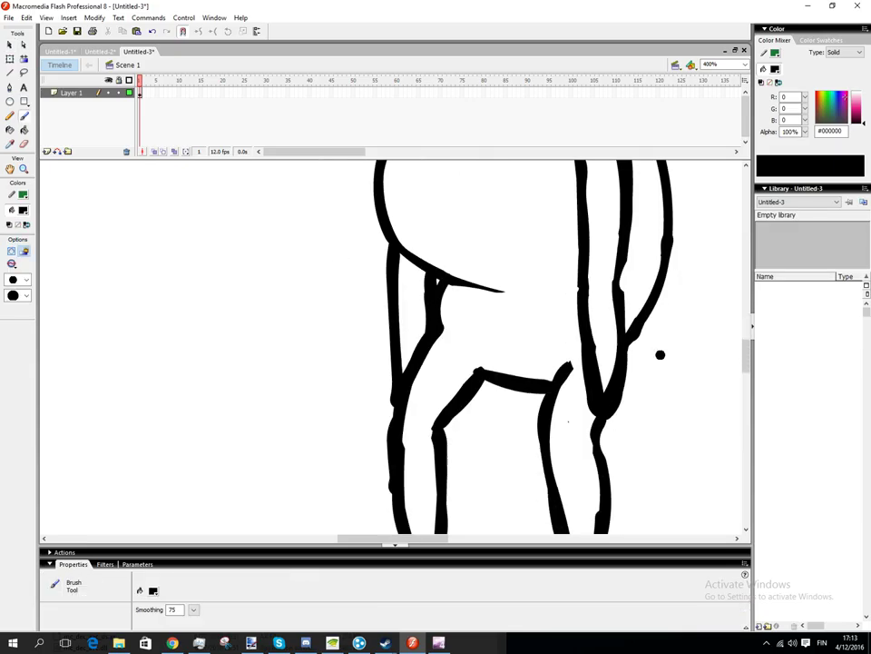
- Paint curves closing both leg tops at the hips, and extend the tapered belly line past the right arm to the back
scroll(631, 282, "up", 3)
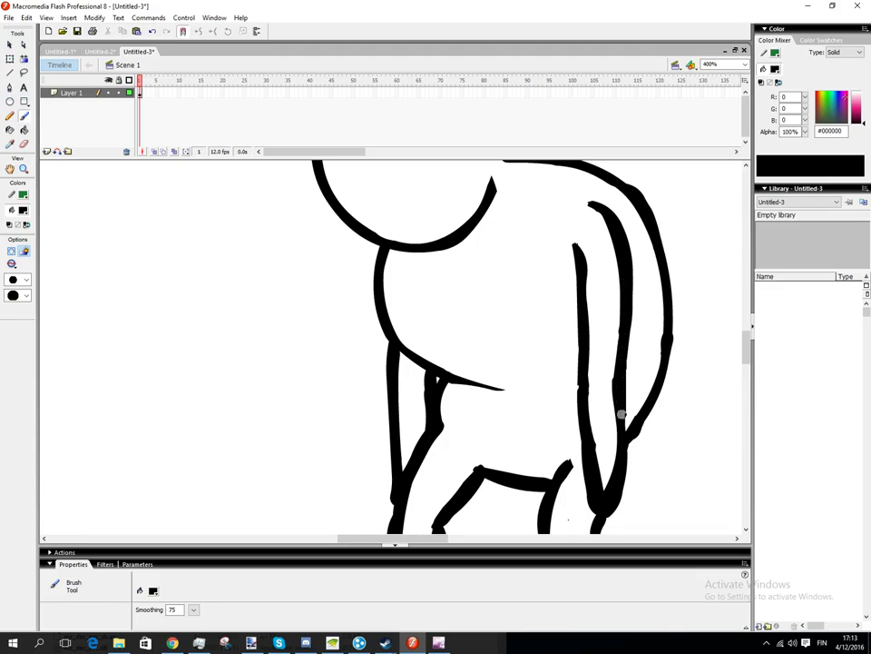
scroll(623, 425, "up", 2)
scroll(640, 425, "down", 5)
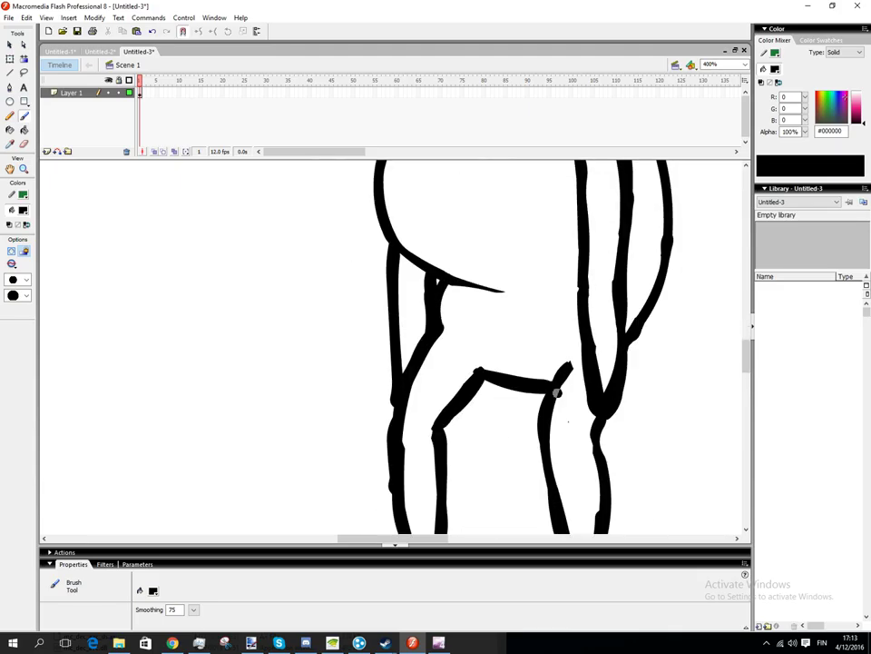
mouse_move(437, 327)
left_mouse_down()
mouse_move(461, 342)
mouse_move(473, 380)
left_mouse_up()
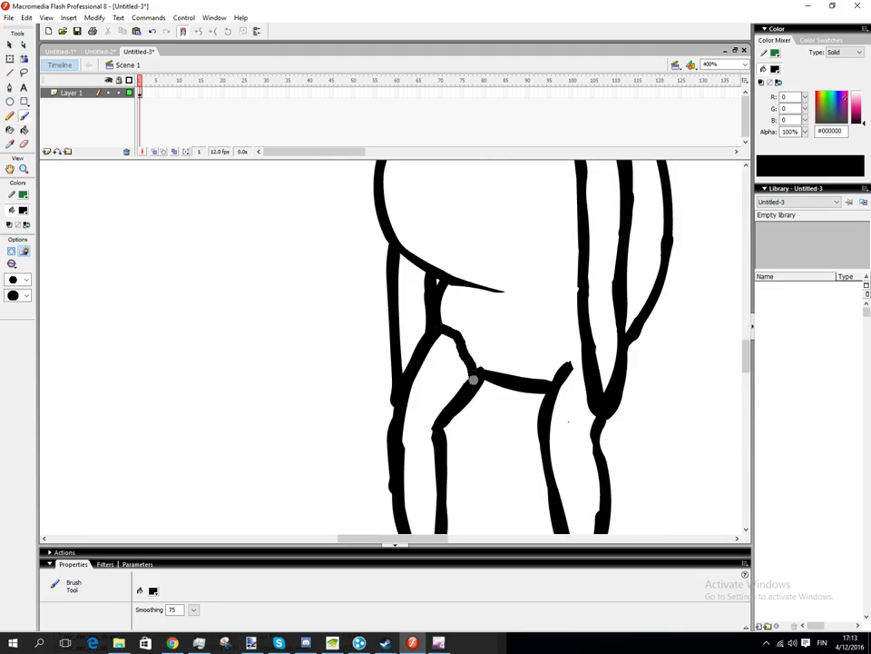
left_click_drag(550, 383, 586, 355)
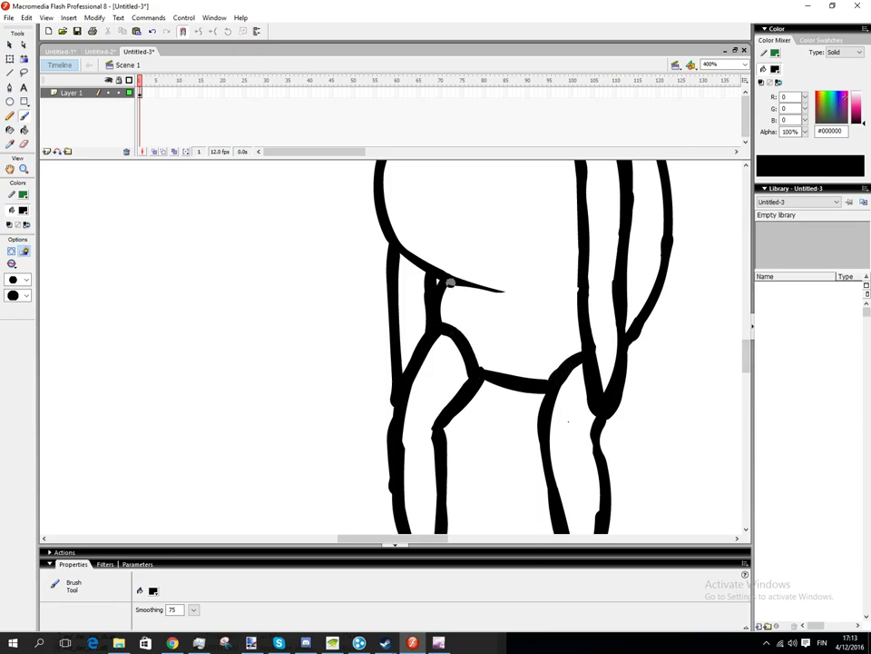
left_click_drag(486, 291, 648, 310)
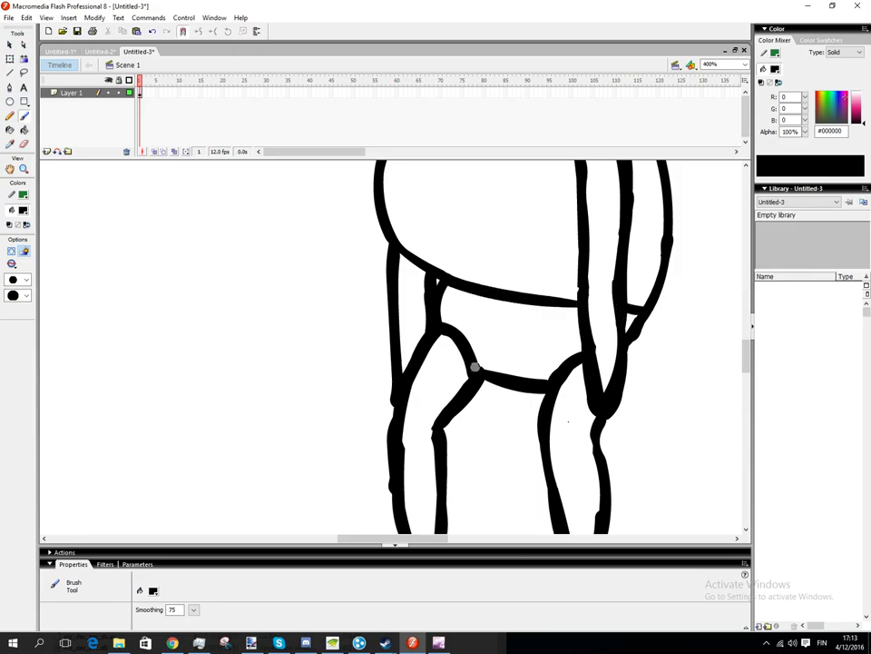
- Paint a rounded black panel on the front of the briefs and draw a #666666 grey safety pin inside it with a smaller brush
mouse_move(475, 367)
left_mouse_down()
mouse_move(481, 314)
mouse_move(518, 310)
mouse_move(561, 326)
mouse_move(550, 385)
left_mouse_up()
scroll(650, 381, "up", 1)
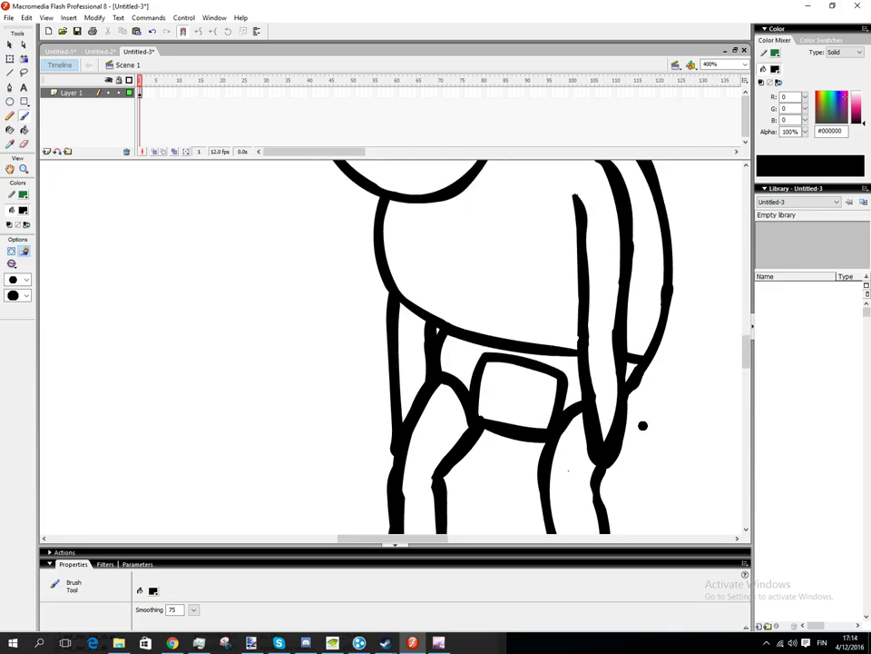
scroll(643, 425, "up", 2)
left_click(829, 123)
left_click_drag(858, 123, 858, 110)
left_click(26, 280)
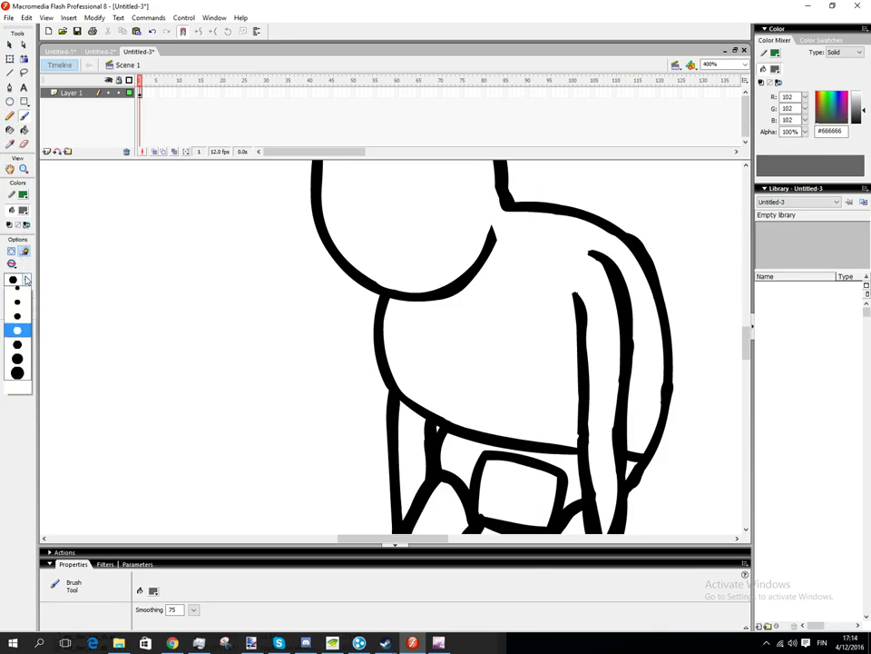
left_click(18, 338)
scroll(439, 436, "down", 1)
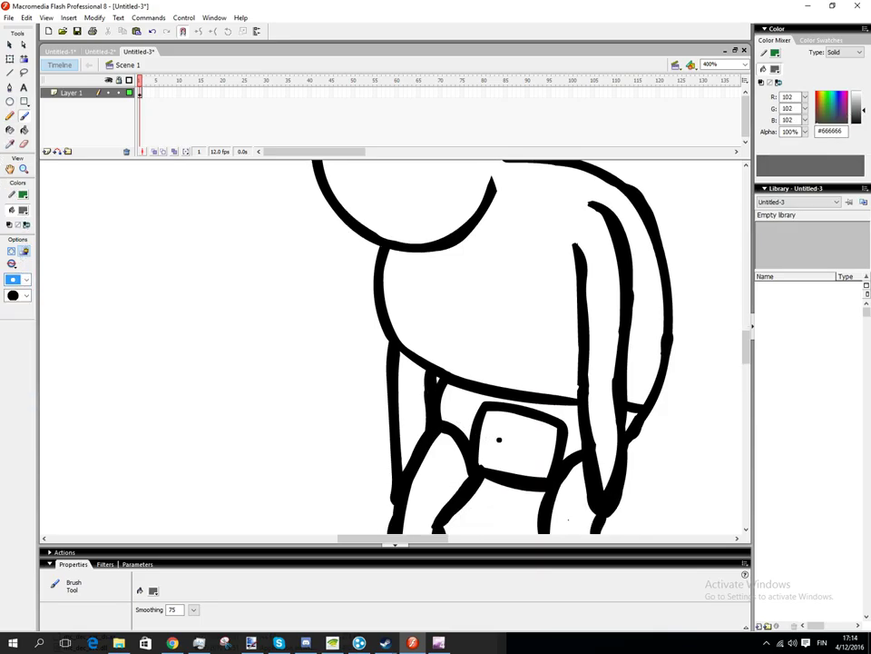
mouse_move(507, 424)
left_mouse_down()
mouse_move(537, 430)
mouse_move(523, 444)
left_mouse_up()
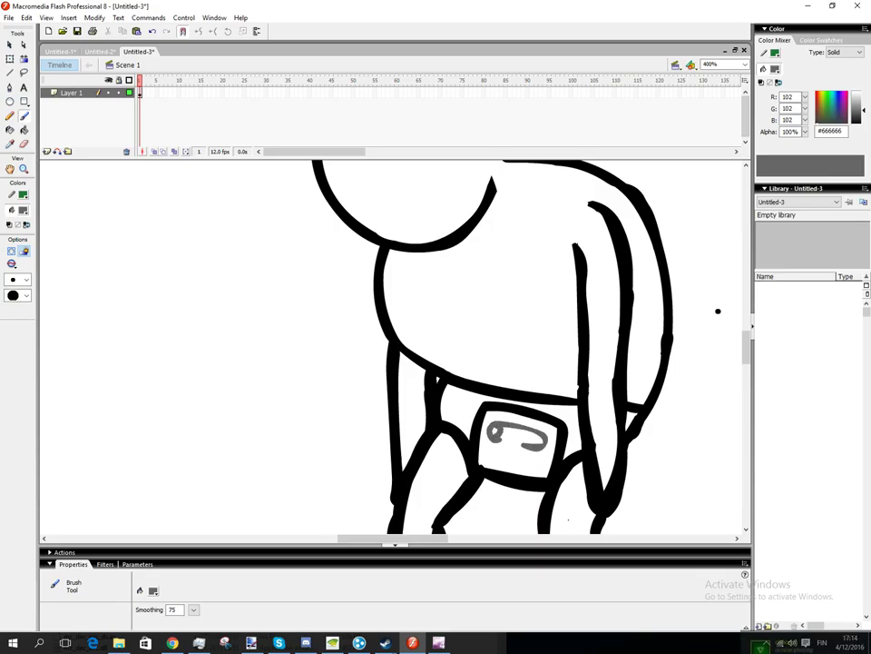
- Paint a small black bracket just below the grey pin and delete the grey piece enclosed by it
left_click_drag(856, 114, 856, 125)
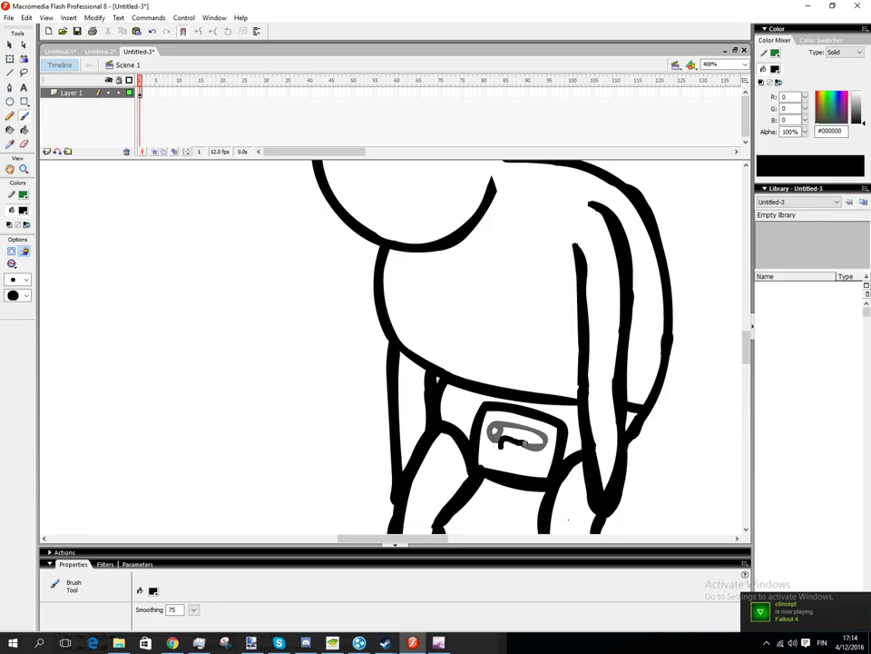
left_click_drag(532, 458, 530, 457)
key("v")
left_click(527, 449)
key("Delete")
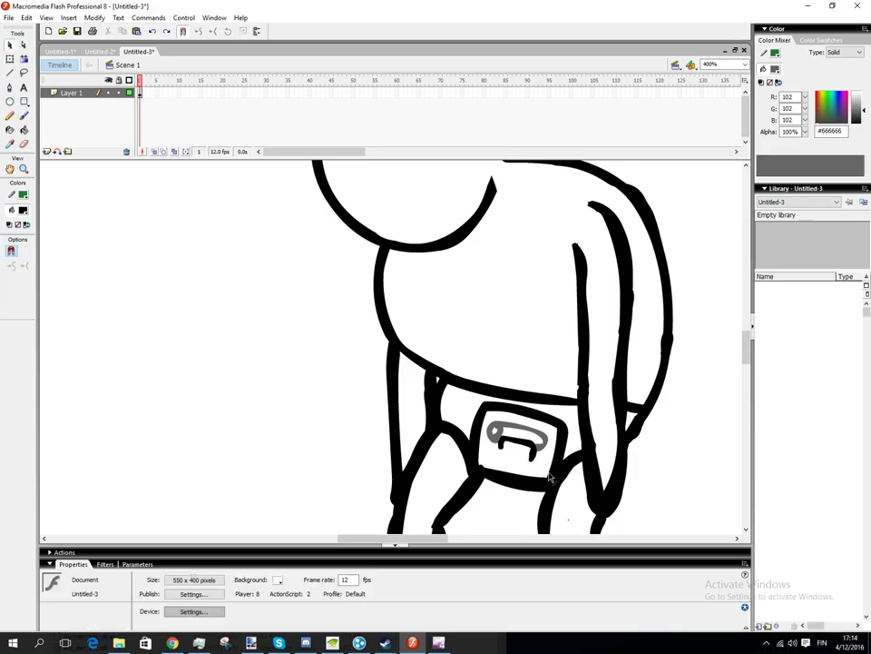
- Brush two black oval eye outlines on the head, each with a larger upper-left highlight outline and a smaller one near its centre
scroll(588, 494, "down", 2)
scroll(580, 514, "up", 4)
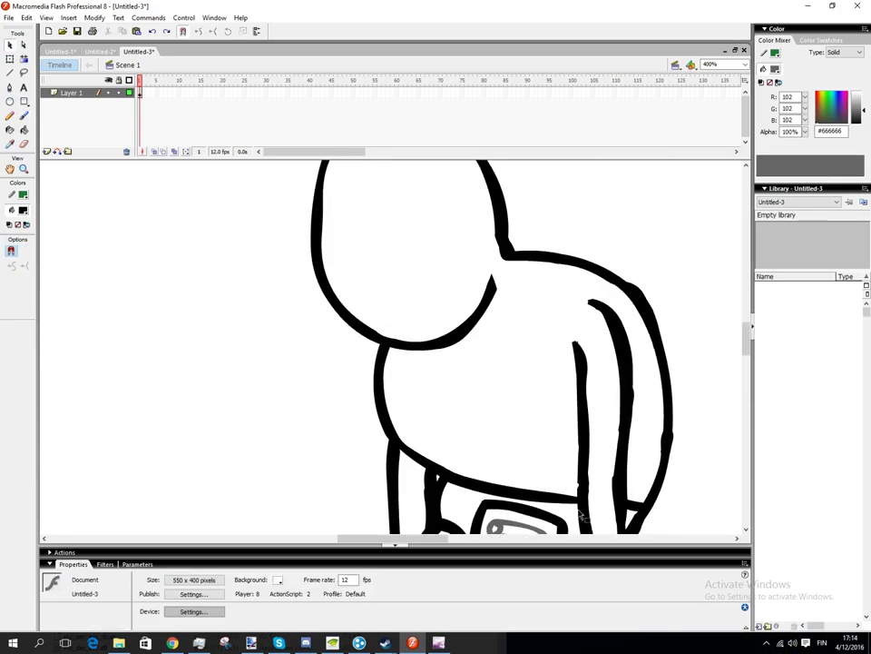
left_click(866, 127)
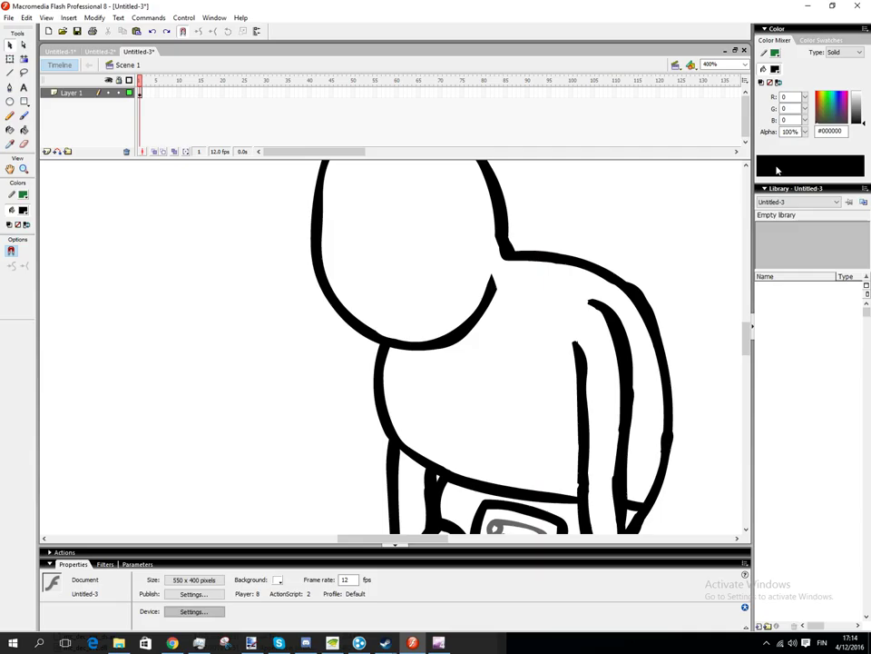
left_click(24, 115)
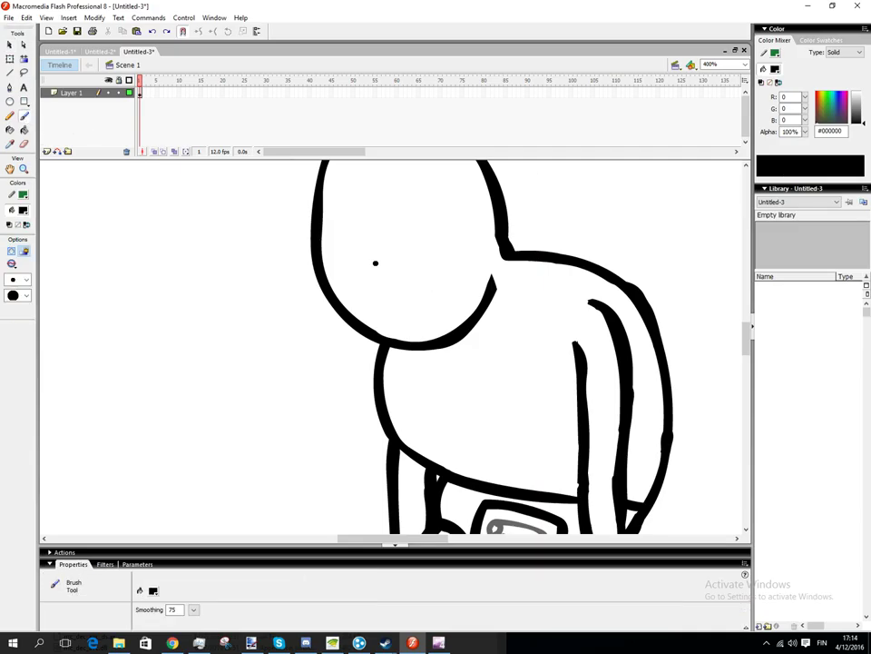
scroll(374, 263, "up", 3)
scroll(383, 272, "down", 1)
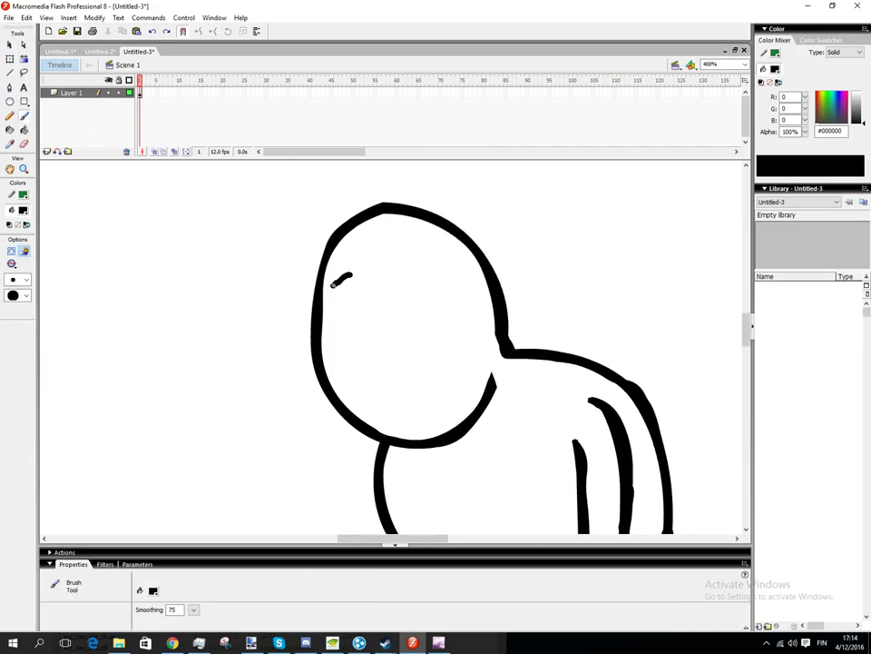
mouse_move(334, 284)
left_mouse_down()
mouse_move(341, 341)
mouse_move(379, 341)
mouse_move(386, 295)
mouse_move(343, 278)
left_mouse_up()
mouse_move(425, 269)
left_mouse_down()
mouse_move(406, 315)
mouse_move(415, 334)
mouse_move(442, 345)
mouse_move(468, 306)
left_mouse_up()
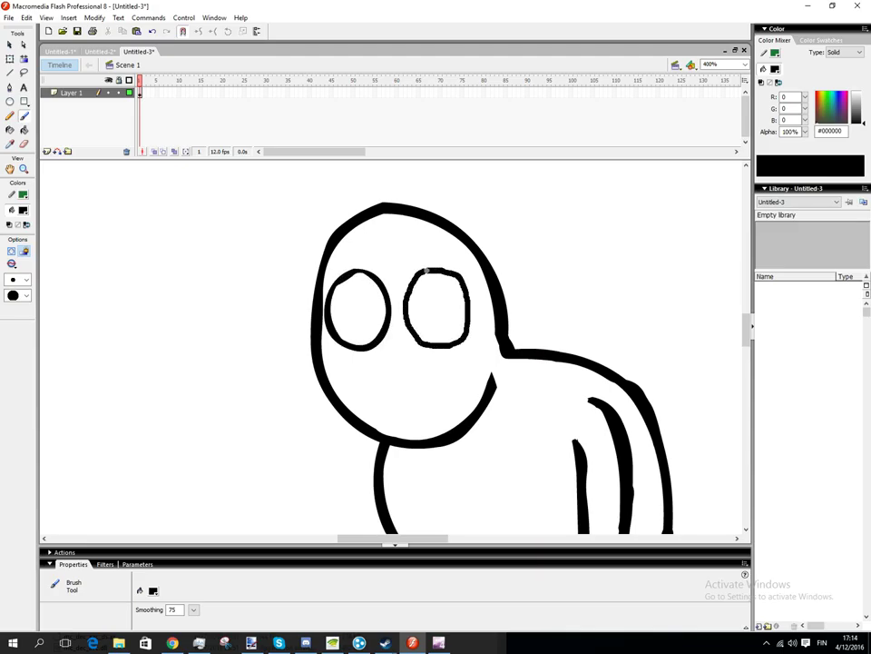
left_click(424, 282)
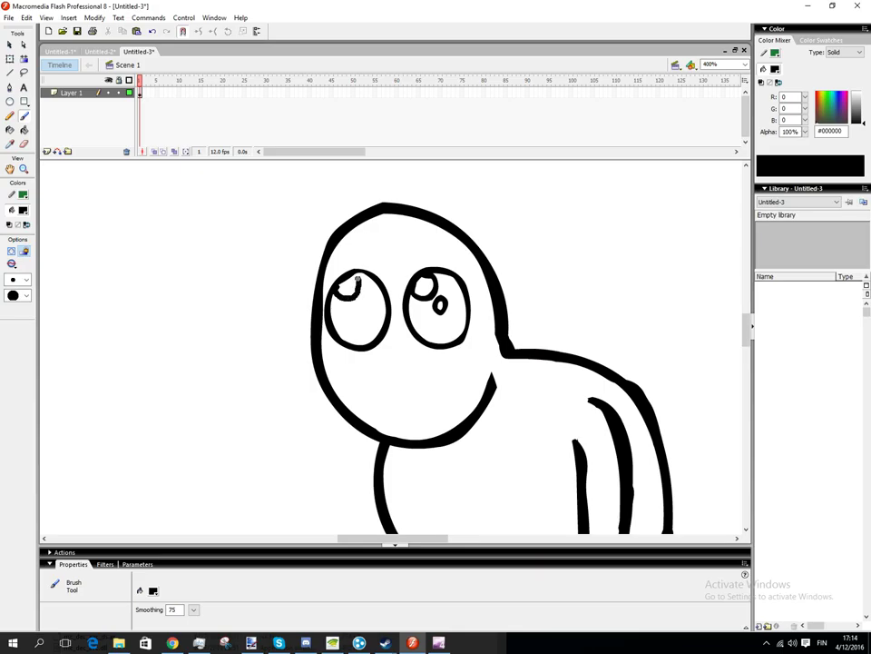
left_click_drag(357, 278, 347, 287)
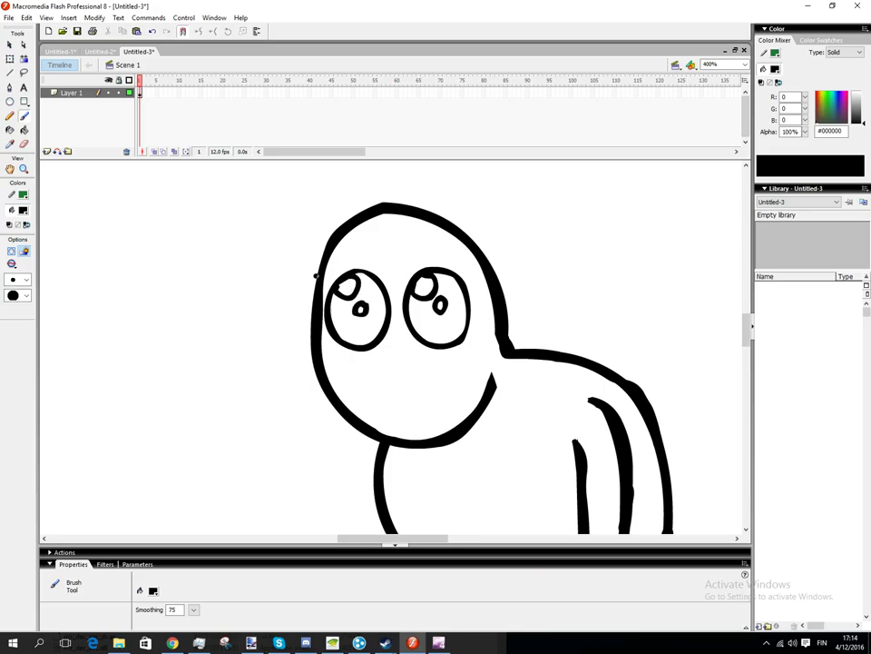
- Fill both eyes with black, leaving the highlights empty
left_click(24, 129)
left_click(371, 299)
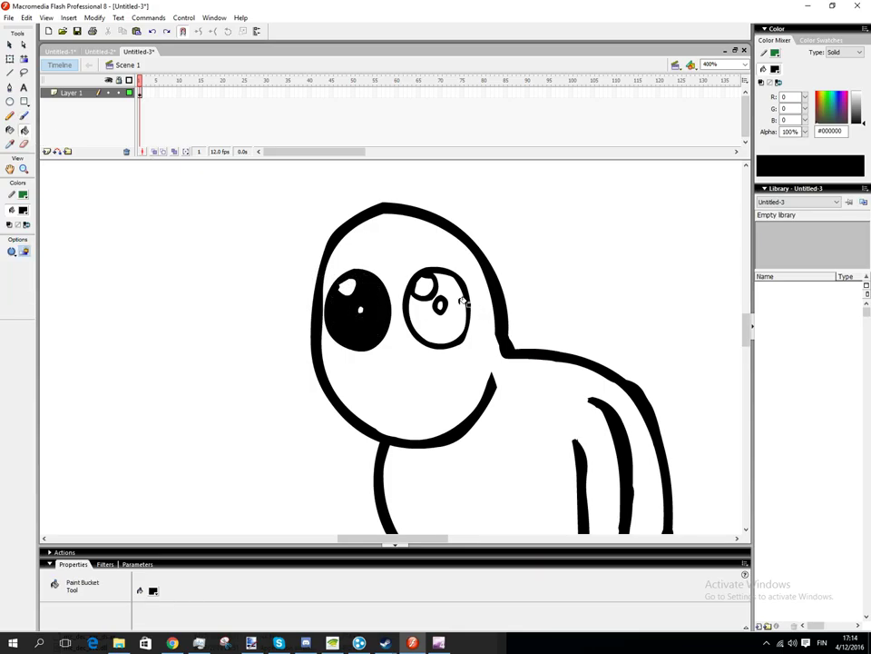
left_click(462, 302)
- Paint a small hooked nose between the eyes and a bow tie beneath it with dots on both wings
left_click(24, 115)
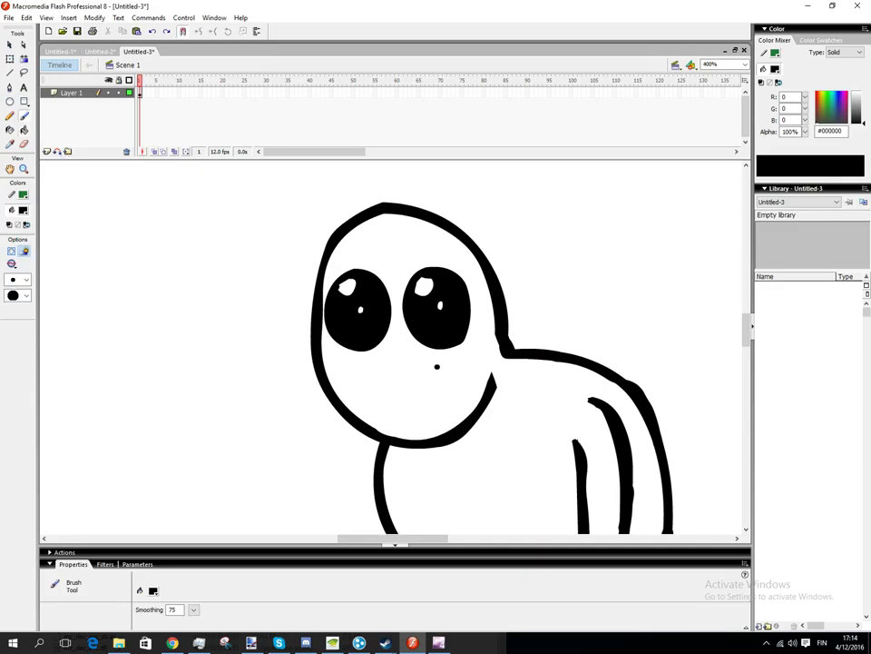
left_click_drag(399, 349, 406, 346)
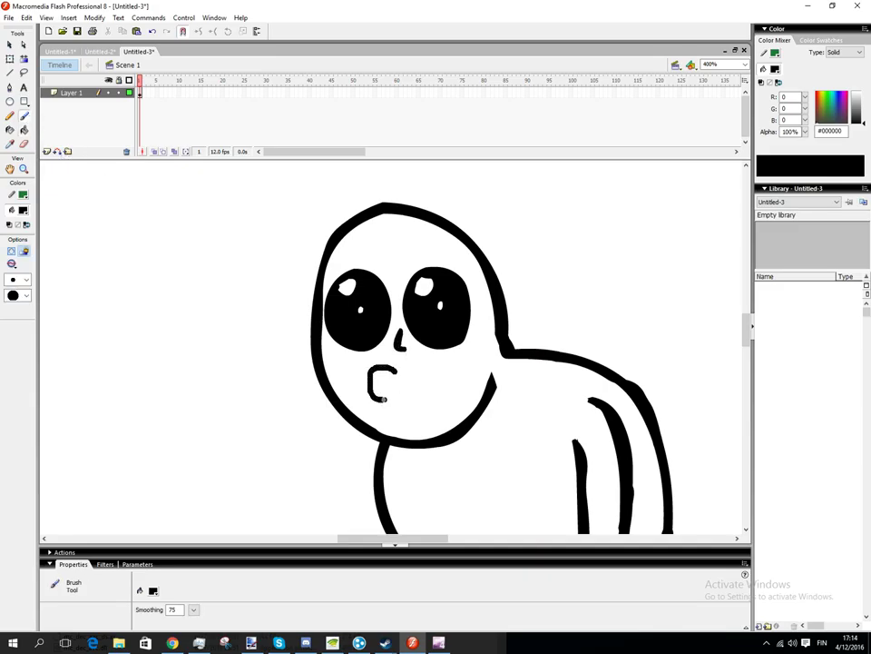
left_click_drag(384, 401, 396, 393)
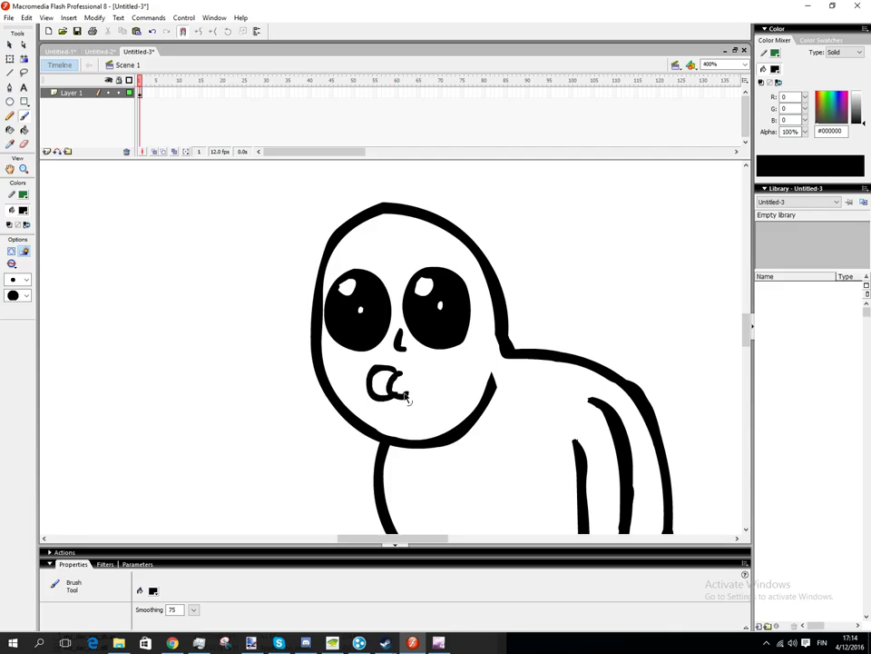
key("ctrl+z")
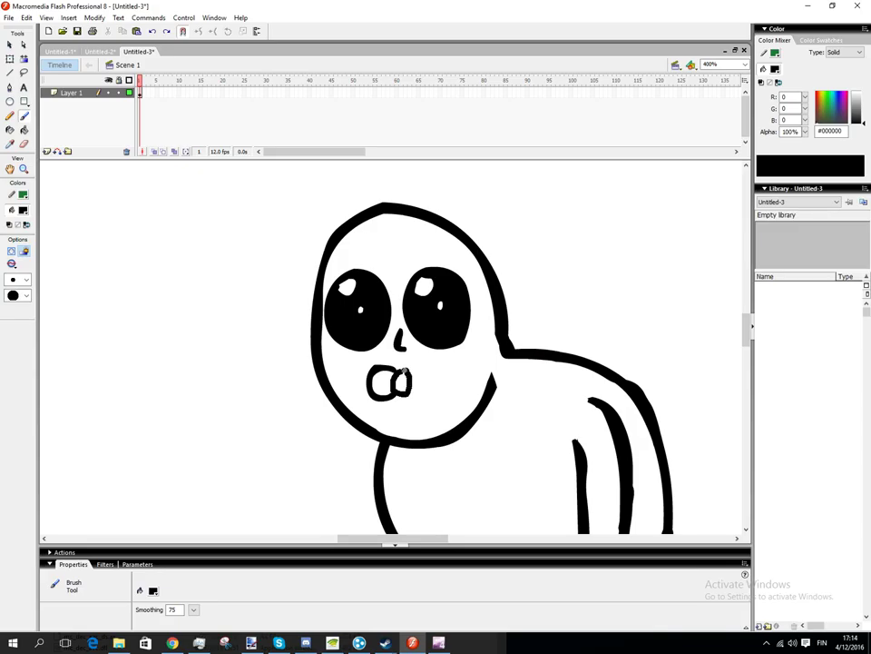
left_click_drag(404, 368, 407, 373)
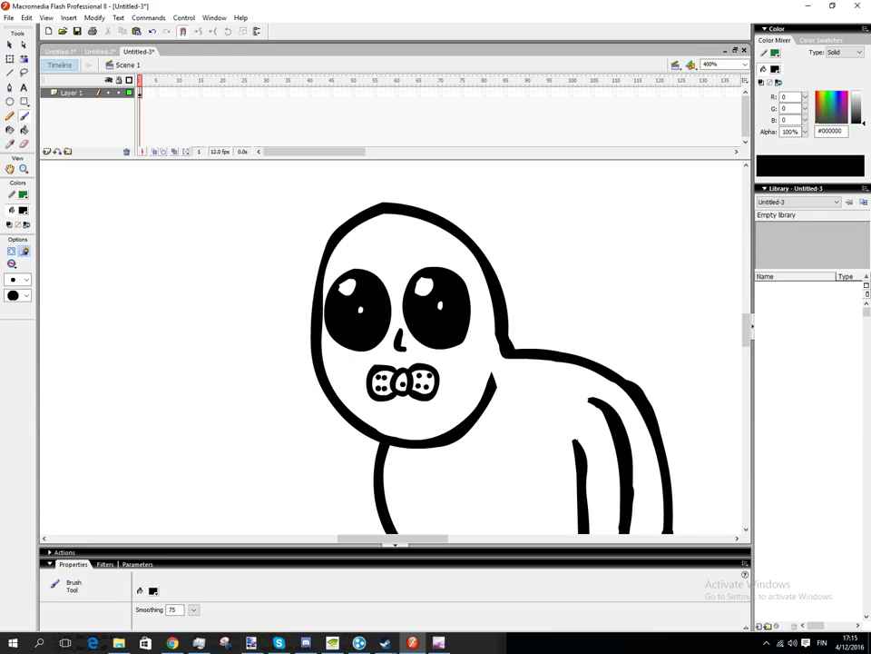
- Fill the bow tie's knot with light blue #A7CFE0 and both of its wings with darker blue #489CBF
scroll(667, 280, "down", 4)
scroll(667, 280, "up", 3)
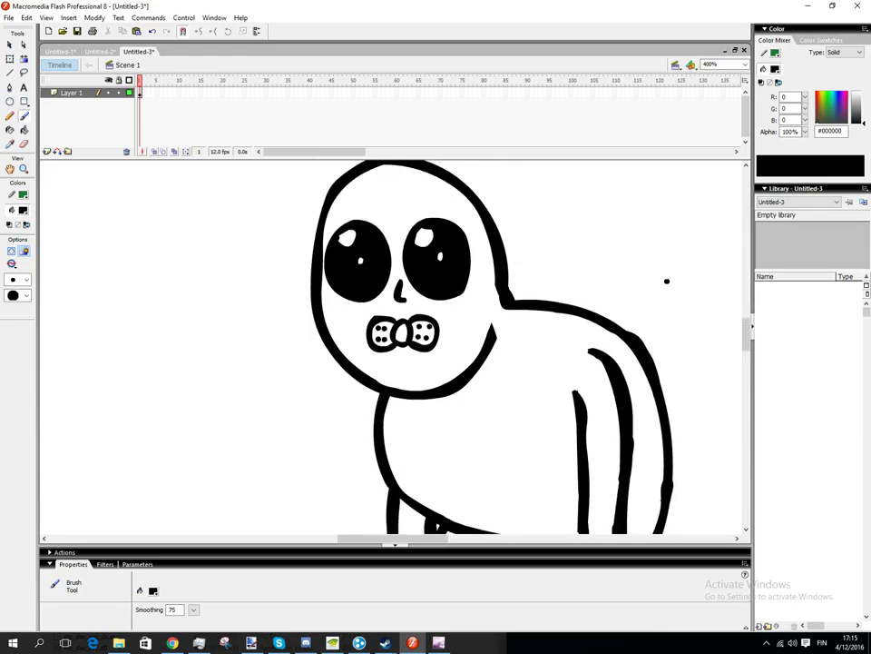
mouse_move(855, 99)
left_mouse_down()
mouse_move(834, 107)
mouse_move(855, 98)
left_mouse_up()
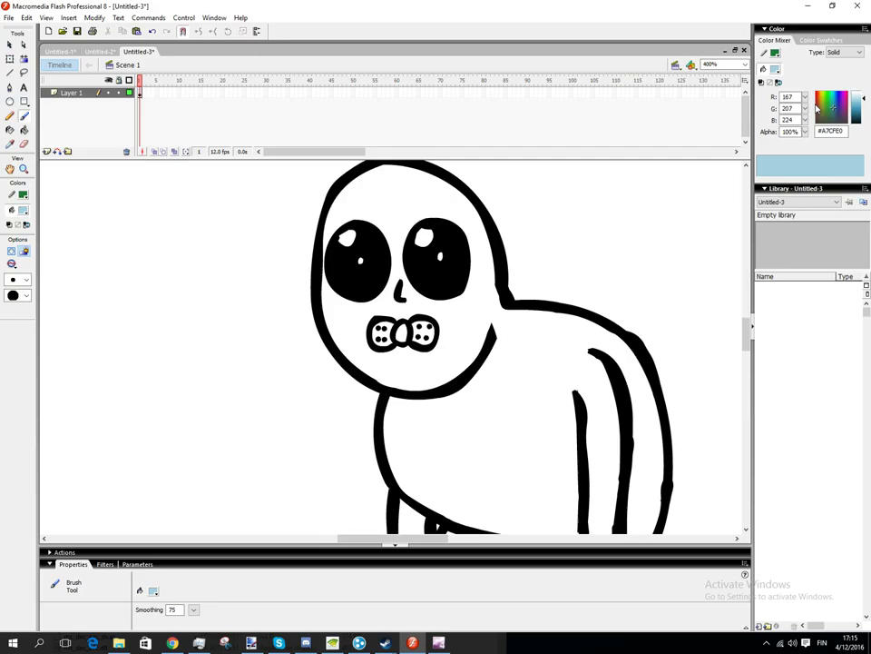
left_click(24, 130)
left_click(401, 333)
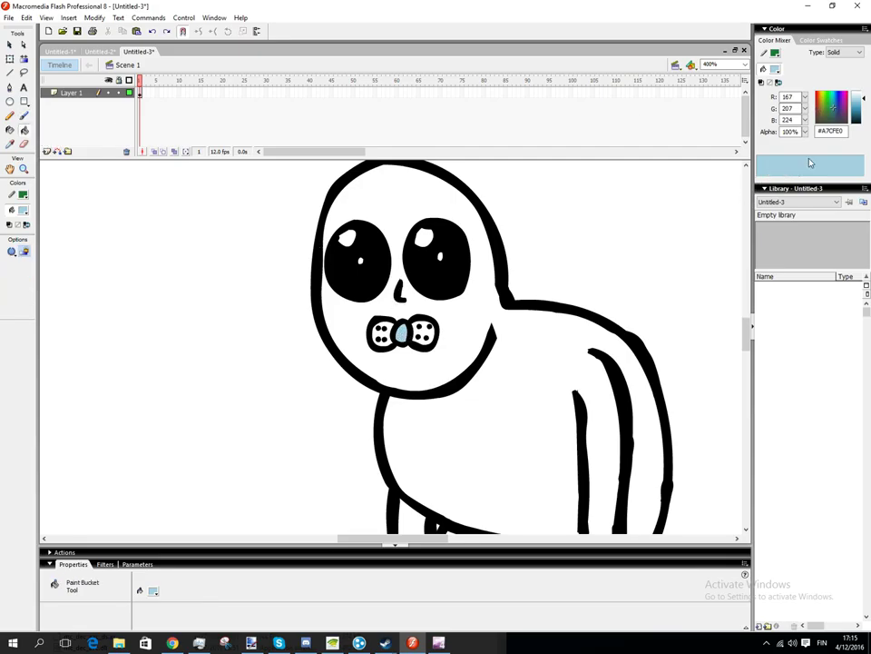
left_click_drag(856, 99, 857, 106)
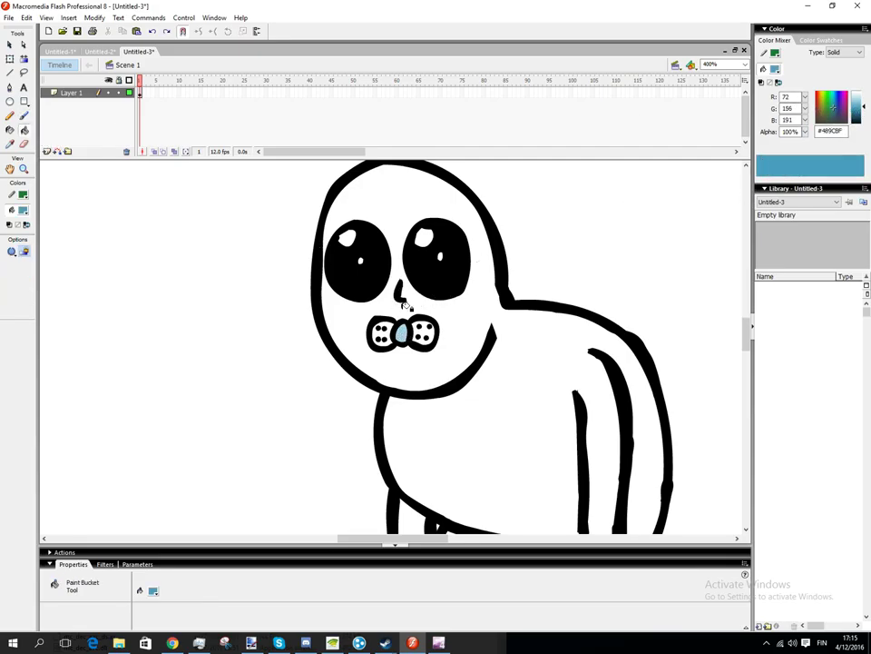
left_click(383, 333)
left_click(426, 331)
- Fill the briefs and their front panel with pale blue #C7E0EB
scroll(427, 327, "down", 1)
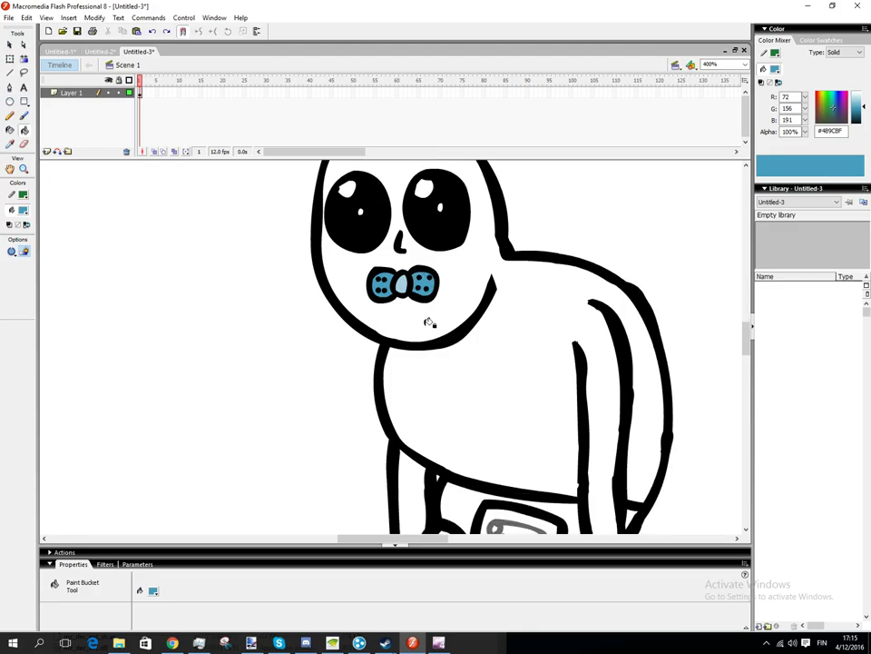
scroll(429, 327, "up", 1)
scroll(427, 325, "down", 3)
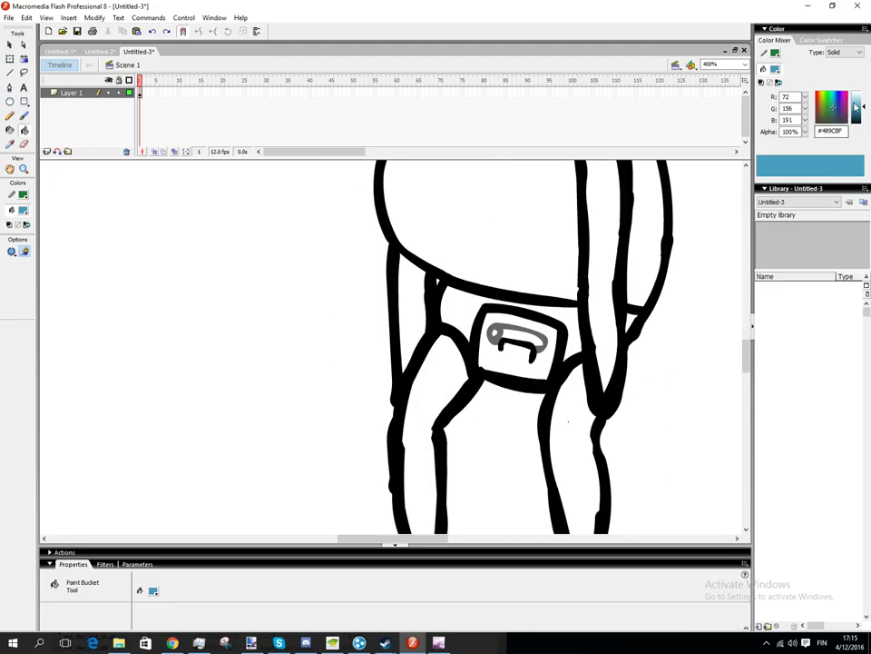
left_click_drag(856, 106, 856, 95)
left_click(474, 308)
left_click(499, 320)
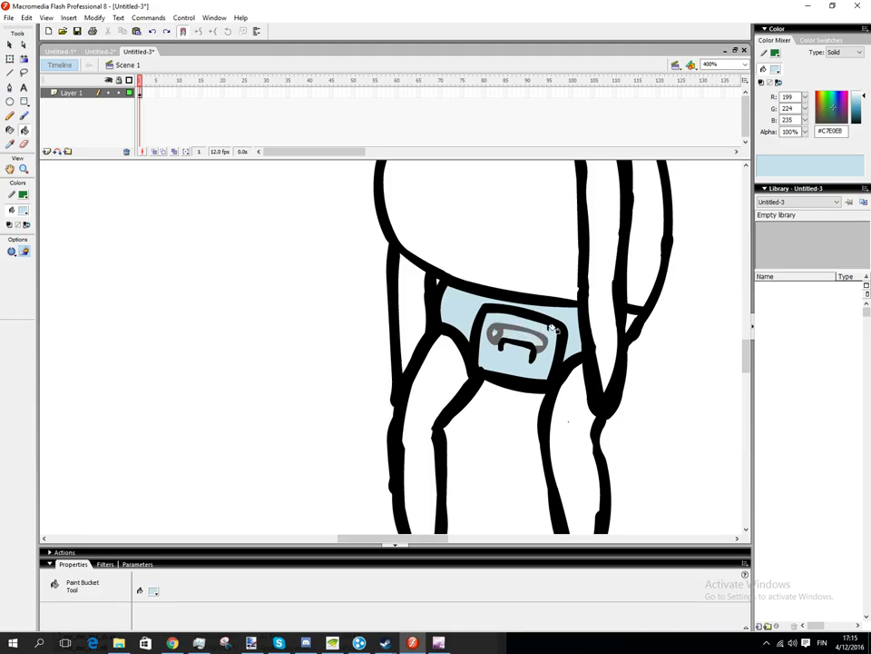
- Fill the head, torso, arms and legs with skin tone #E7C7BA
scroll(613, 335, "up", 5)
scroll(618, 334, "down", 2)
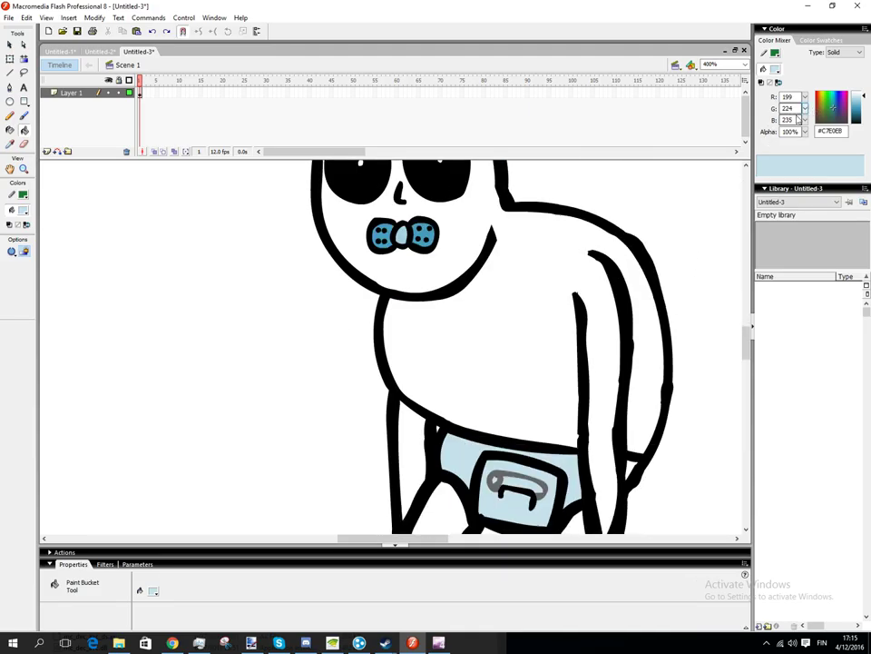
left_click(833, 106)
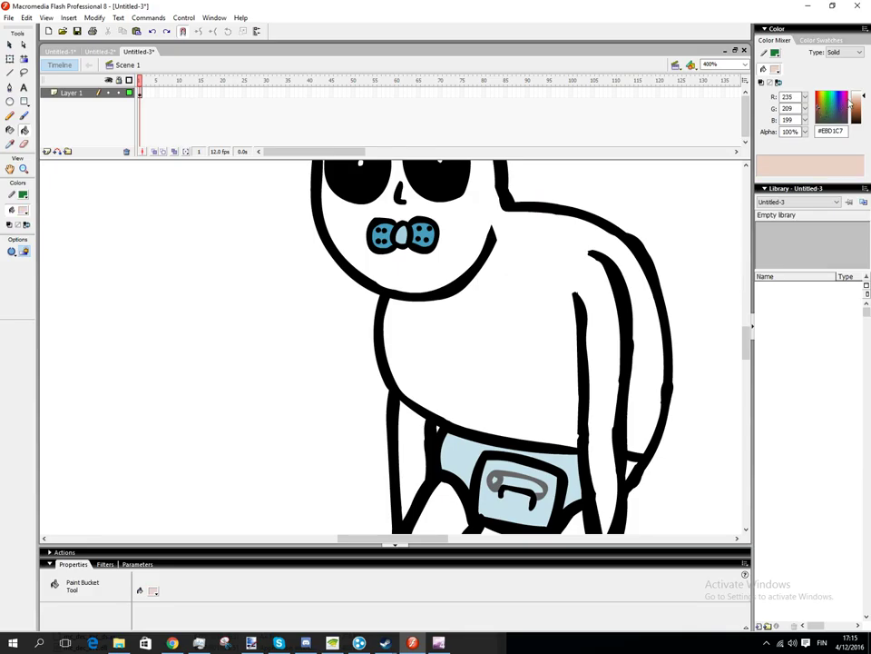
left_click(550, 282)
scroll(511, 319, "down", 2)
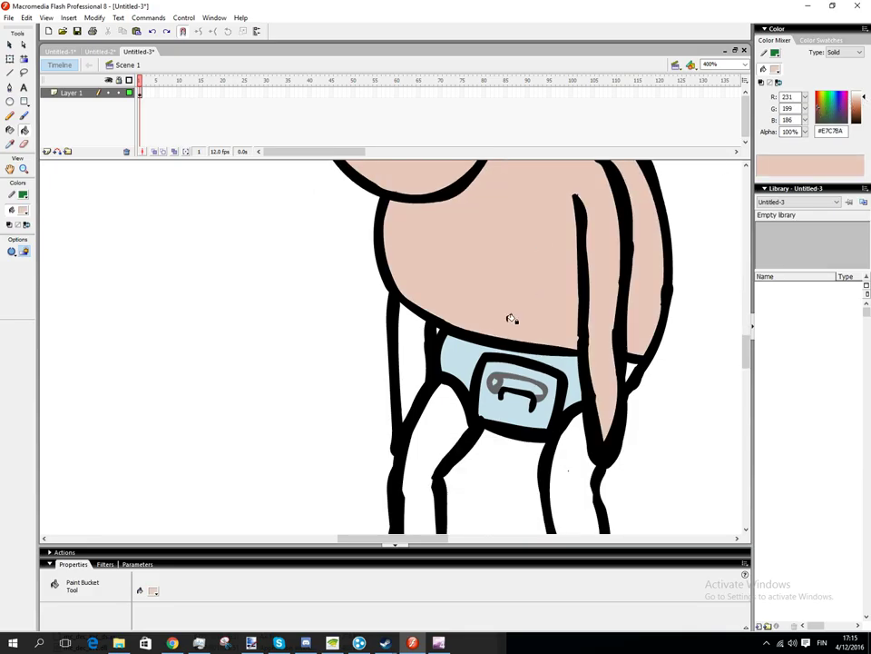
left_click(411, 362)
left_click(439, 417)
left_click(574, 467)
scroll(577, 467, "down", 5)
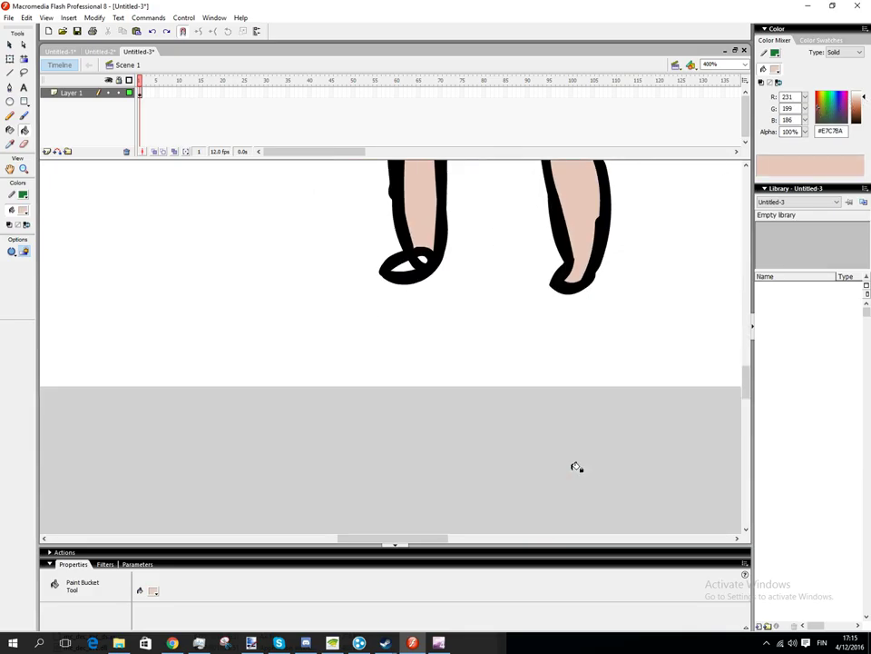
- Erase the stray outline loop inside the foot below the far arm and fill the cleared area with the skin tone
scroll(576, 467, "up", 2)
left_click(11, 118)
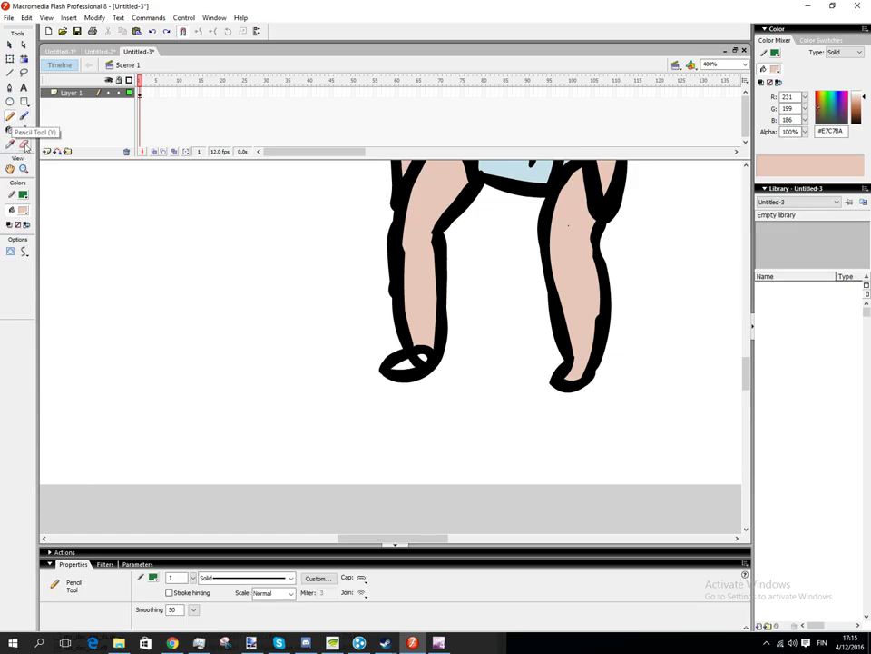
left_click(25, 144)
left_click(419, 344)
mouse_move(420, 349)
left_mouse_down()
mouse_move(409, 363)
mouse_move(428, 343)
left_mouse_up()
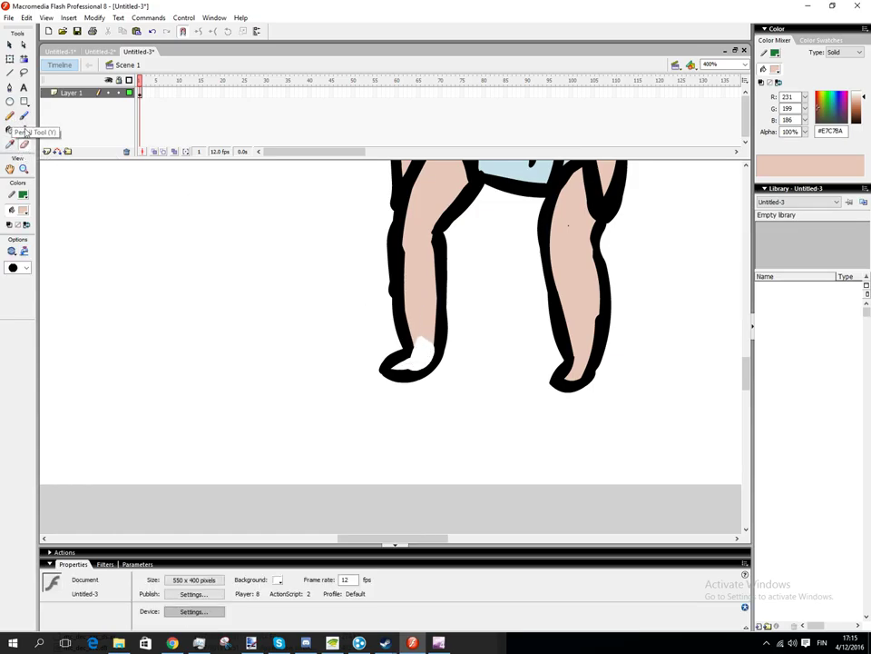
left_click(23, 115)
left_click(24, 130)
left_click(421, 356)
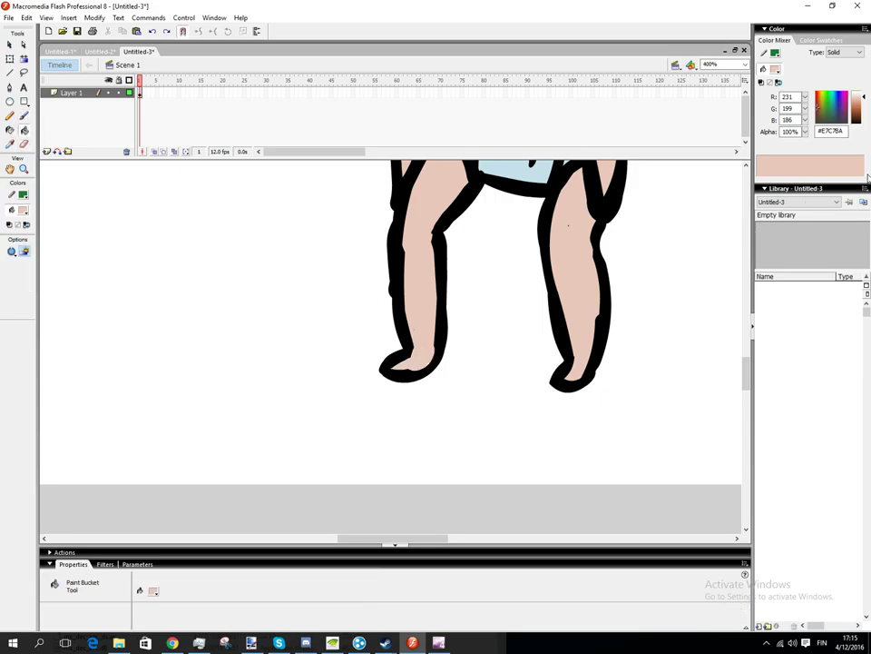
- Touch up that foot's outline with the black brush and erase the bump on the leg's outer edge
left_click(855, 122)
left_click(23, 115)
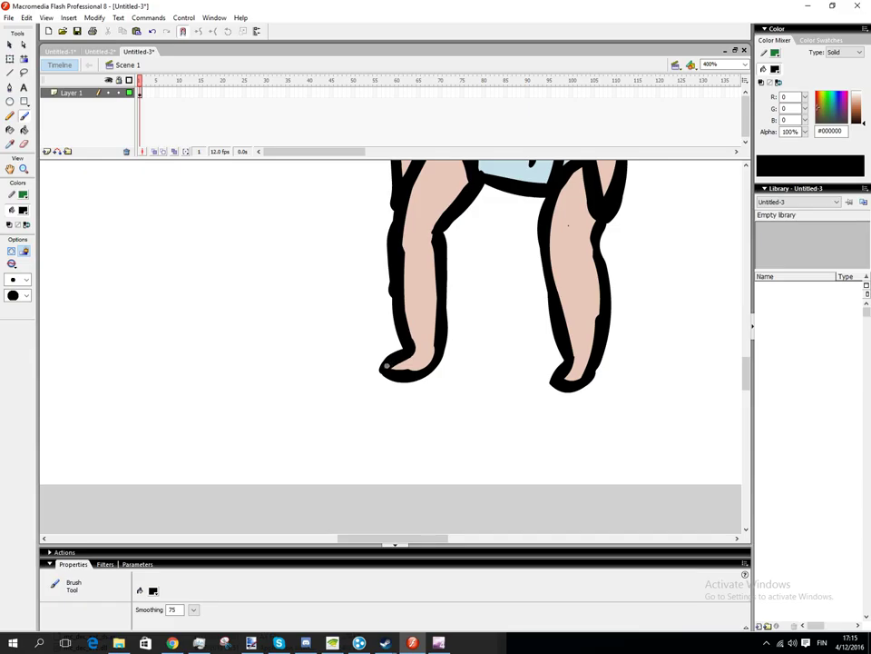
scroll(399, 354, "up", 2)
scroll(401, 392, "up", 1)
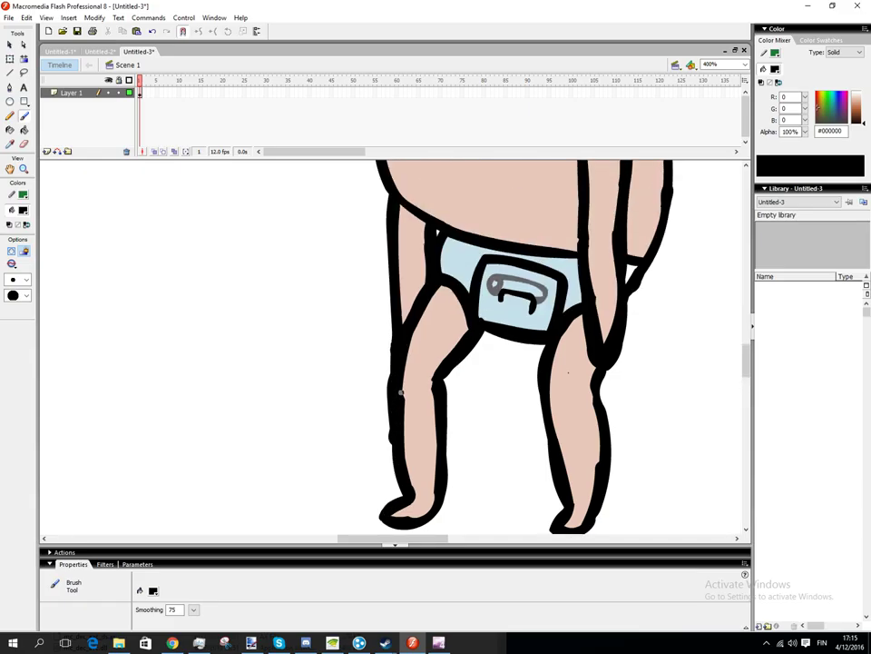
scroll(401, 392, "down", 1)
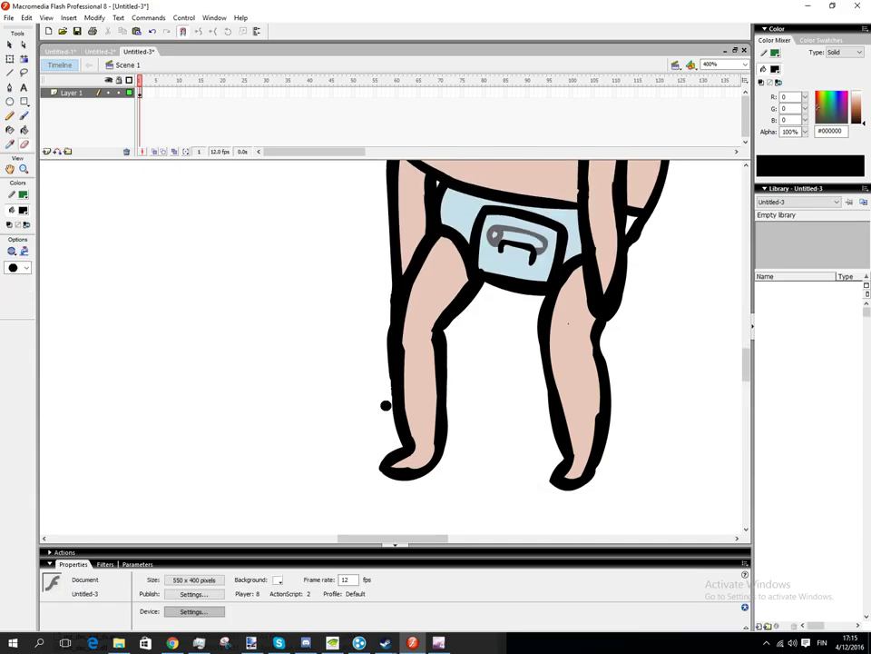
- Try to paint a black fold line curving across the lower belly above the briefs
scroll(396, 442, "up", 5)
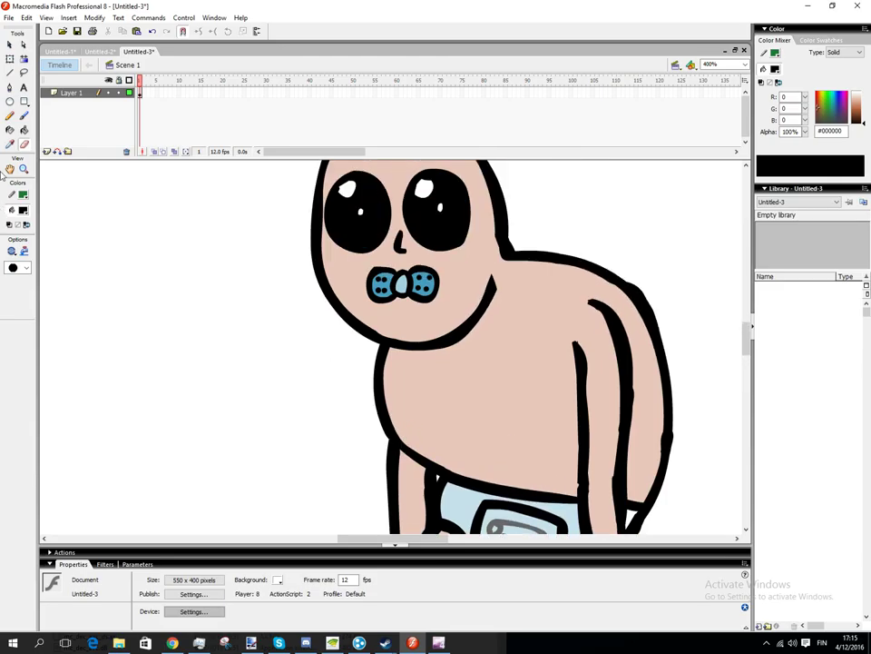
left_click(24, 115)
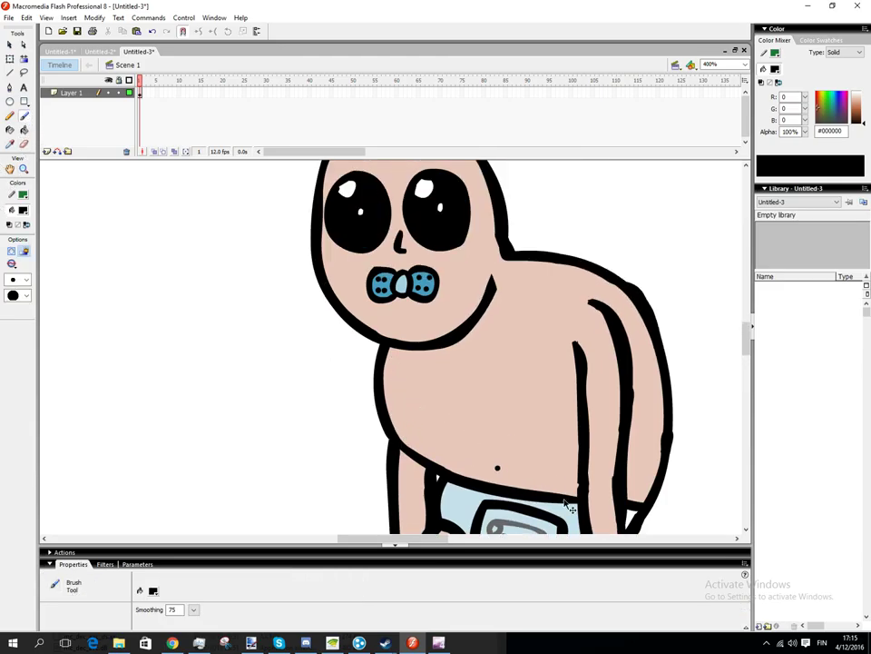
scroll(447, 473, "up", 2)
scroll(542, 490, "down", 4)
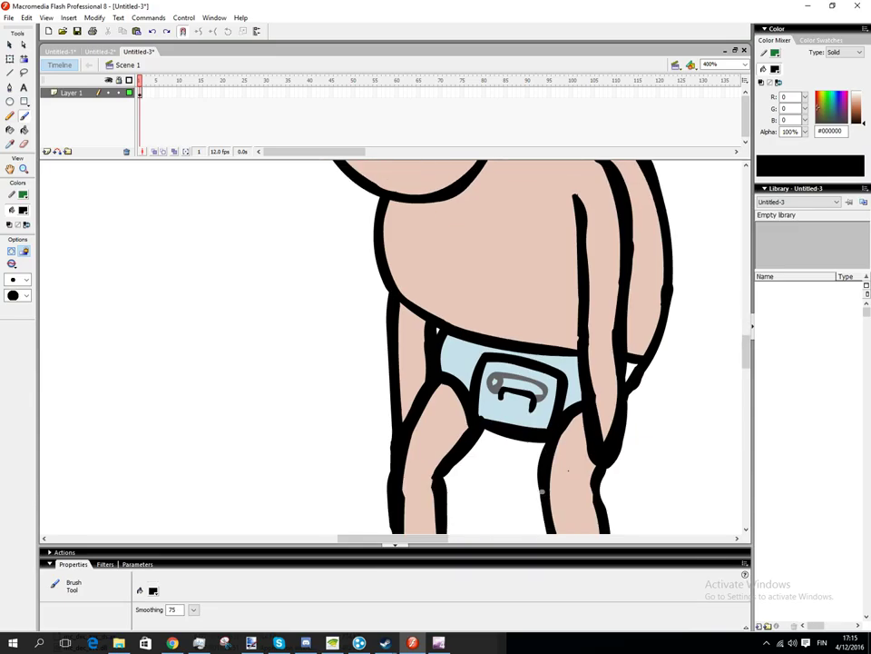
mouse_move(450, 329)
left_mouse_down()
mouse_move(525, 339)
mouse_move(569, 332)
left_mouse_up()
key("ctrl+z")
key("ctrl+z")
key("ctrl+z")
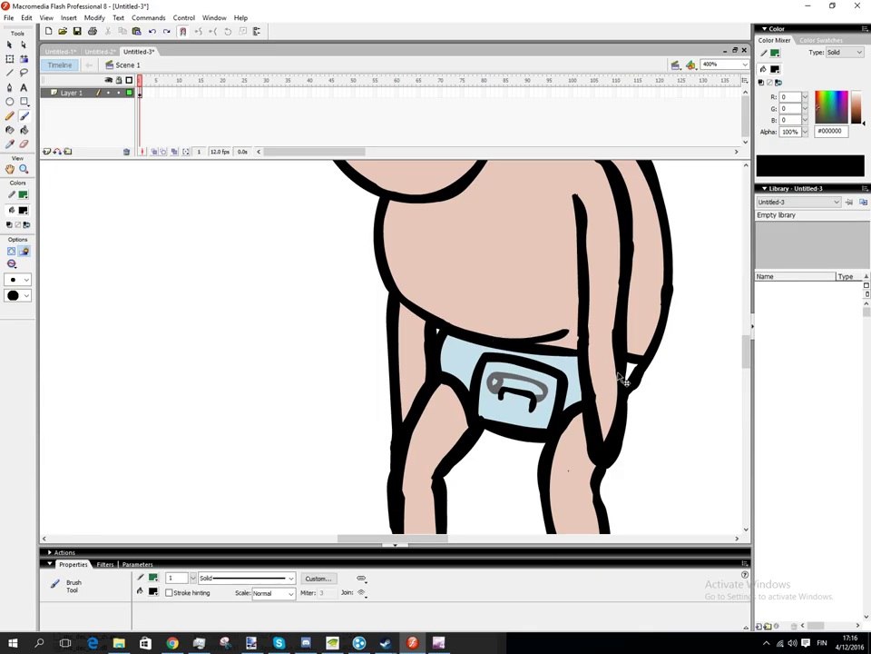
- Paint small black dots for two nipples on the chest and a navel above the briefs
scroll(635, 408, "up", 3)
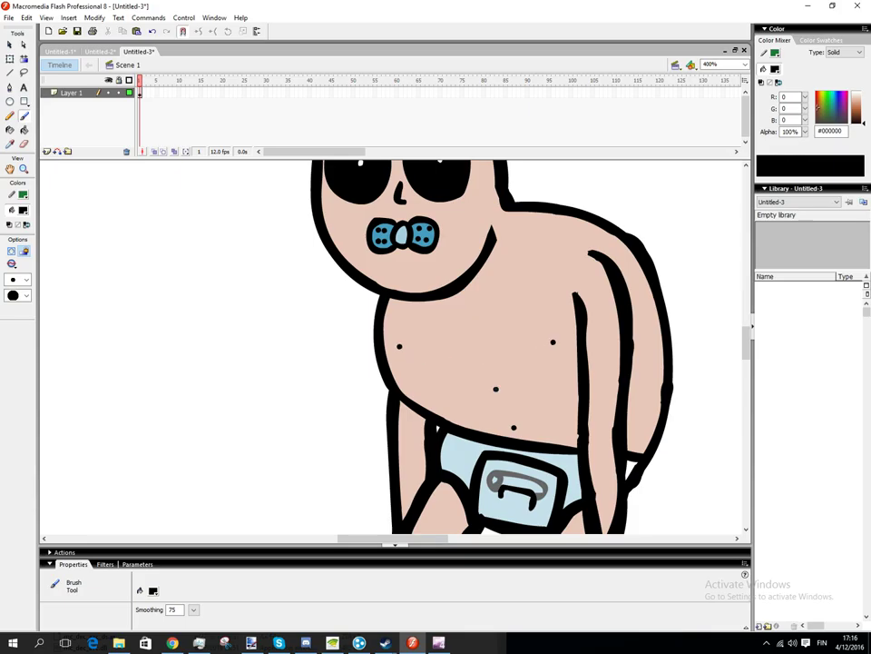
scroll(426, 318, "up", 2)
scroll(427, 318, "down", 2)
- Paint a hairline across the forehead and down the side of the face, plus a spiky hair outline around the head
scroll(427, 318, "up", 4)
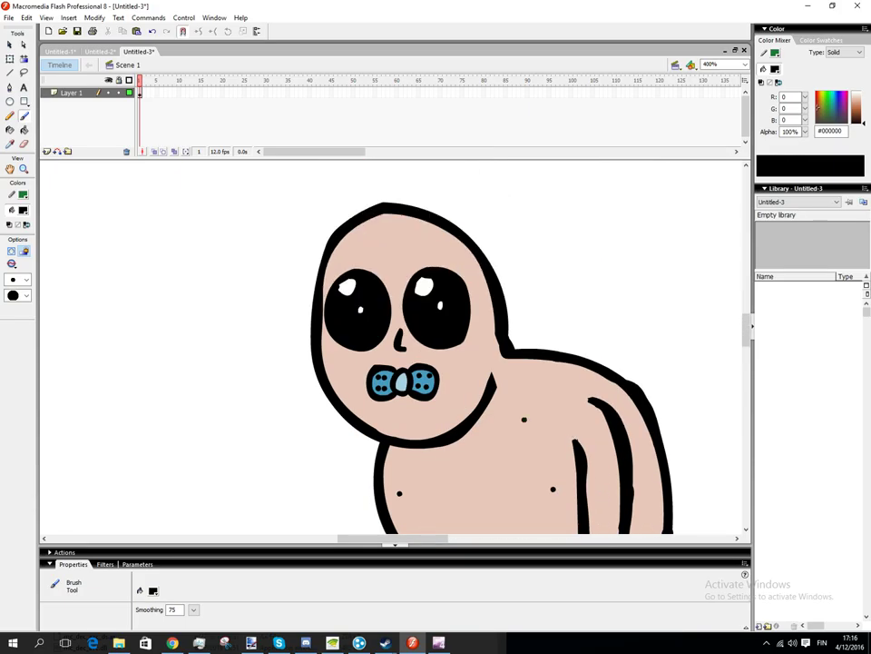
scroll(523, 418, "up", 2)
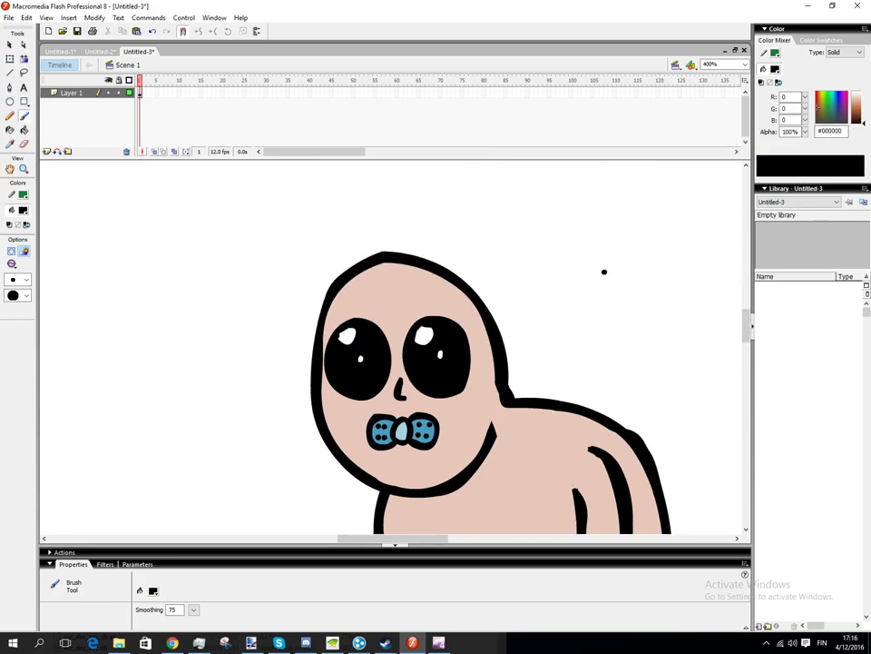
left_click(25, 280)
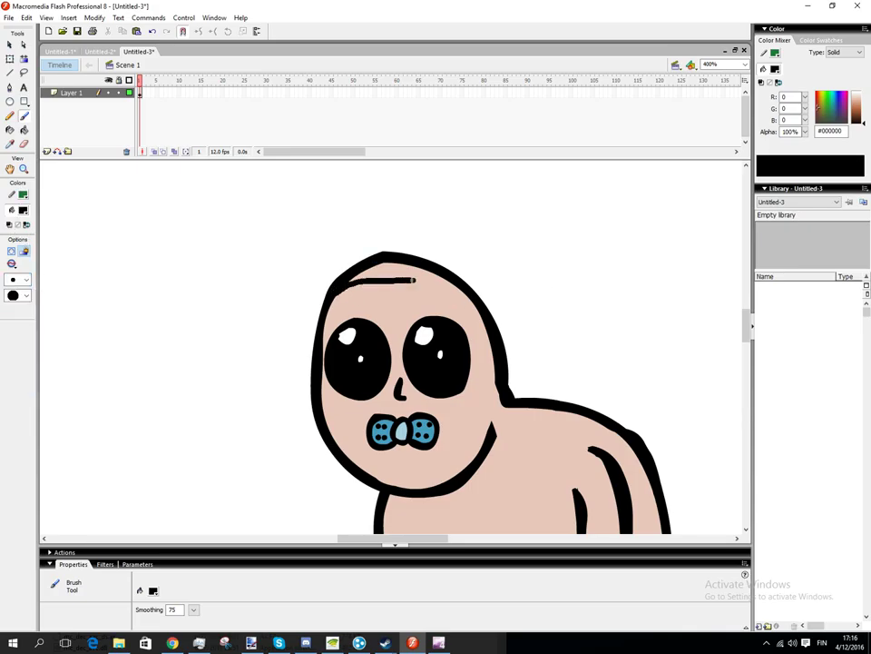
mouse_move(334, 292)
left_mouse_down()
mouse_move(477, 289)
mouse_move(483, 379)
mouse_move(467, 451)
mouse_move(440, 488)
left_mouse_up()
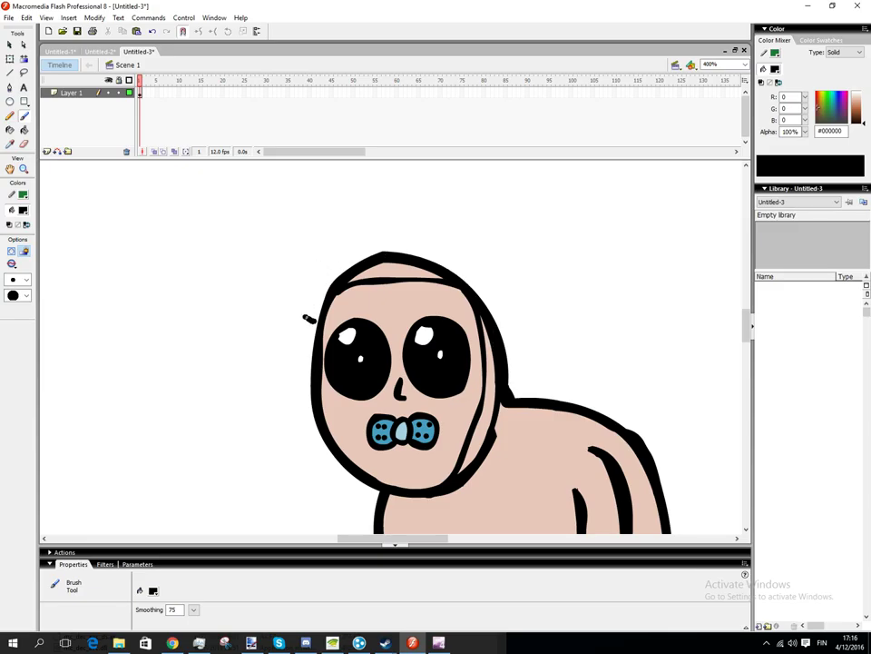
mouse_move(309, 317)
left_mouse_down()
mouse_move(306, 290)
mouse_move(283, 260)
mouse_move(319, 257)
mouse_move(311, 238)
mouse_move(325, 211)
mouse_move(353, 240)
mouse_move(373, 192)
mouse_move(420, 240)
mouse_move(460, 204)
mouse_move(477, 248)
mouse_move(516, 244)
mouse_move(505, 283)
mouse_move(518, 293)
mouse_move(498, 311)
left_mouse_up()
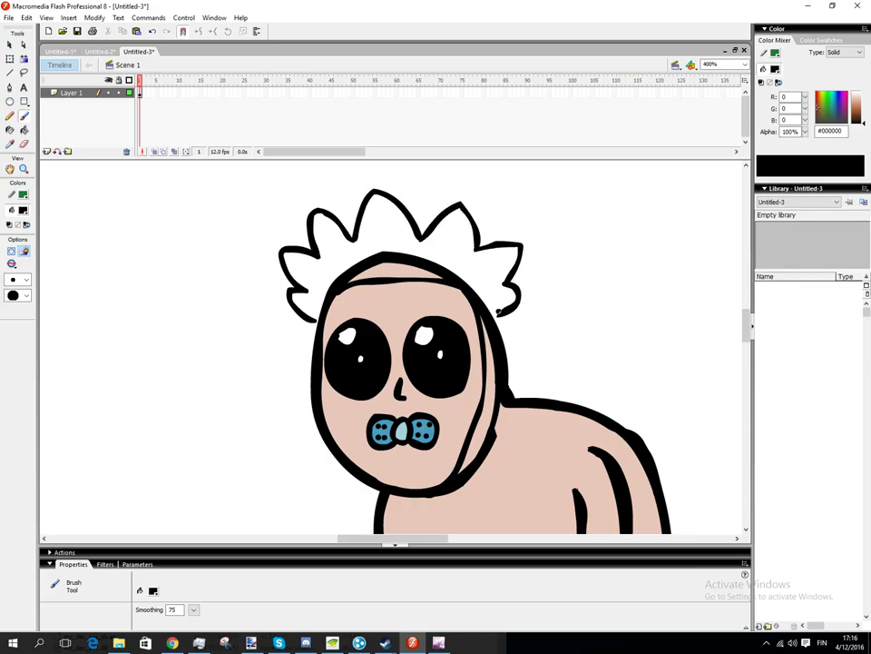
- Add short back strands between the hair spikes and paint the back of the hair down to the neck
left_click_drag(338, 221, 356, 223)
left_click_drag(407, 214, 445, 212)
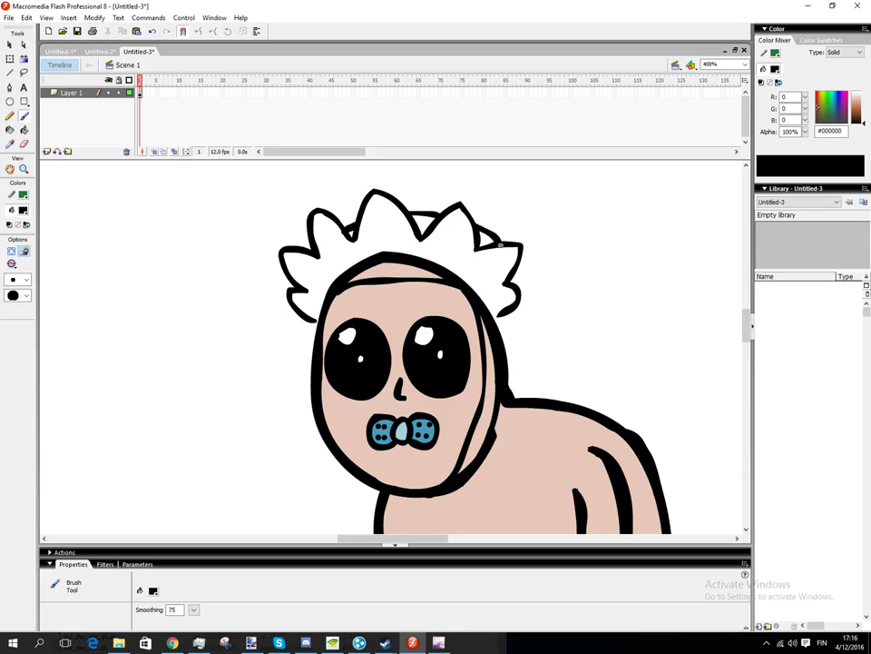
left_click_drag(516, 285, 491, 419)
- Erase parts of the old head outline where it runs through the hair
key("e")
left_click_drag(492, 363, 499, 337)
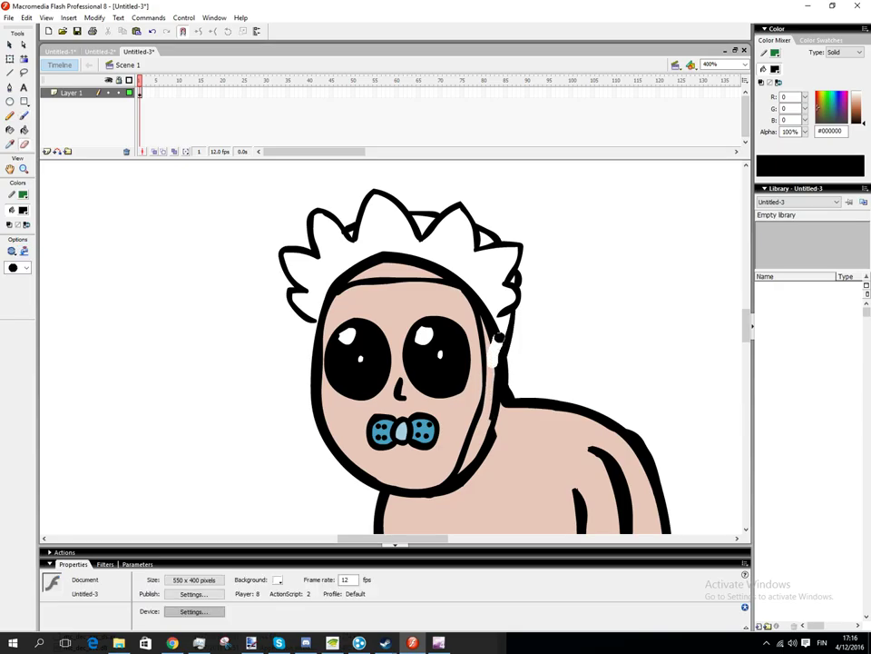
left_click_drag(358, 274, 321, 290)
mouse_move(422, 266)
left_mouse_down()
mouse_move(464, 276)
mouse_move(435, 272)
mouse_move(478, 280)
mouse_move(466, 275)
mouse_move(492, 348)
left_mouse_up()
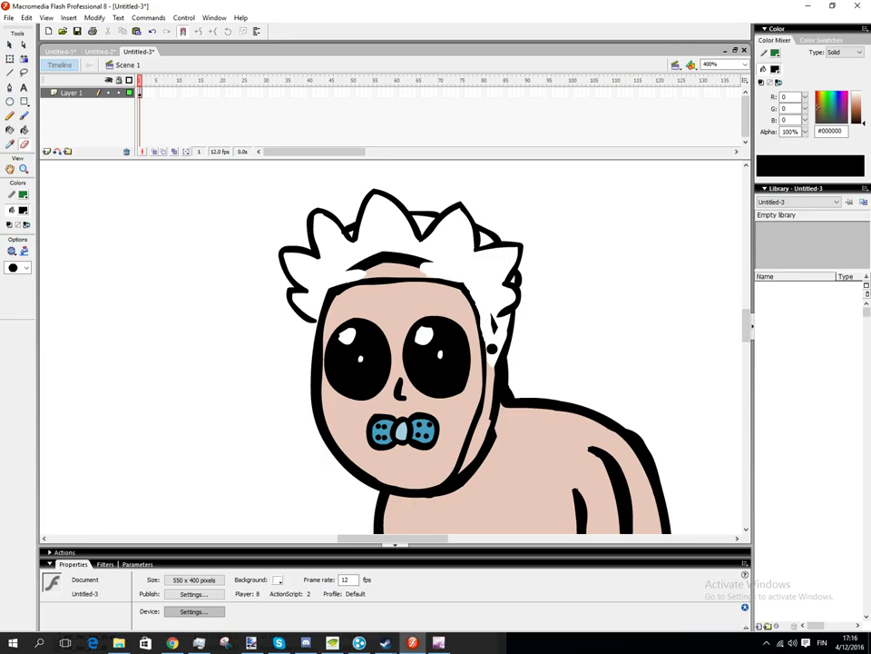
- Delete the leftover outline piece and the skin fills inside the hair above the forehead and beside the cheek
key("v")
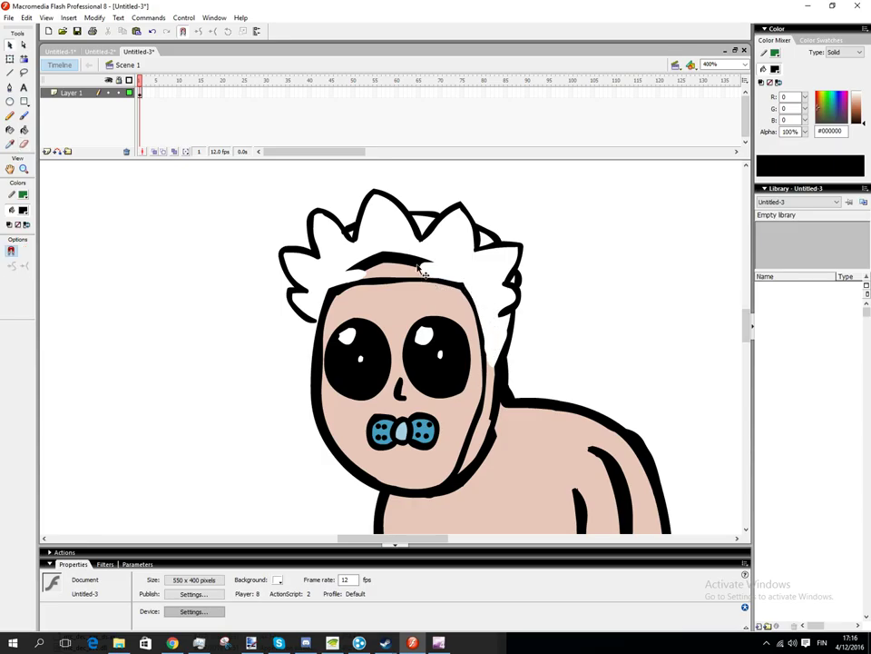
left_click(419, 267)
key("Delete")
left_click(389, 270)
key("Delete")
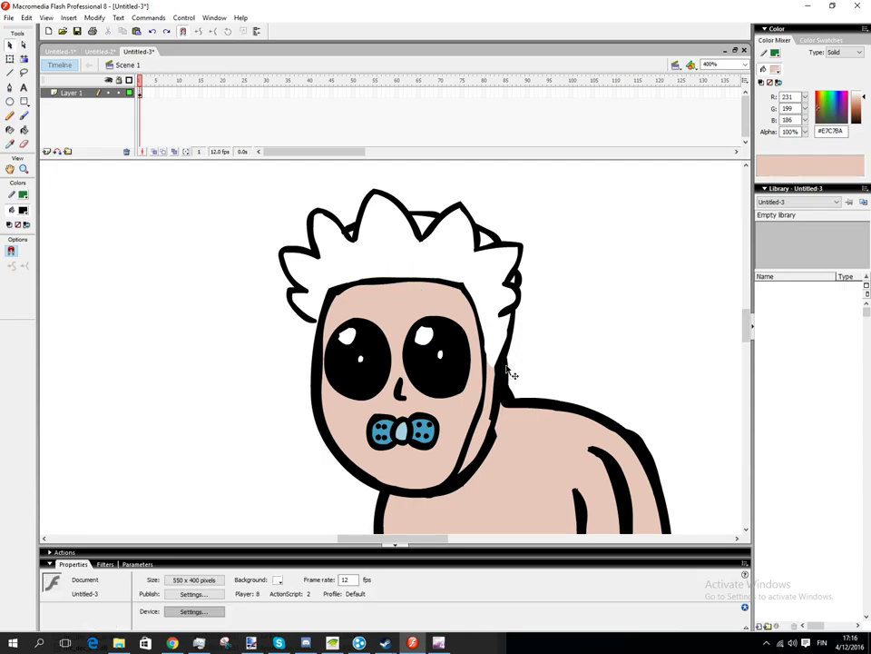
left_click(495, 374)
key("Delete")
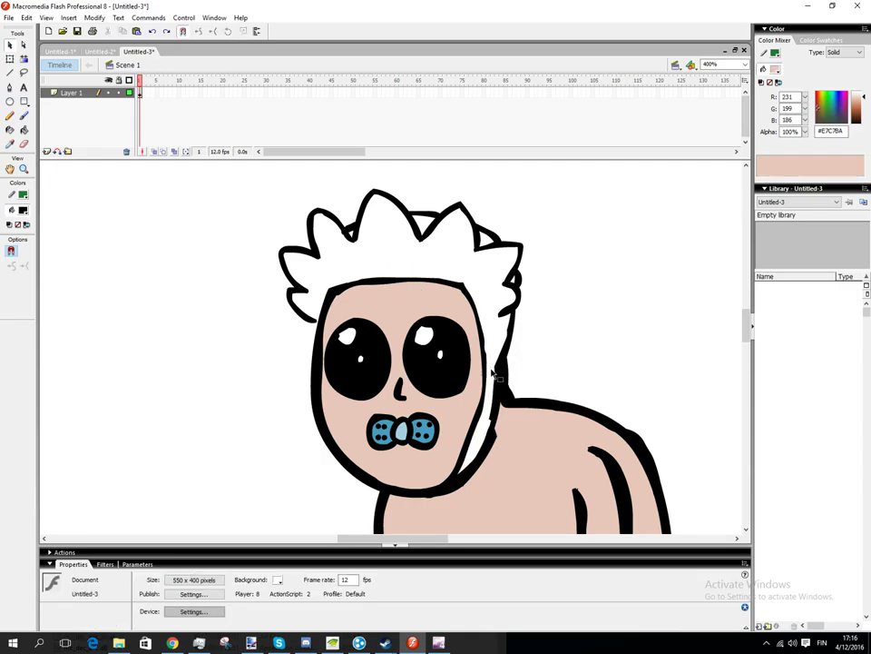
- Touch up the outline in black where the hair meets the side of the face
scroll(501, 392, "down", 2)
key("b")
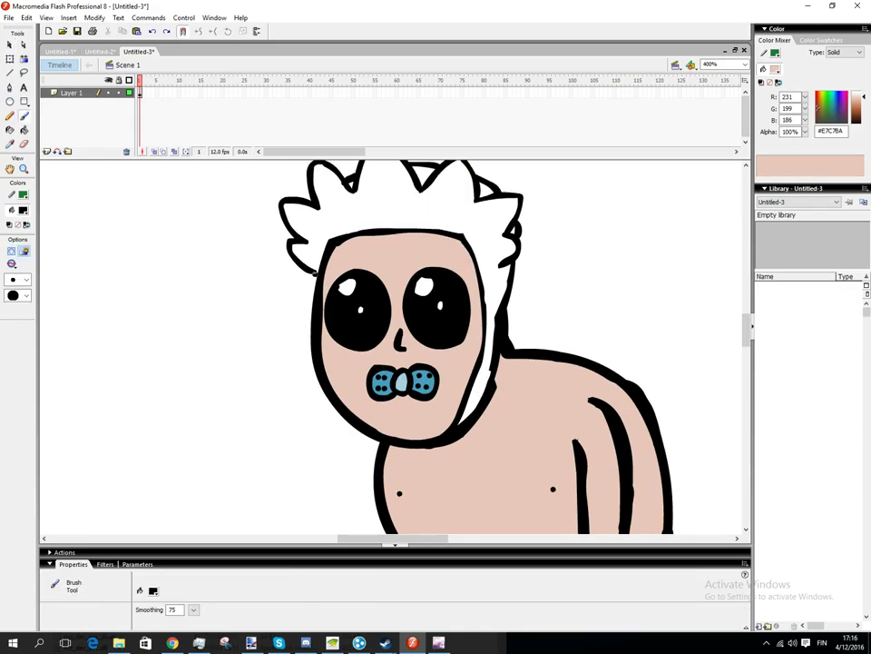
left_click(858, 120)
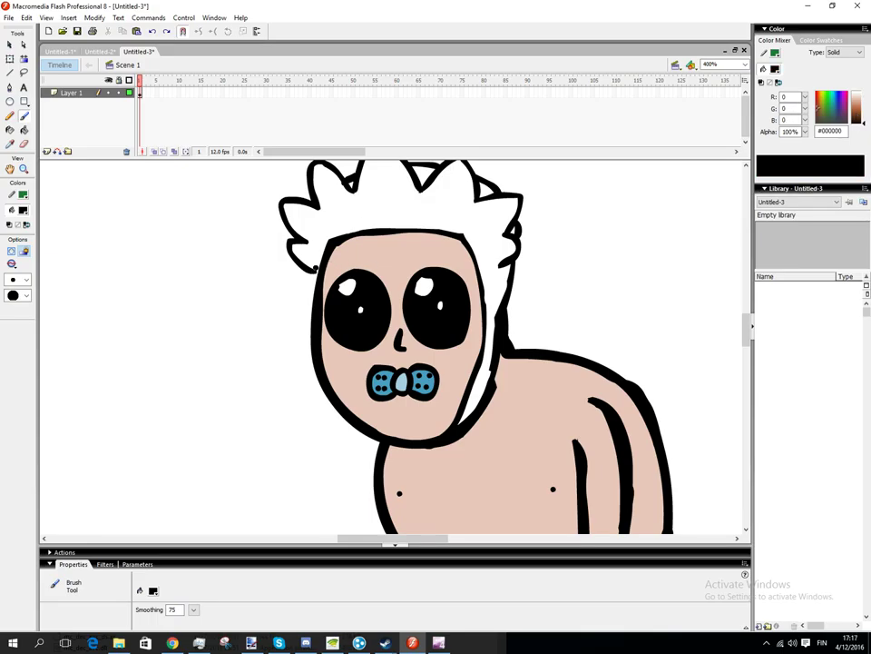
scroll(314, 279, "down", 2)
scroll(338, 376, "up", 6)
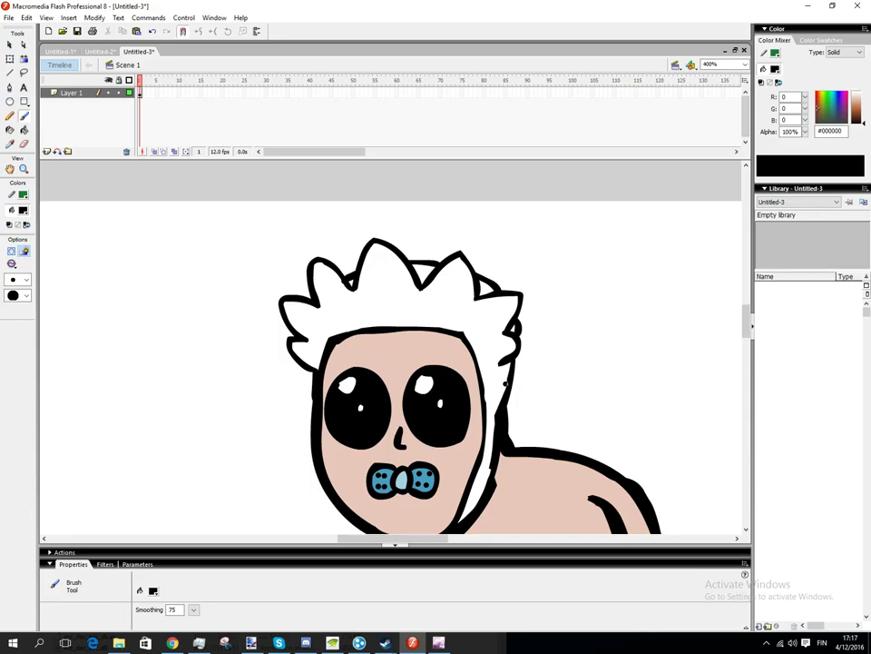
scroll(505, 383, "down", 5)
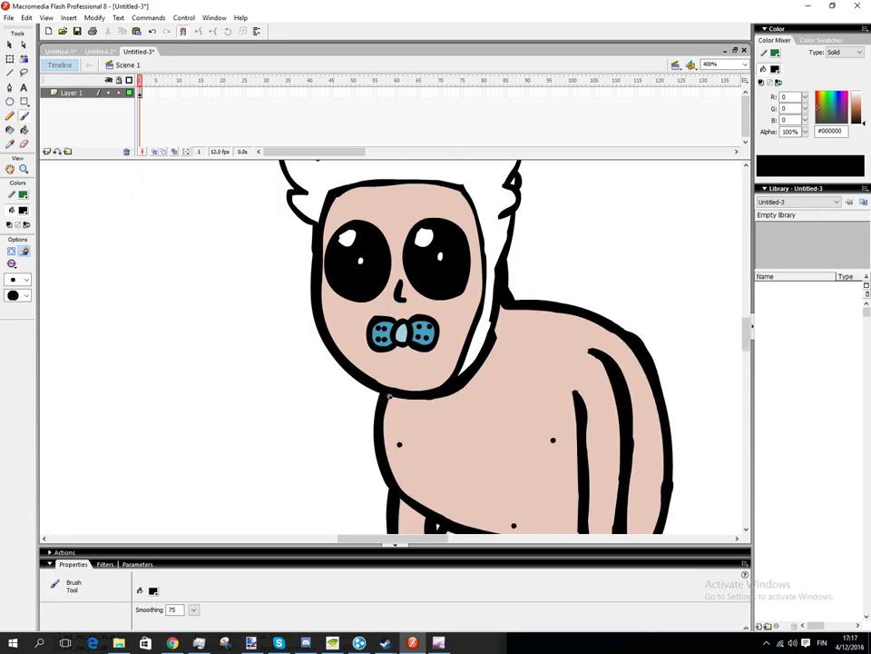
- Paint a small collar with two pointed flaps under the chin and undo the tie strip beneath it
mouse_move(372, 390)
left_mouse_down()
mouse_move(406, 420)
mouse_move(408, 398)
mouse_move(391, 413)
mouse_move(396, 428)
mouse_move(397, 413)
mouse_move(387, 445)
left_mouse_up()
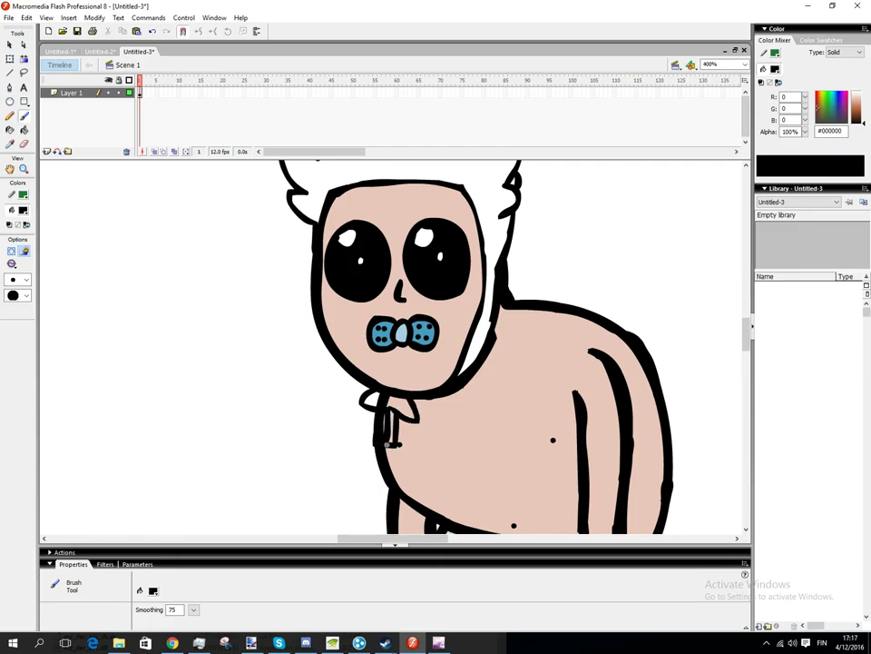
key("ctrl+z")
key("ctrl+z")
- Try to erase the body outline directly below the collar
key("e")
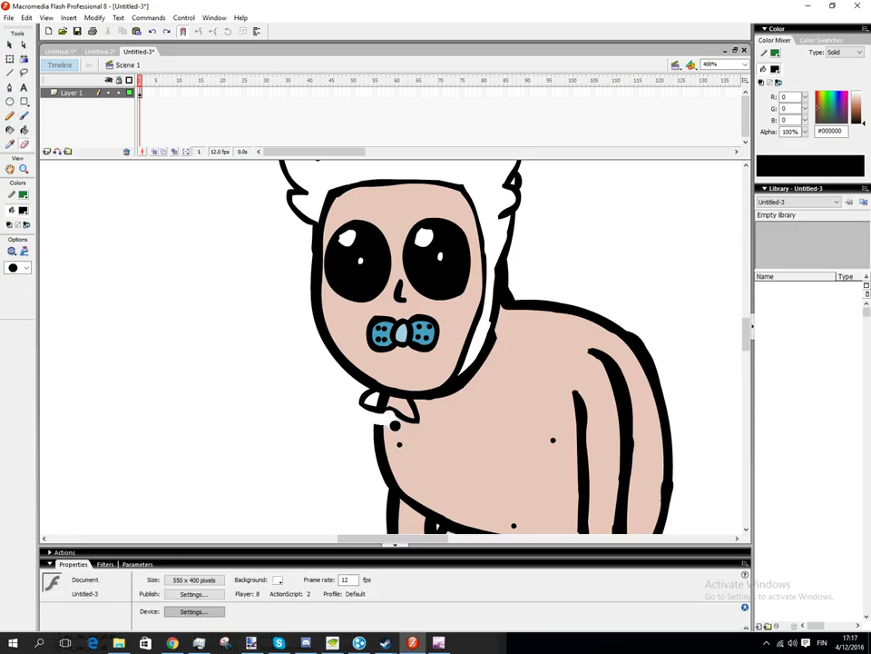
left_click_drag(393, 430, 392, 429)
key("ctrl+z")
key("ctrl+z")
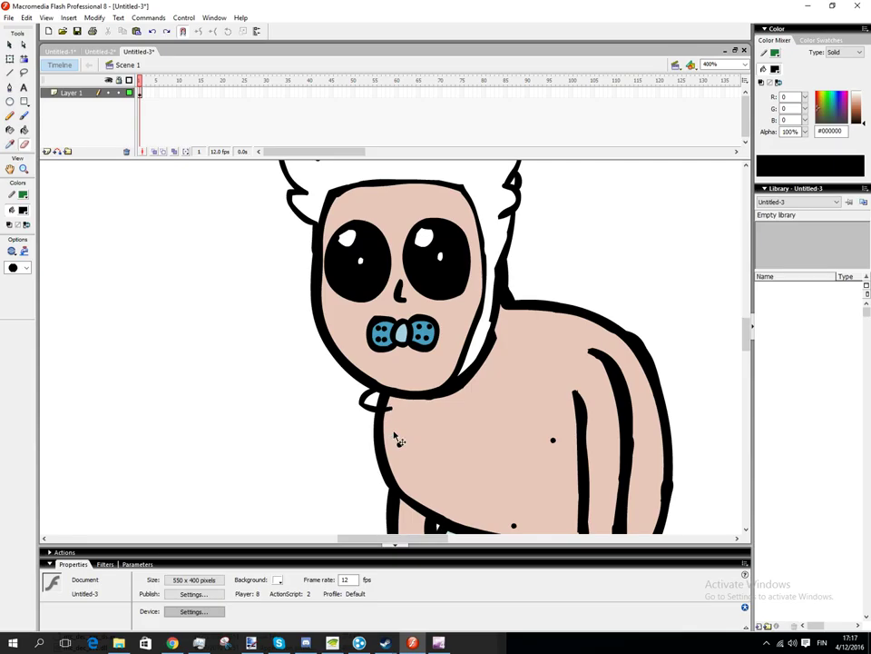
- Redo the collar's second flap and erase the body outline running through the collar
key("ctrl+y")
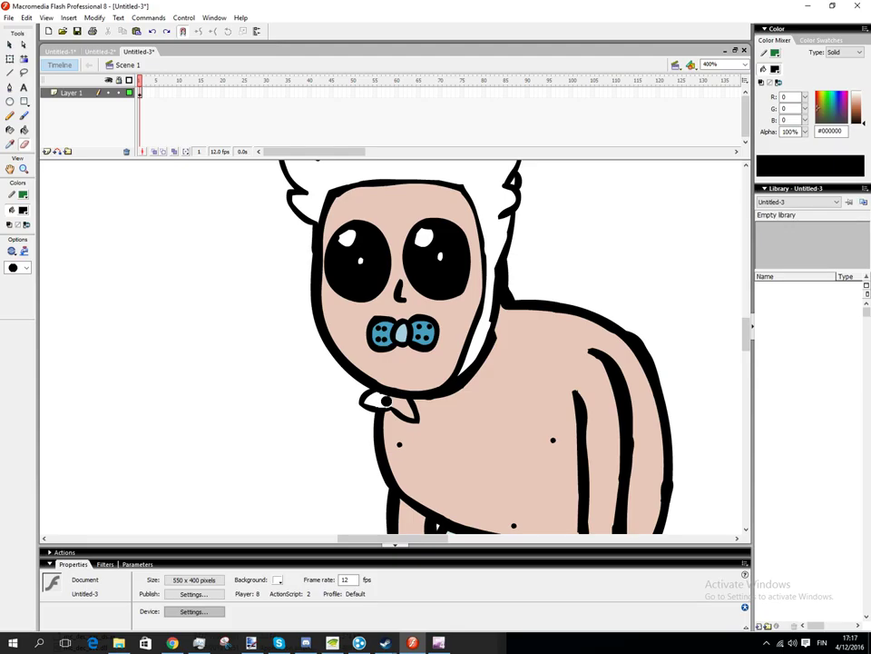
key("v")
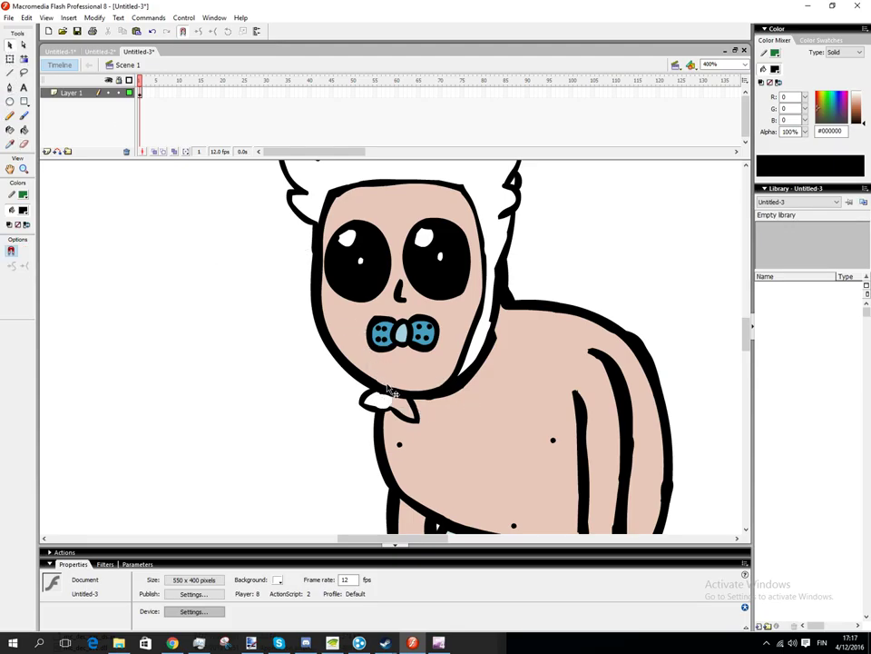
- Clear the skin fill inside the collar flap and fill the hair and collar with light blue #A7CFE0
left_click(400, 409)
key("Delete")
scroll(409, 411, "up", 2)
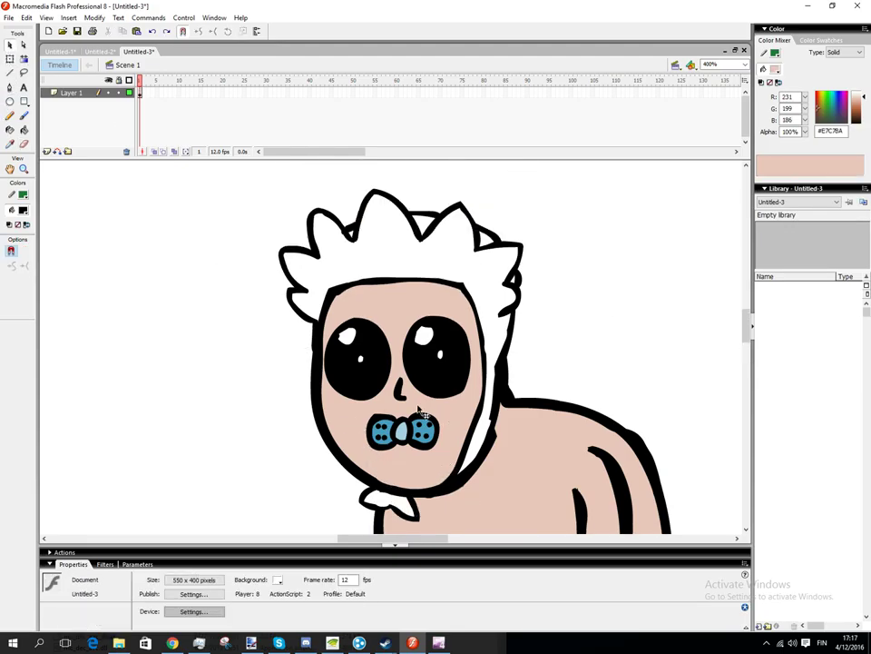
key("k")
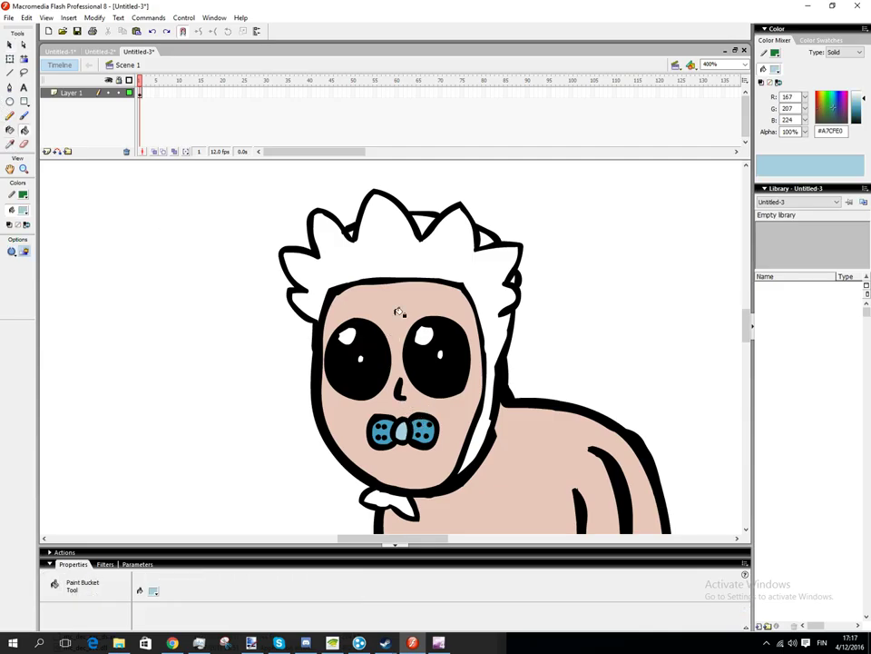
left_click(421, 245)
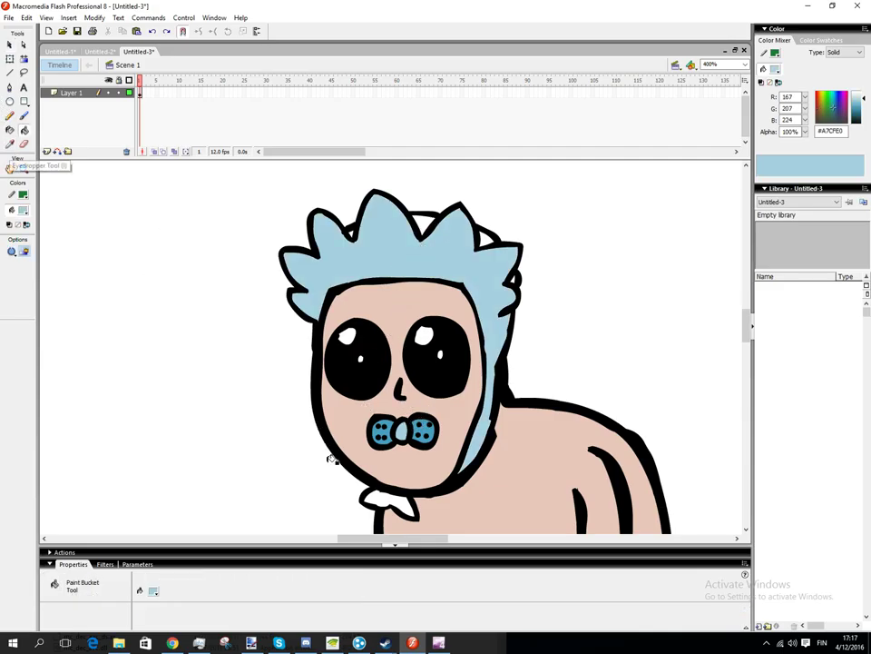
- Sample the bow's darker blue #489CBF and fill the white gaps behind the hair spikes with it
left_click(9, 169)
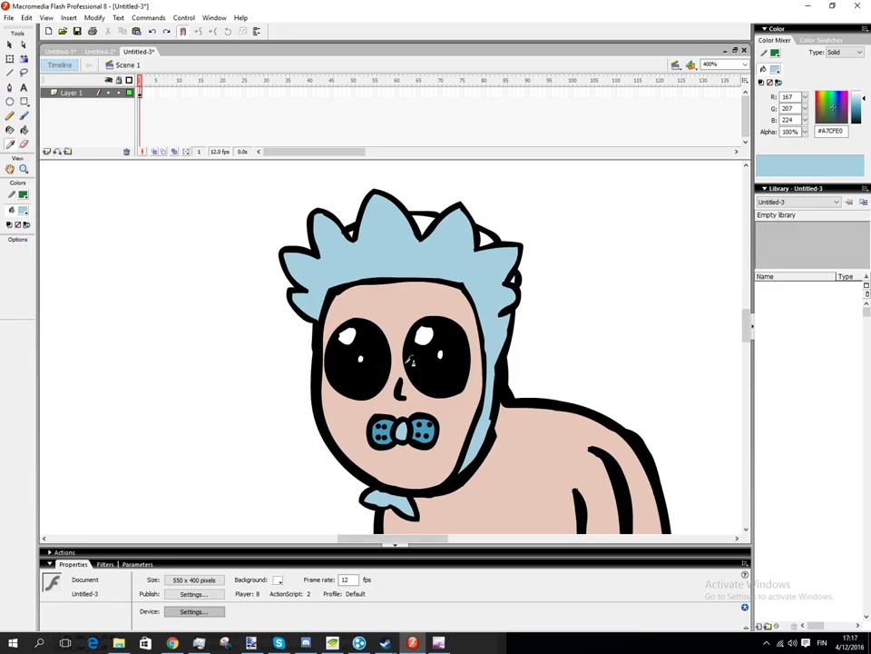
left_click(425, 428)
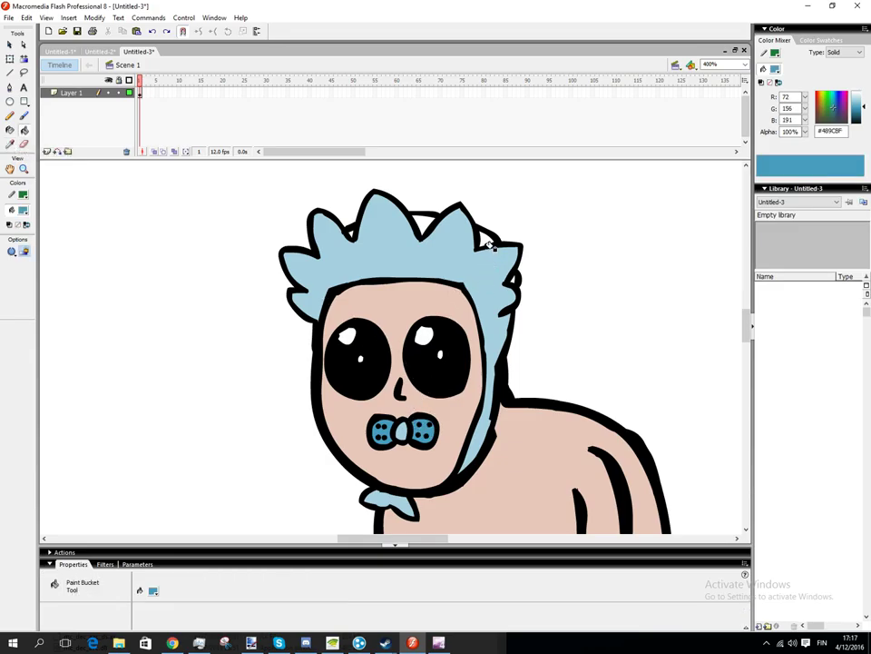
left_click(485, 239)
left_click(432, 225)
- Paint a darker blue #489CBF shadow along the outer edge of the hair beside the face
left_click(24, 116)
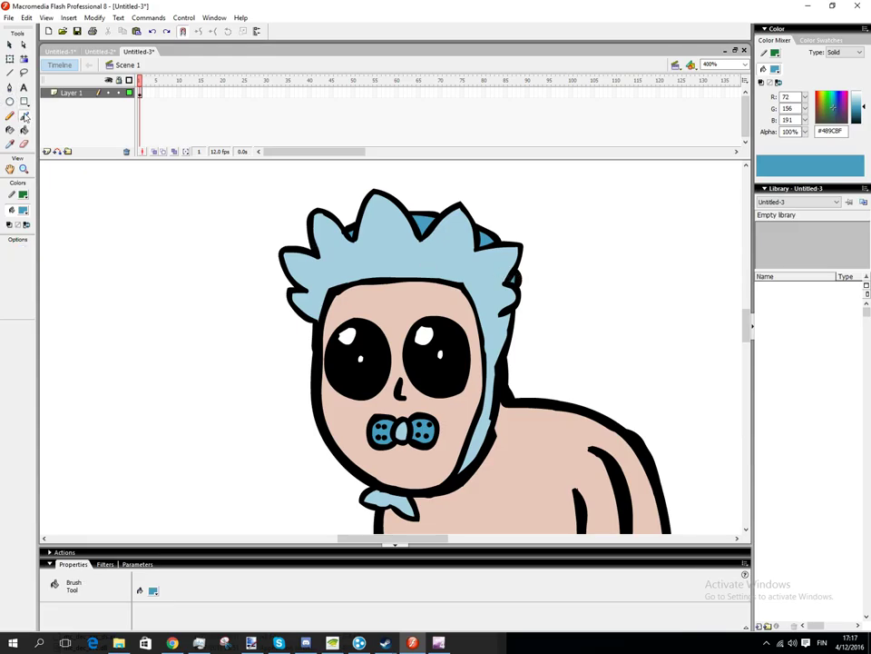
left_click(12, 266)
left_click(57, 343)
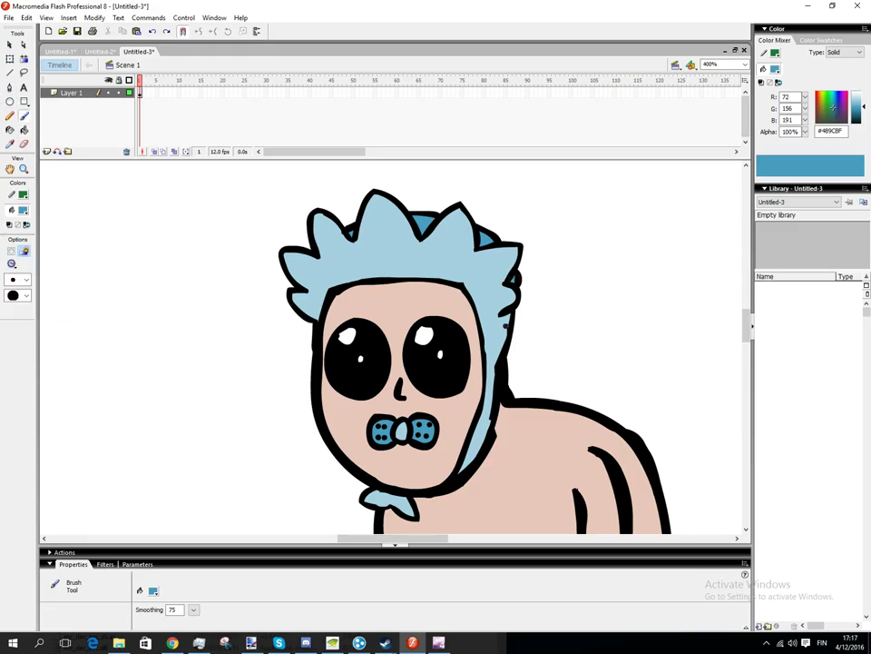
left_click_drag(501, 327, 497, 364)
left_click(24, 131)
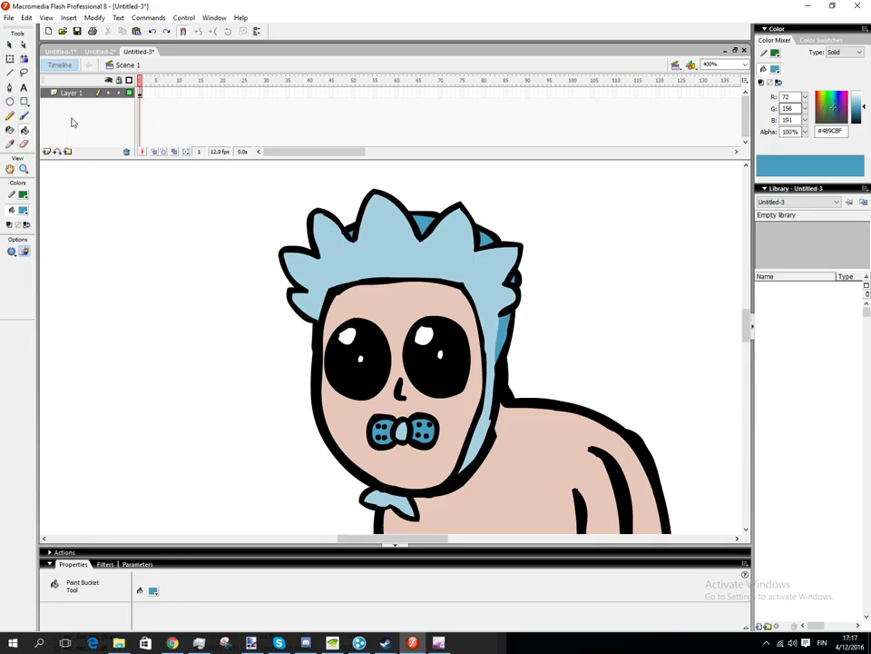
- Mix the yellow #E1CF2F and paint a small dot with it on each hair spike
left_click(10, 143)
left_click(402, 265)
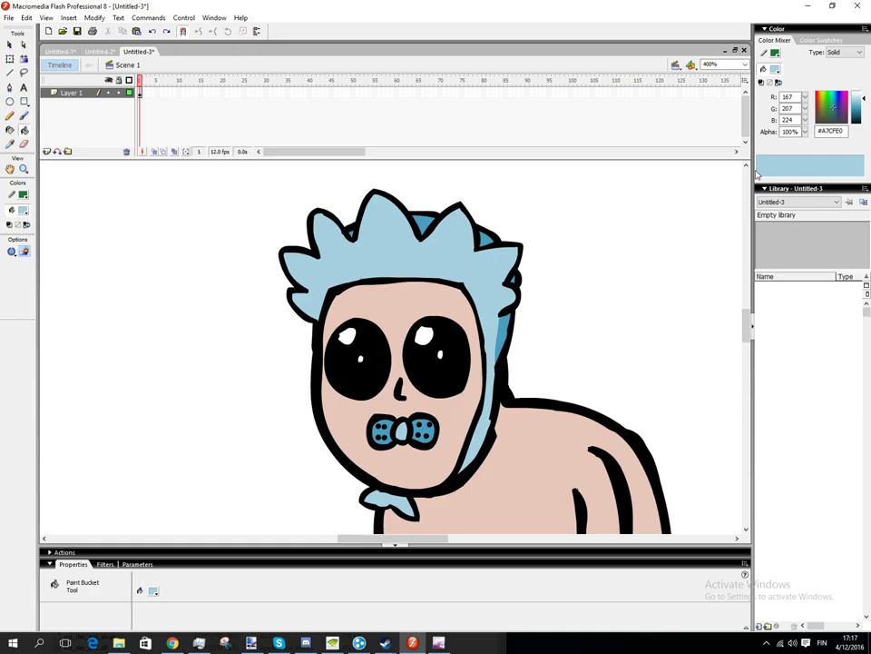
left_click(823, 97)
left_click_drag(860, 98, 861, 106)
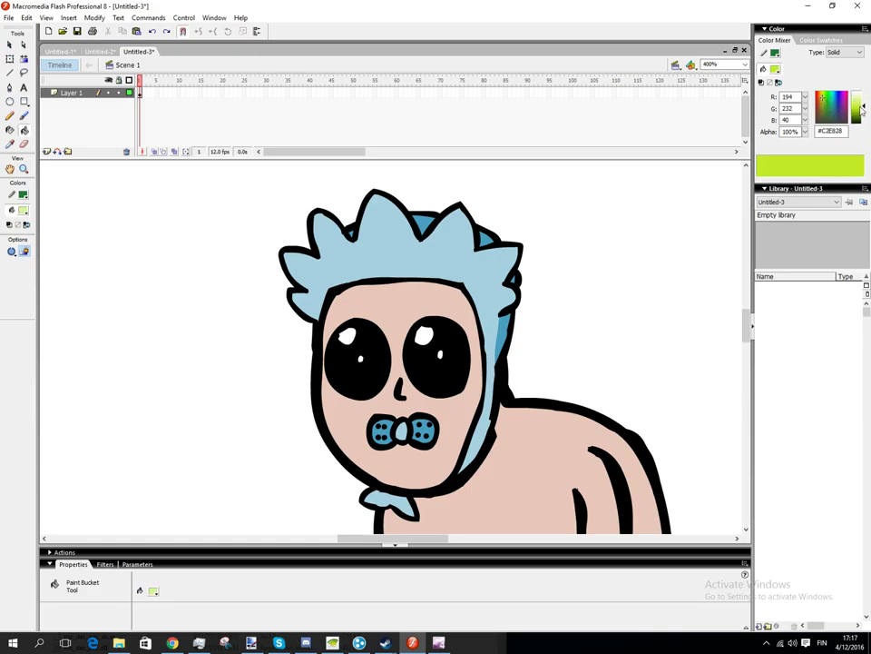
left_click(820, 98)
left_click(23, 115)
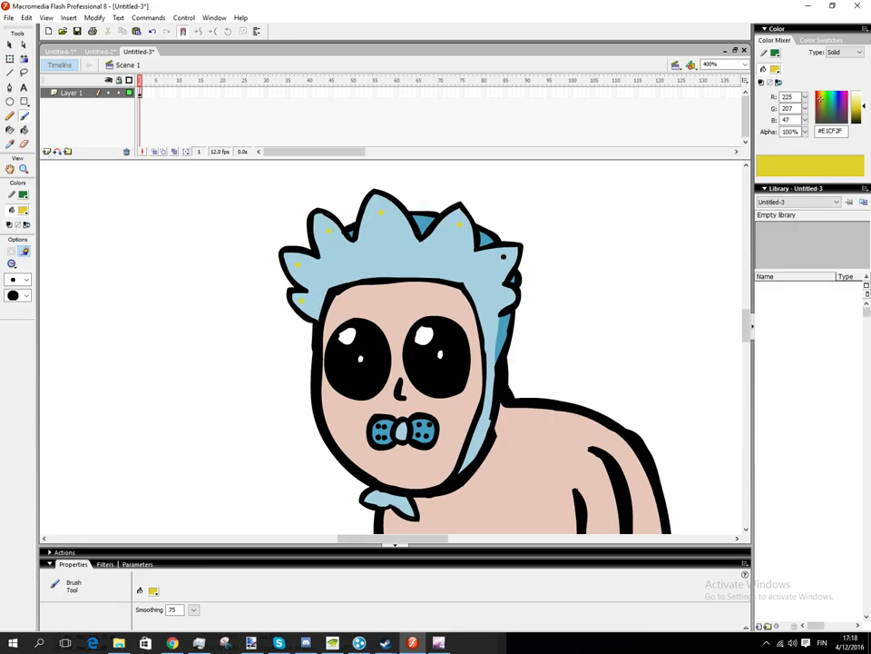
- Darken the sampled skin colour to #D19A83, outline a shadow on the far arm beneath the chest and fill it
scroll(571, 310, "down", 10)
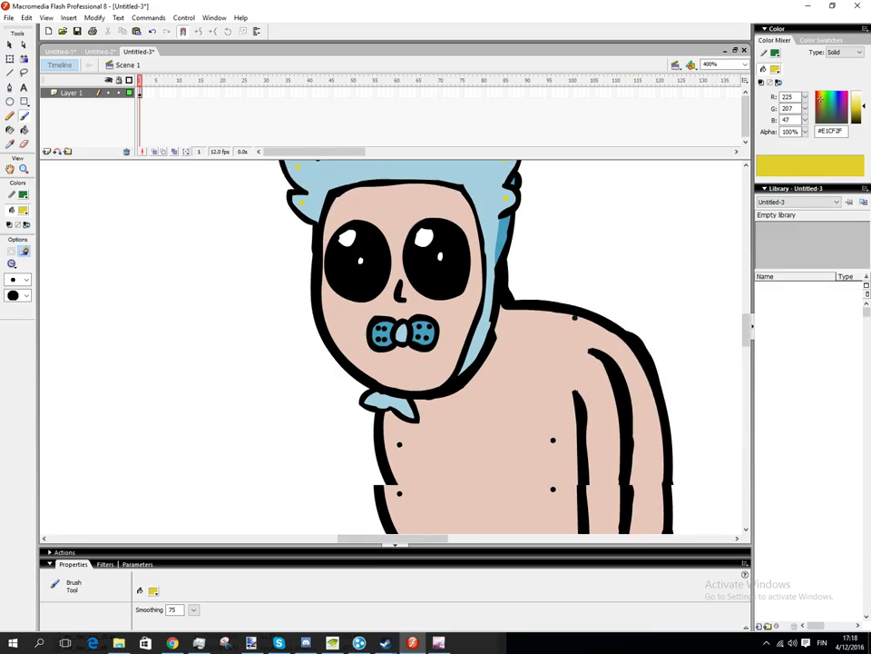
scroll(571, 311, "up", 3)
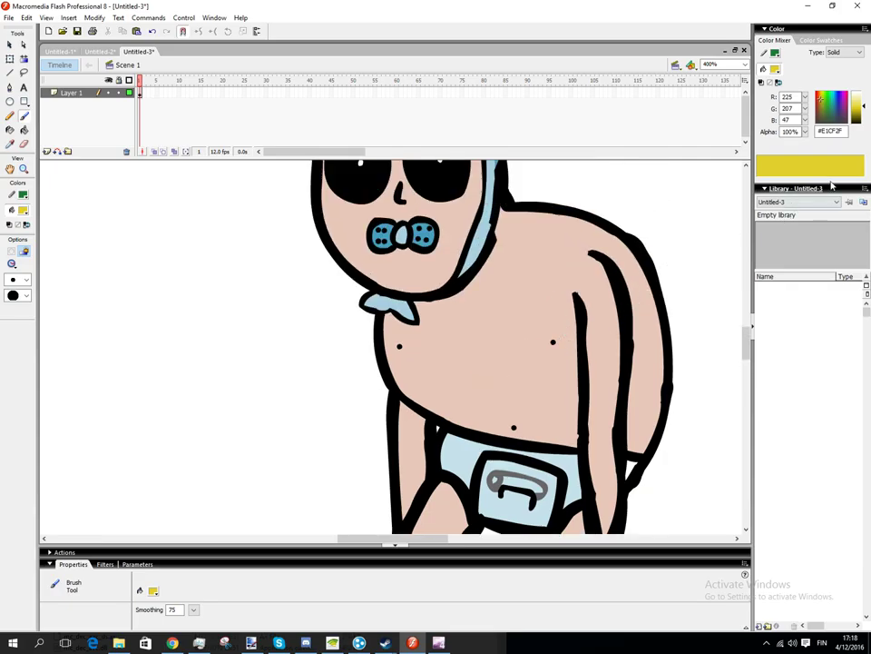
left_click(10, 143)
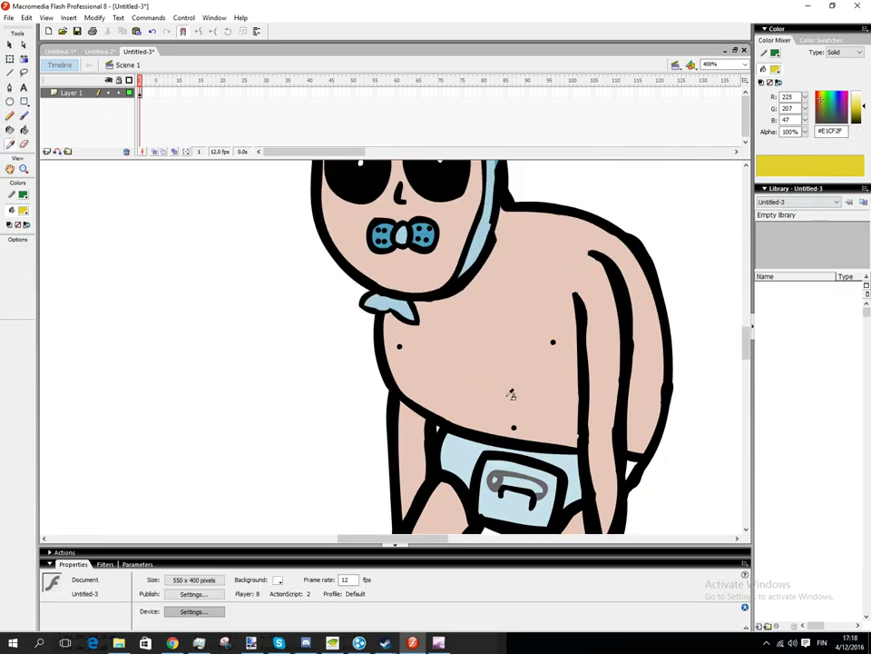
left_click(621, 304)
left_click(859, 108)
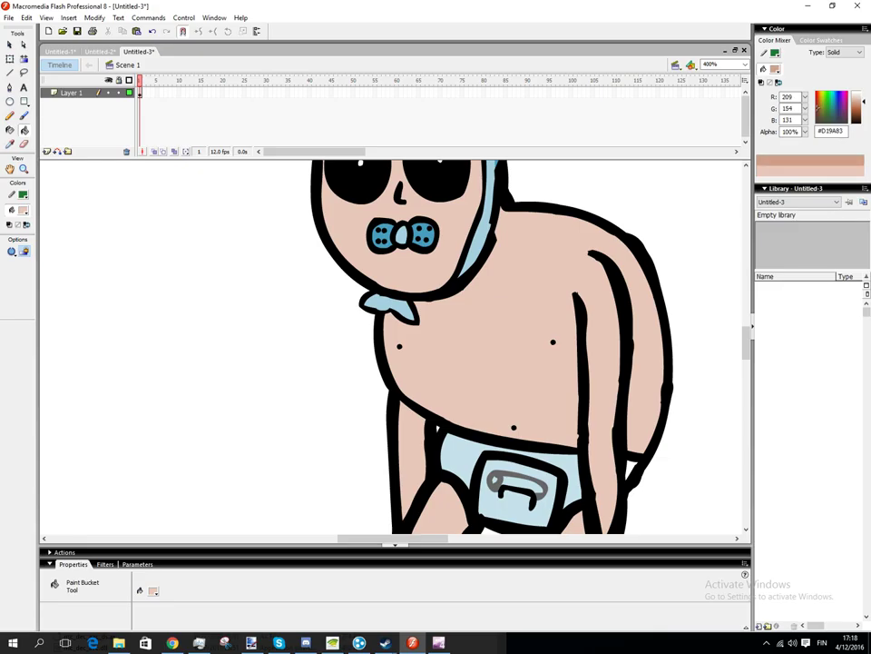
left_click(24, 116)
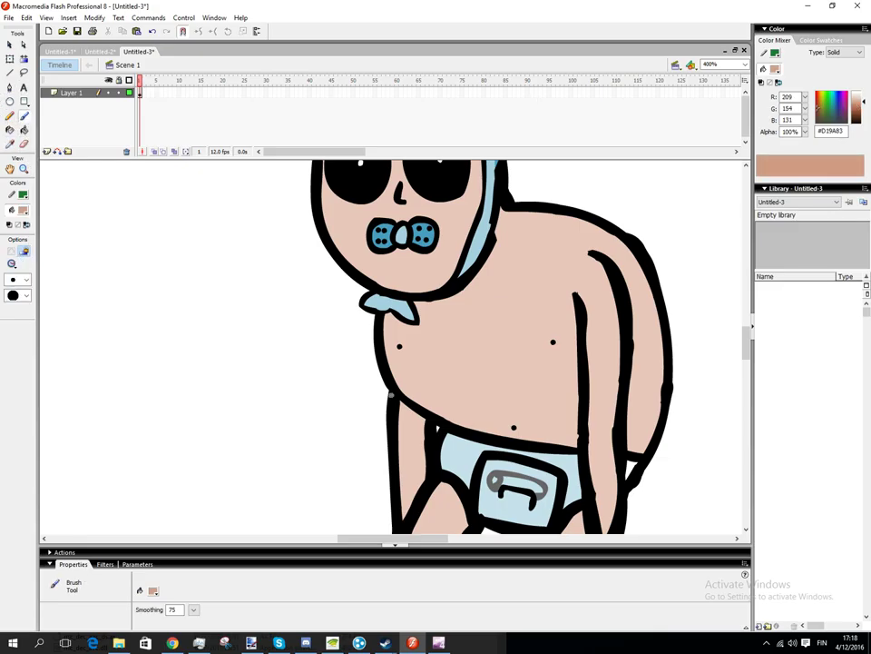
mouse_move(410, 429)
left_mouse_down()
mouse_move(394, 419)
mouse_move(412, 450)
mouse_move(412, 475)
mouse_move(393, 504)
left_mouse_up()
scroll(397, 505, "down", 3)
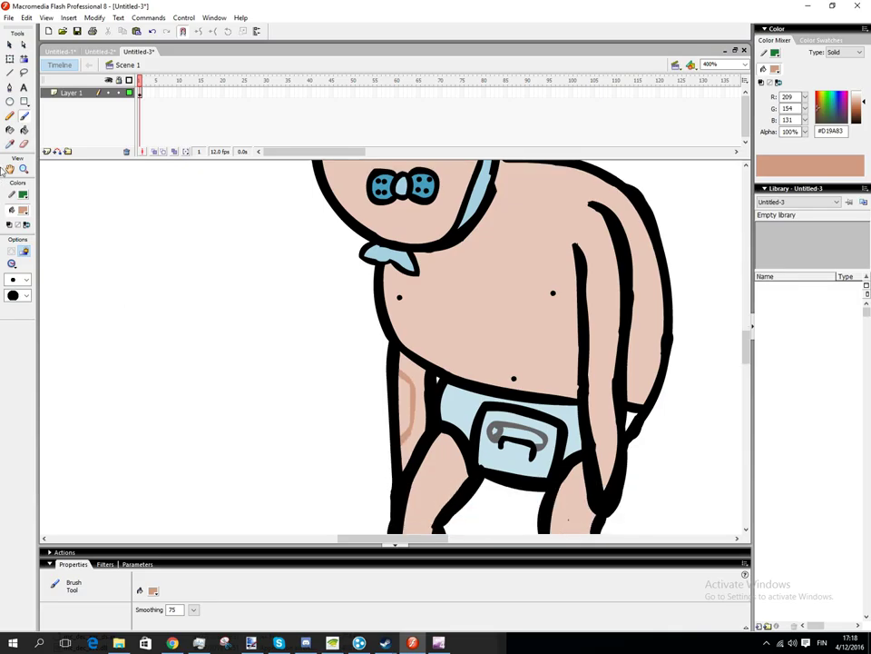
left_click(24, 130)
left_click(417, 369)
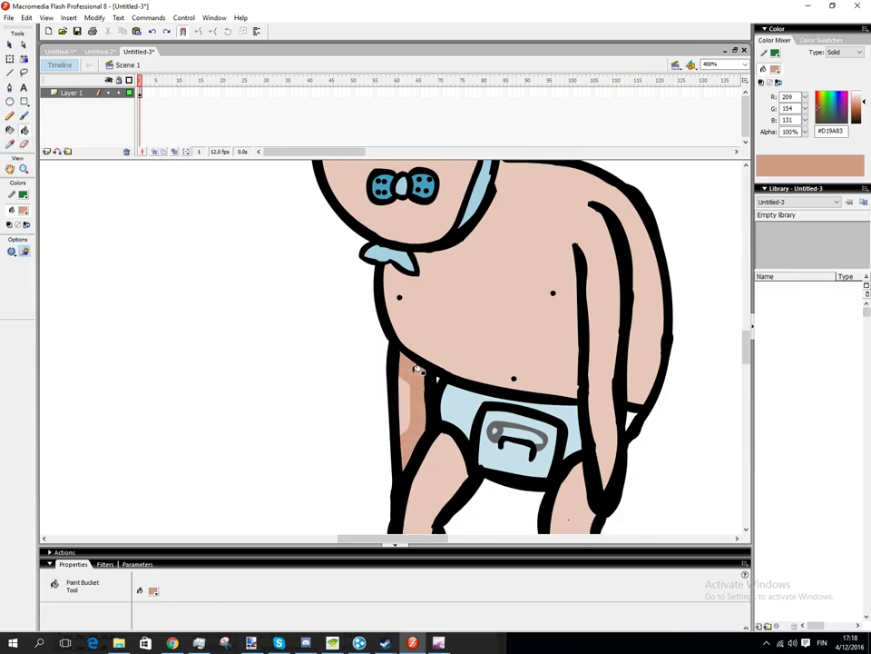
- Try darker skin-tone crease lines under the two chest dots and undo both strokes
left_click(23, 115)
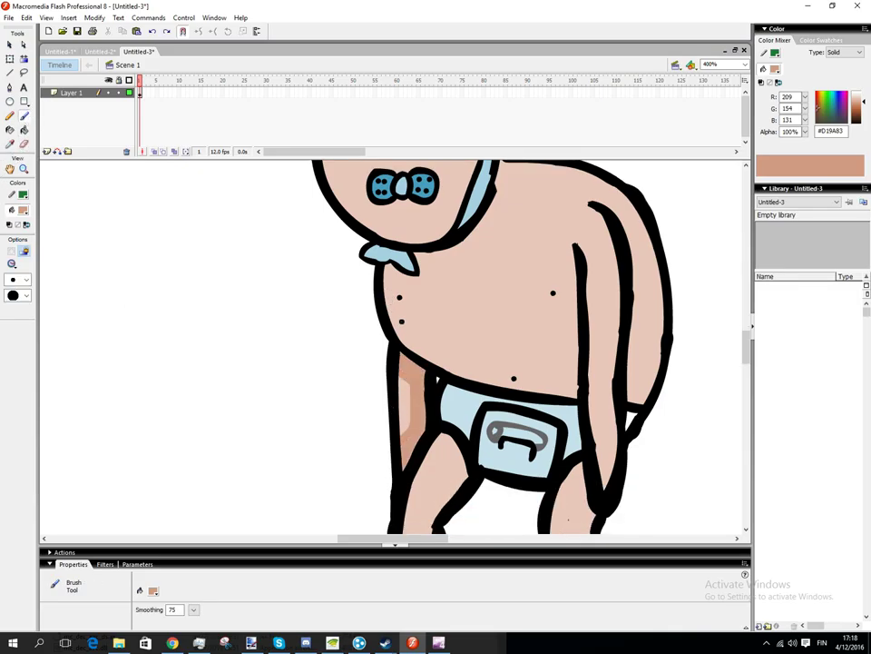
left_click_drag(393, 320, 443, 316)
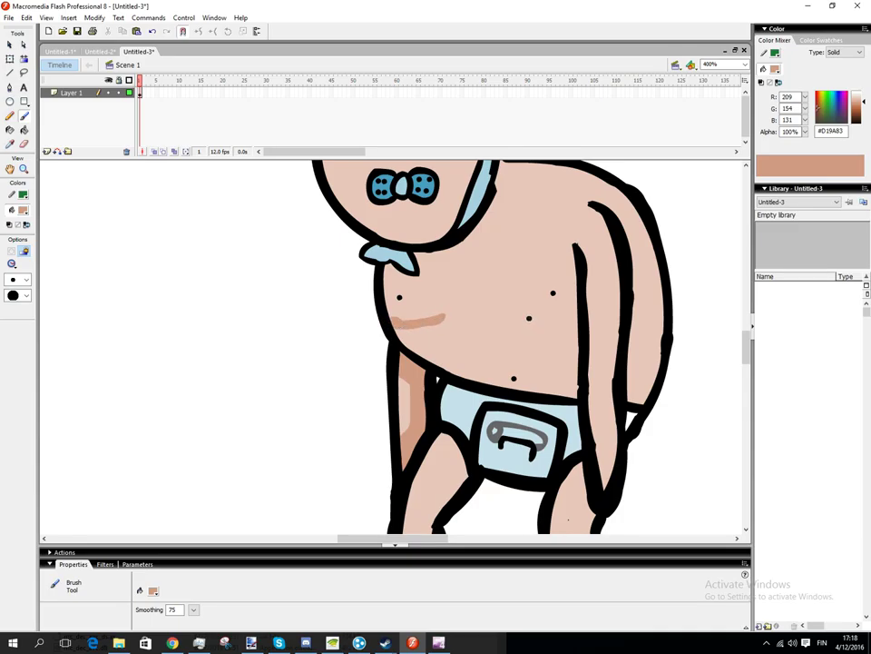
left_click_drag(530, 317, 579, 323)
scroll(456, 365, "up", 4)
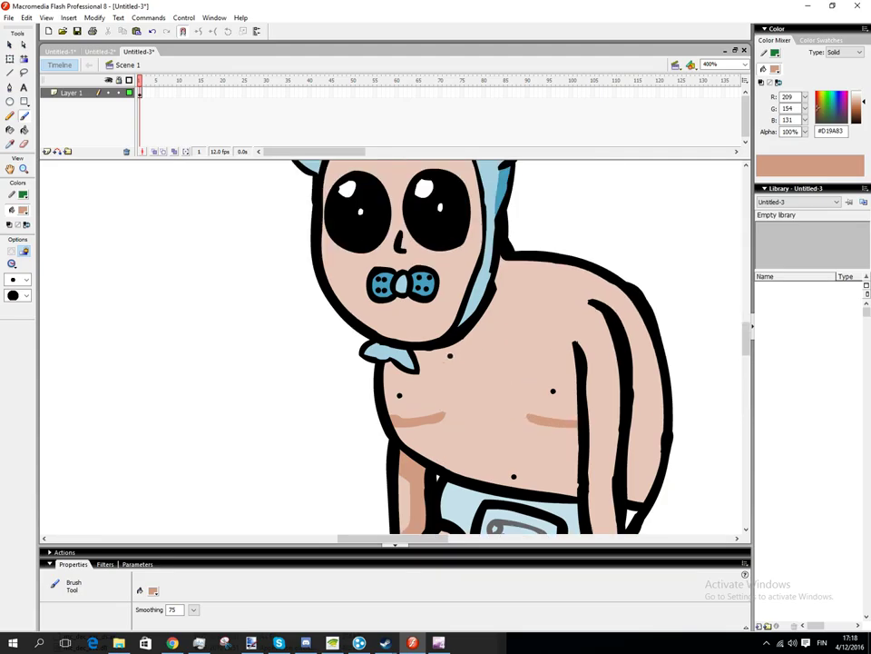
scroll(456, 365, "down", 2)
key("ctrl+z")
key("ctrl+z")
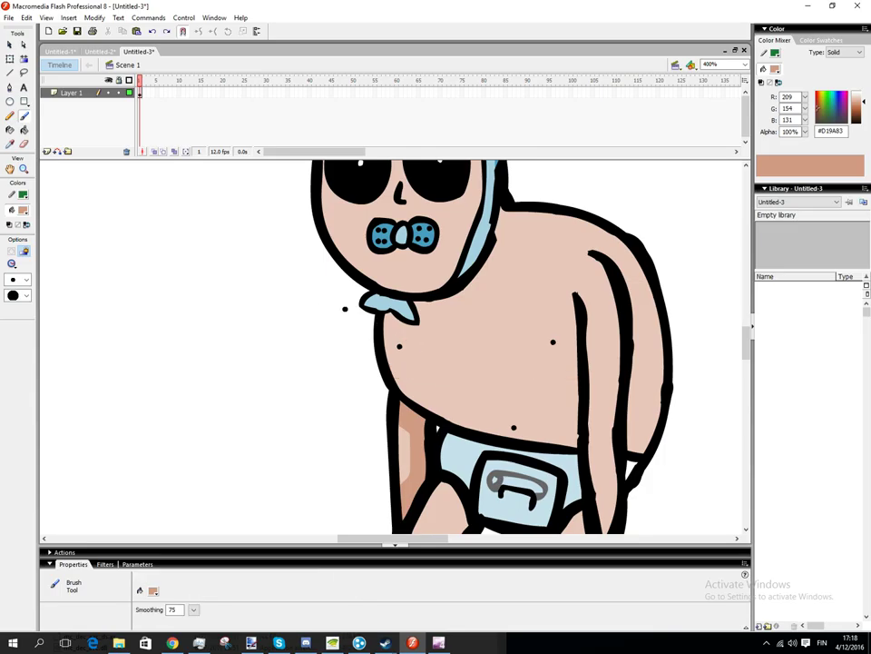
- Paint a #D19A83 shadow along the inside of the back outline from the neck to the lower back
scroll(380, 321, "up", 1)
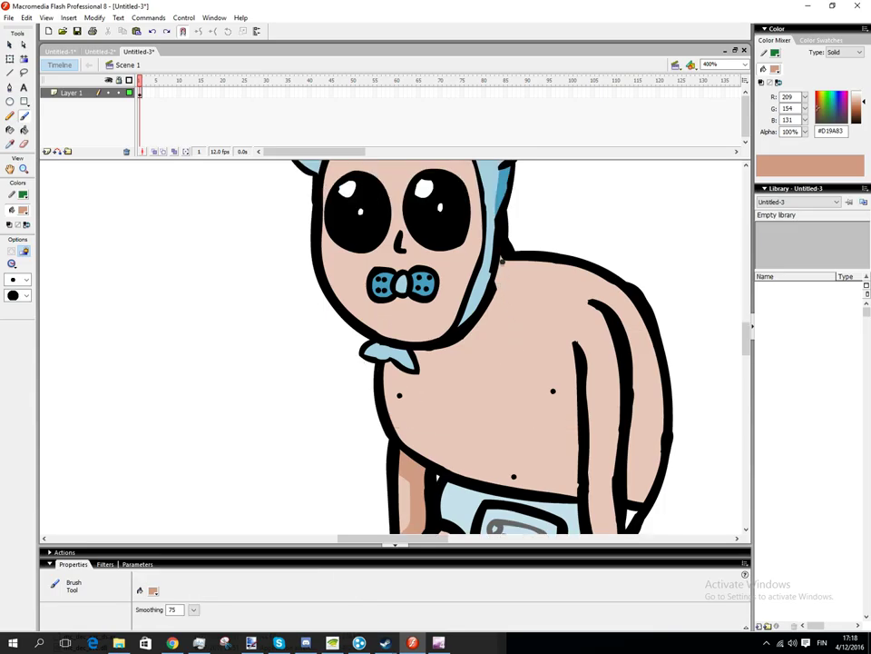
mouse_move(511, 260)
left_mouse_down()
mouse_move(591, 279)
mouse_move(625, 298)
mouse_move(651, 332)
mouse_move(664, 437)
mouse_move(646, 493)
mouse_move(626, 502)
left_mouse_up()
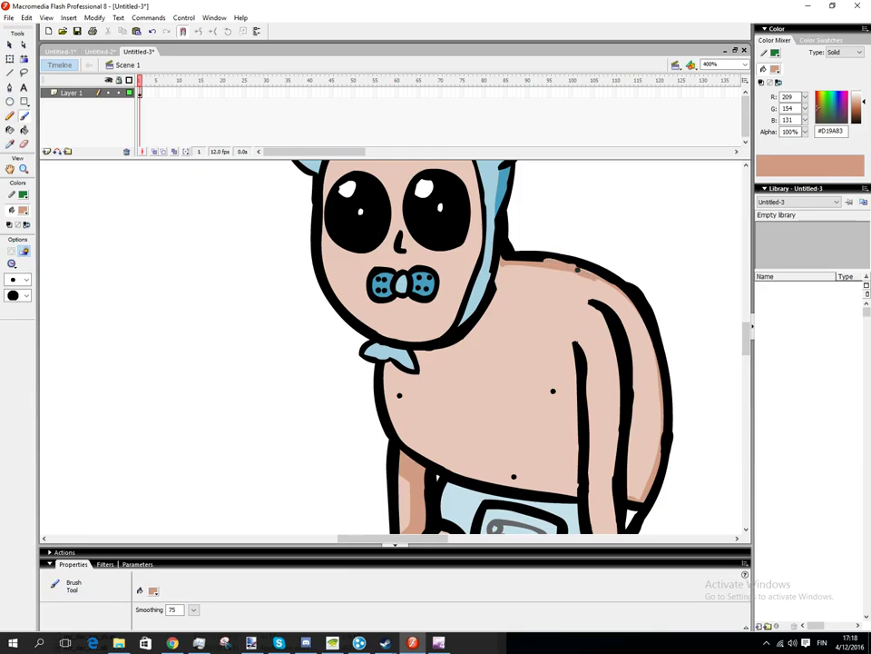
mouse_move(624, 297)
left_mouse_down()
mouse_move(603, 282)
mouse_move(641, 318)
mouse_move(656, 360)
mouse_move(661, 443)
left_mouse_up()
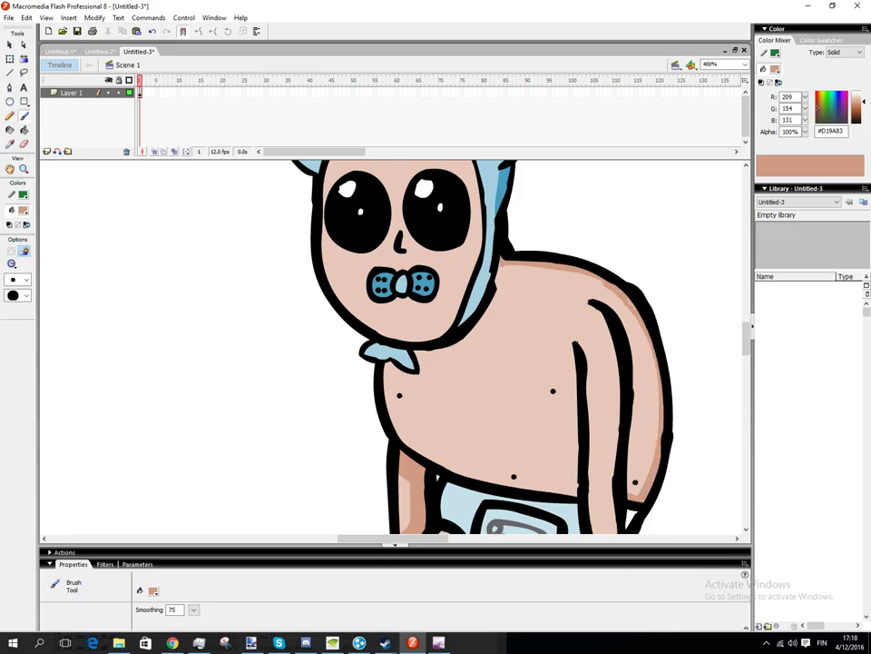
- Shade the near arm in the darker skin tone along its back edge, from the shoulder to the tip
scroll(620, 334, "down", 2)
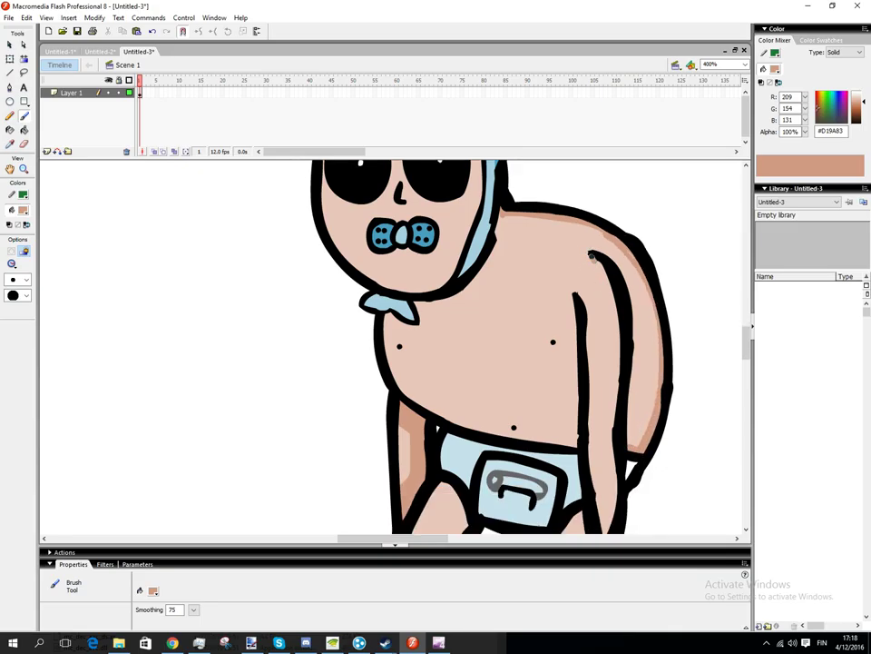
mouse_move(608, 288)
left_mouse_down()
mouse_move(618, 351)
mouse_move(614, 469)
left_mouse_up()
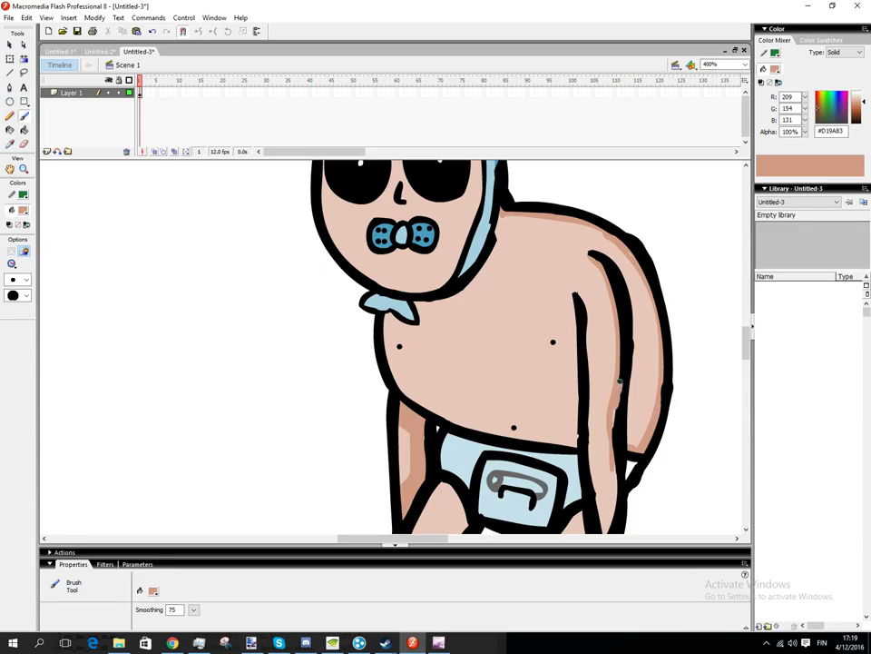
scroll(462, 314, "down", 2)
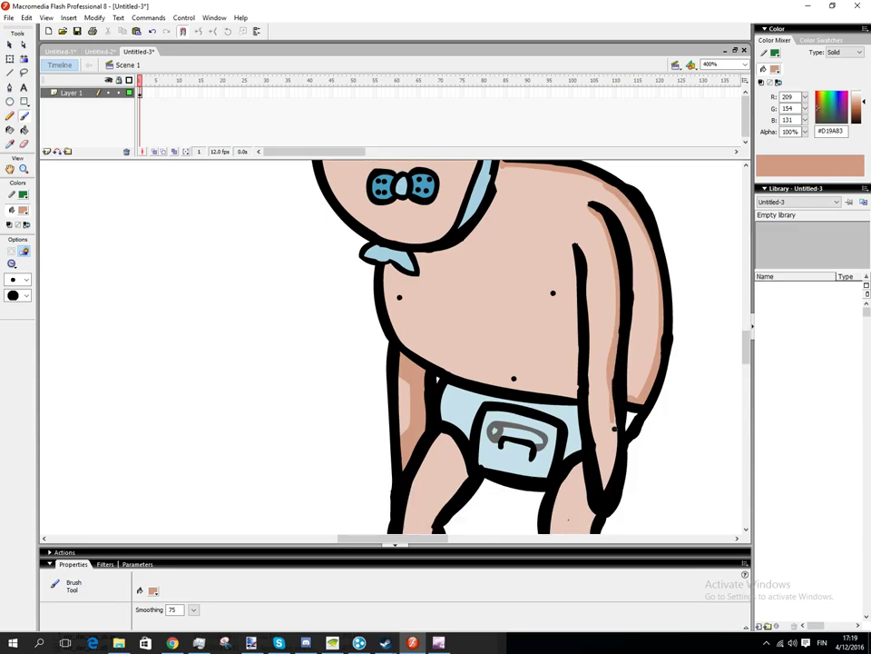
left_click_drag(614, 435, 605, 485)
- Shade the inner edge of the leg below the far arm in the darker skin tone, from thigh to foot
scroll(601, 491, "down", 6)
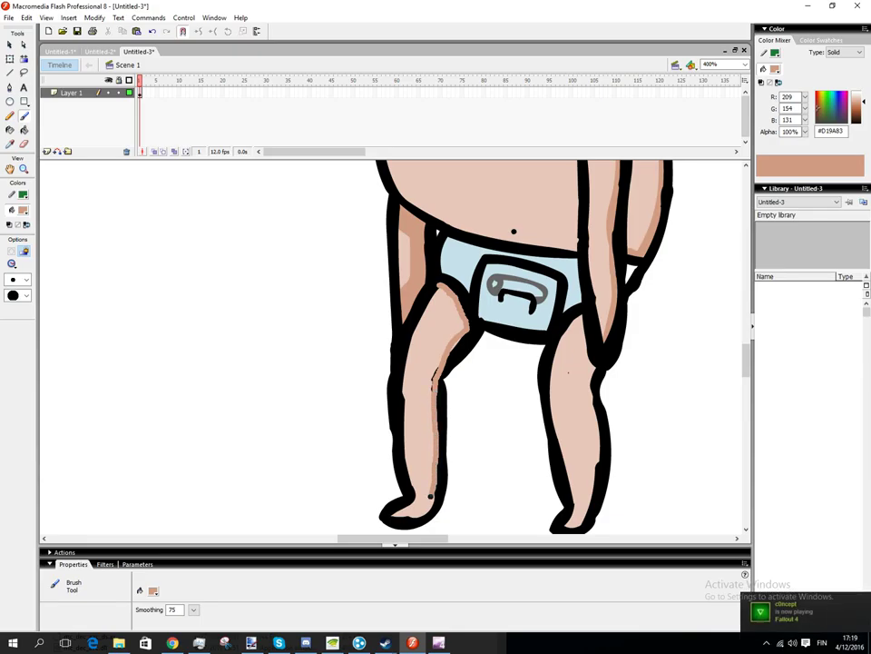
left_click_drag(397, 517, 390, 517)
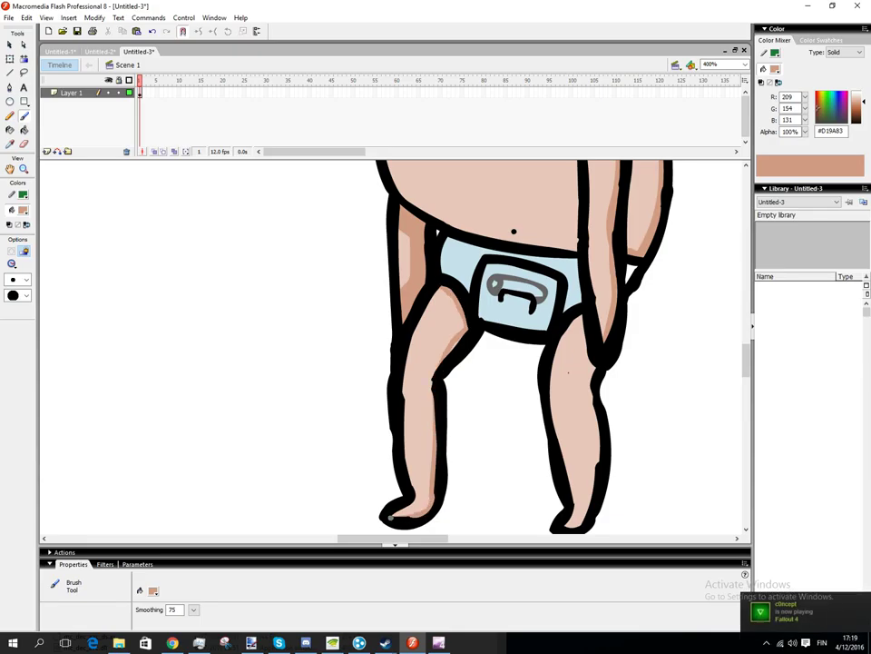
left_click_drag(428, 378, 430, 417)
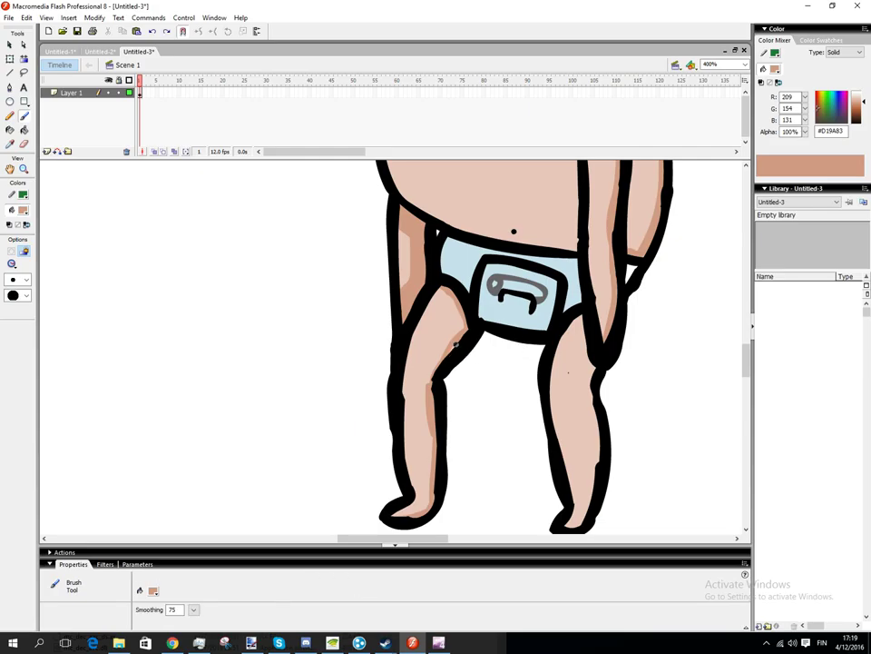
- Undo the thin shading stroke on the other leg and repaint its outer-edge shadow down to the foot with a larger brush
scroll(521, 374, "down", 1)
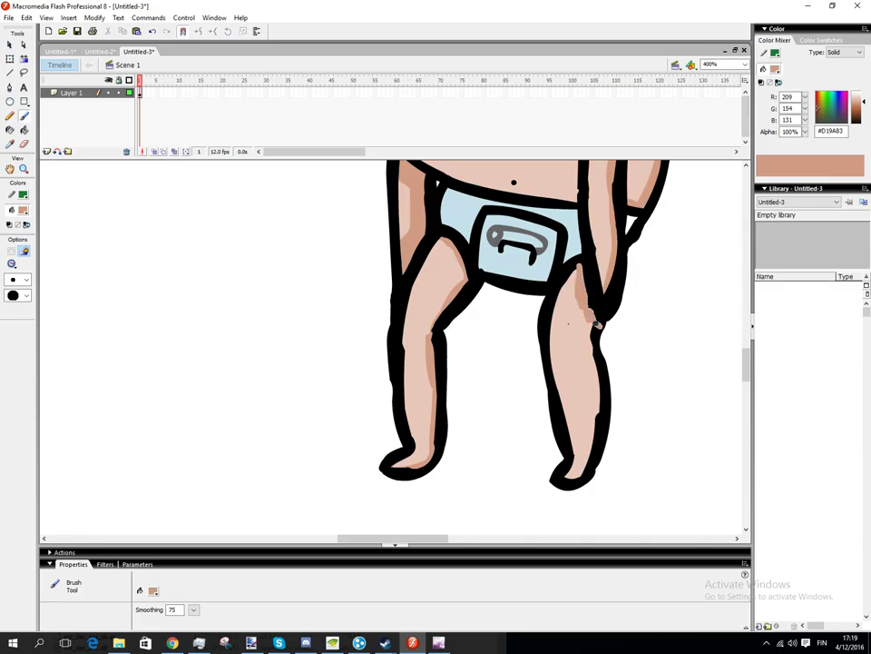
key("ctrl+z")
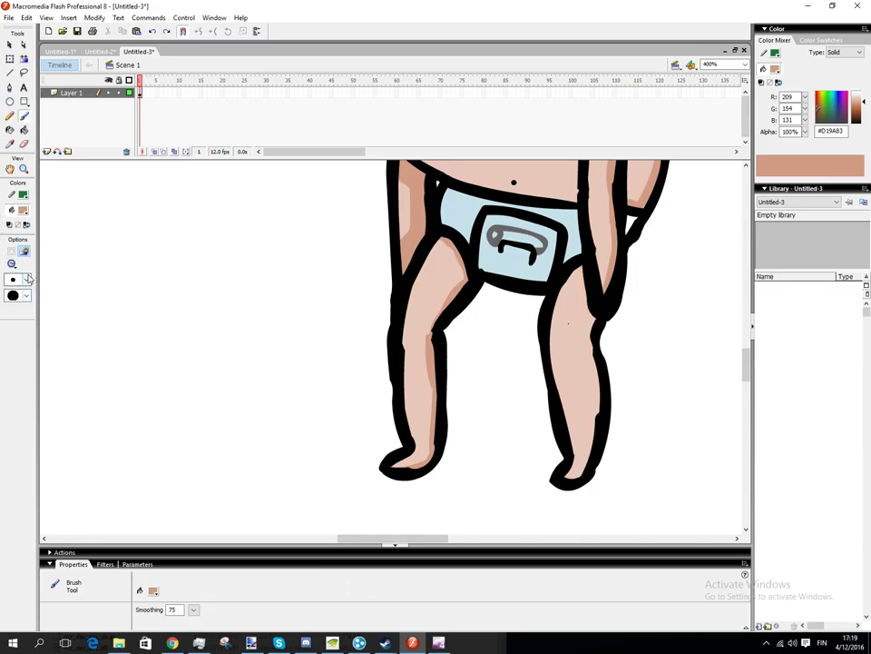
left_click(28, 278)
left_click(18, 391)
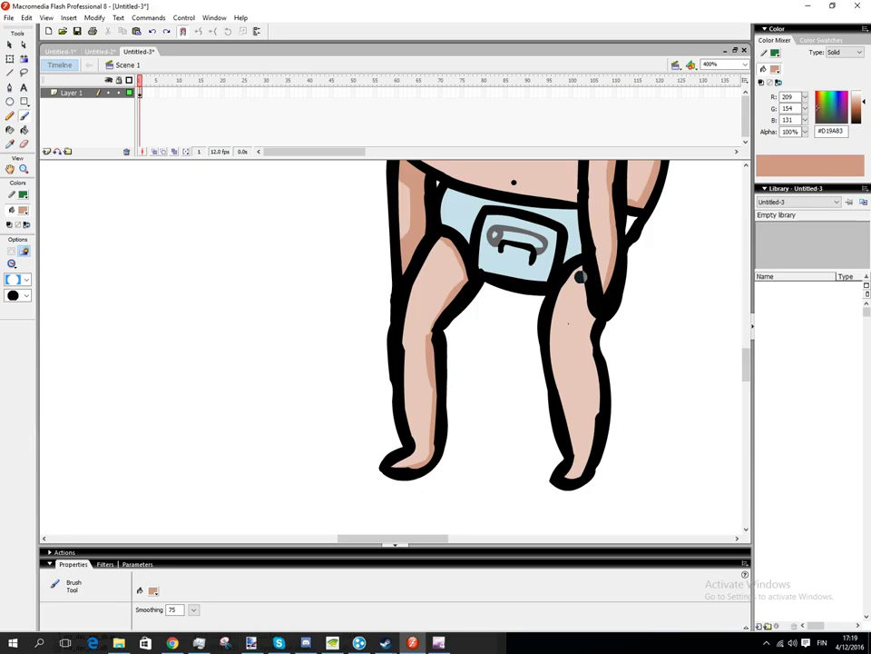
mouse_move(579, 261)
left_mouse_down()
mouse_move(601, 318)
mouse_move(594, 339)
mouse_move(603, 397)
mouse_move(597, 449)
mouse_move(583, 472)
mouse_move(564, 481)
left_mouse_up()
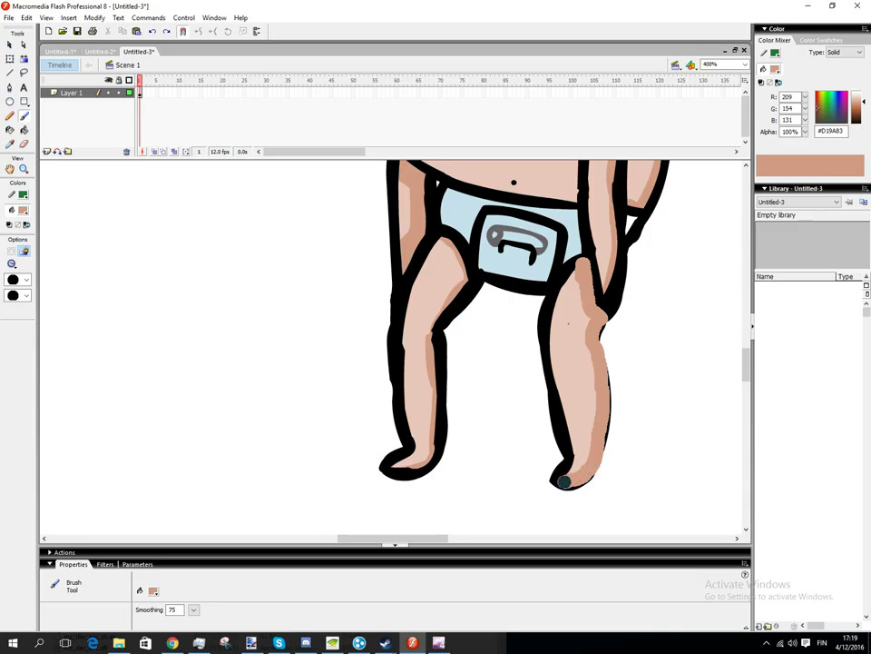
- Undo the outer-edge shadow stroke on the leg below the near arm and repaint it along the calf in the darker skin tone
key("ctrl+z")
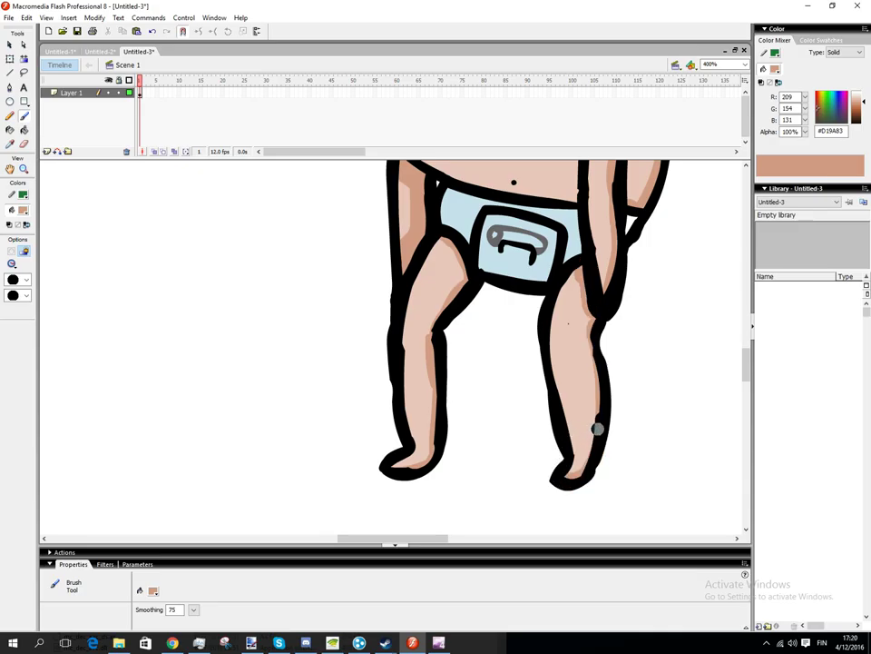
mouse_move(598, 421)
left_mouse_down()
mouse_move(590, 460)
mouse_move(572, 479)
mouse_move(589, 475)
mouse_move(592, 461)
mouse_move(603, 344)
left_mouse_up()
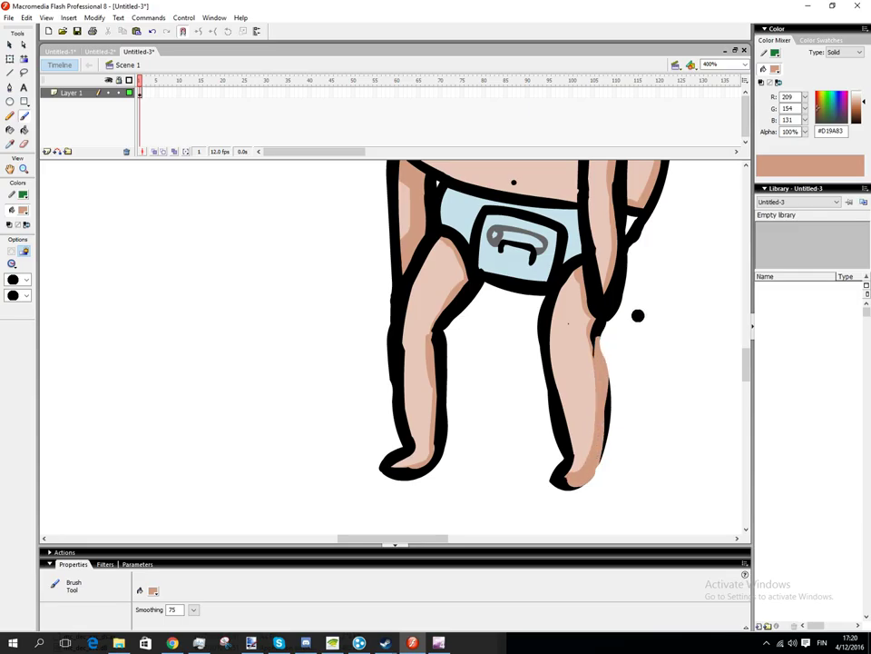
scroll(407, 263, "up", 2)
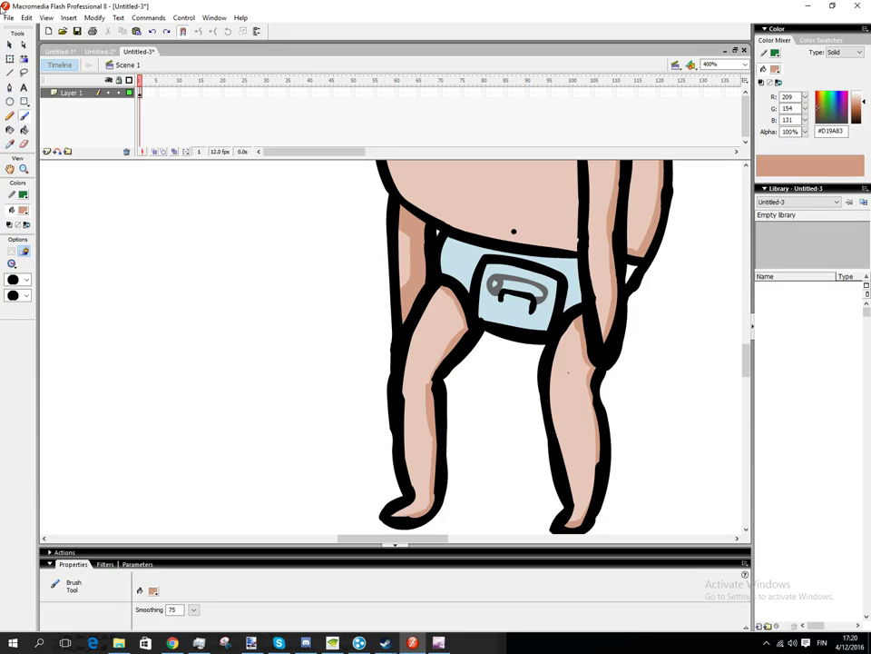
- Fill over the dark shading on the far arm with the base skin tone #E7C7BA
left_click(10, 43)
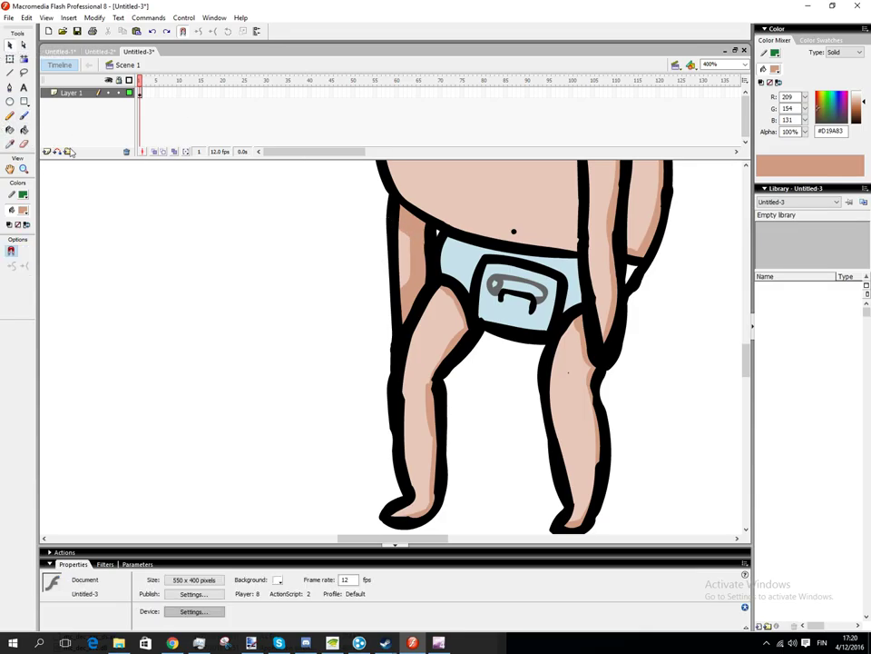
left_click(9, 145)
left_click(419, 251)
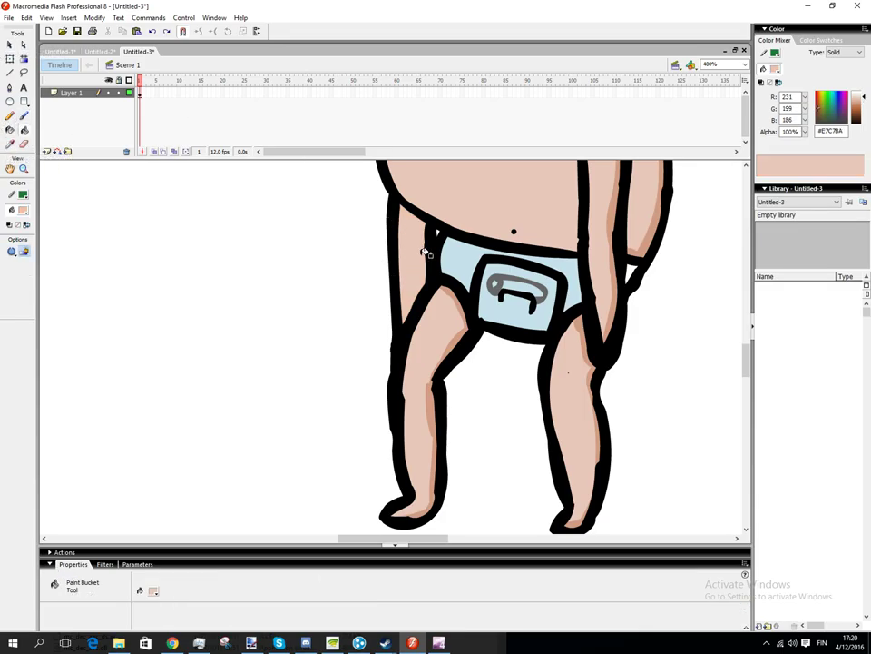
key("b")
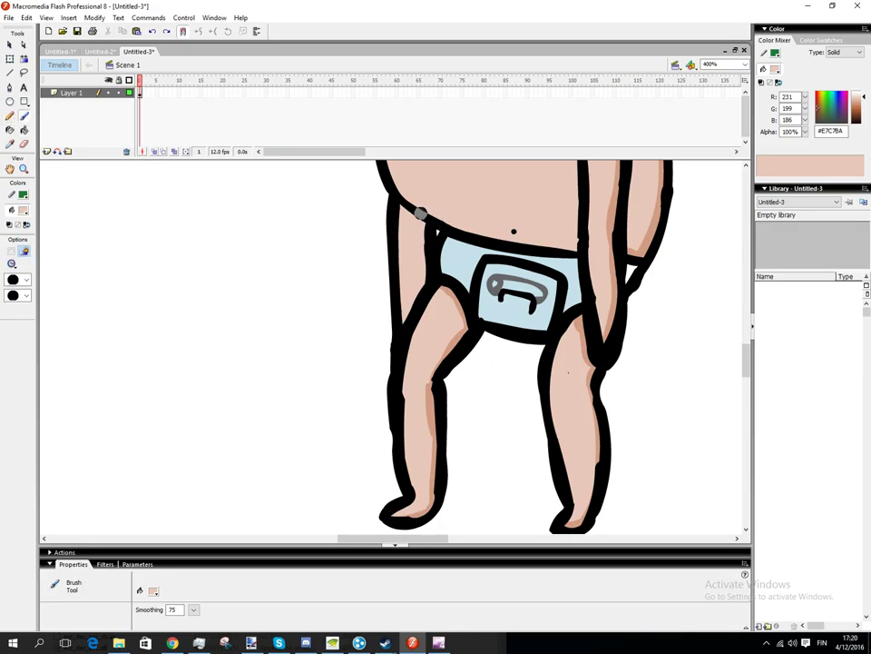
left_click(9, 146)
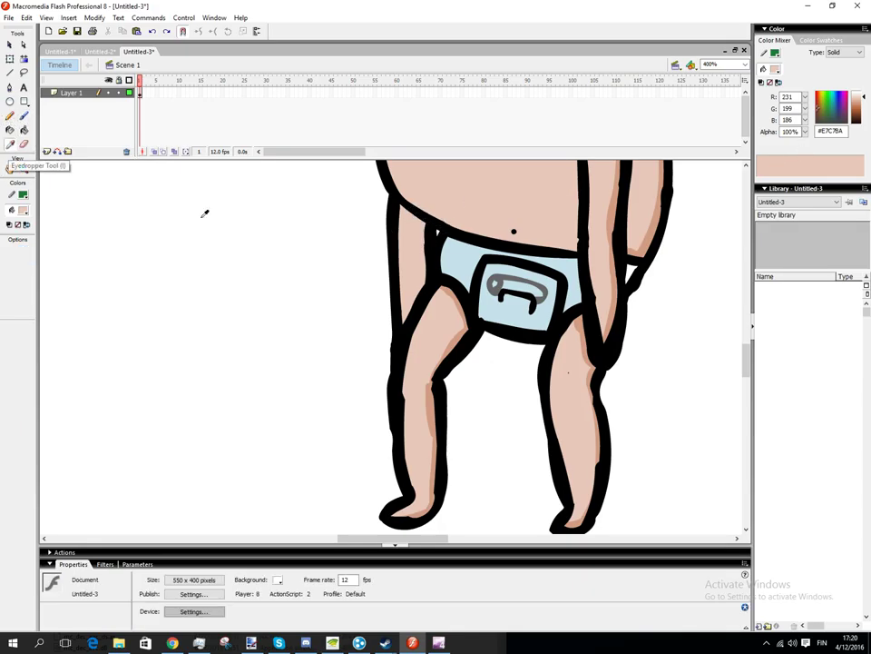
left_click(468, 331)
left_click(23, 116)
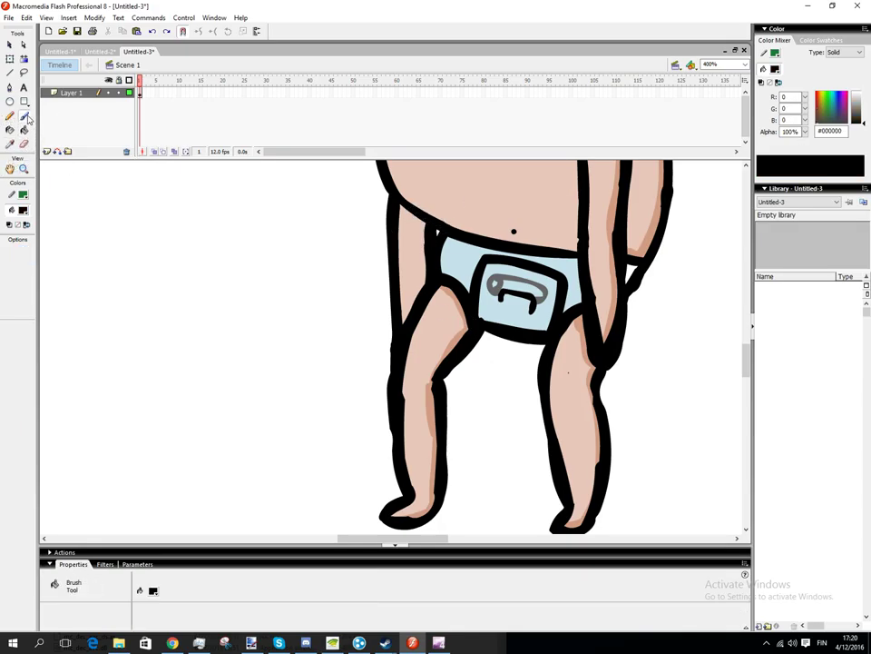
left_click_drag(415, 214, 422, 296)
key("ctrl+z")
- Sample the darker skin tone #D19A83, choose a smaller brush and shade the far arm below the belly and along its inner edge
left_click(9, 146)
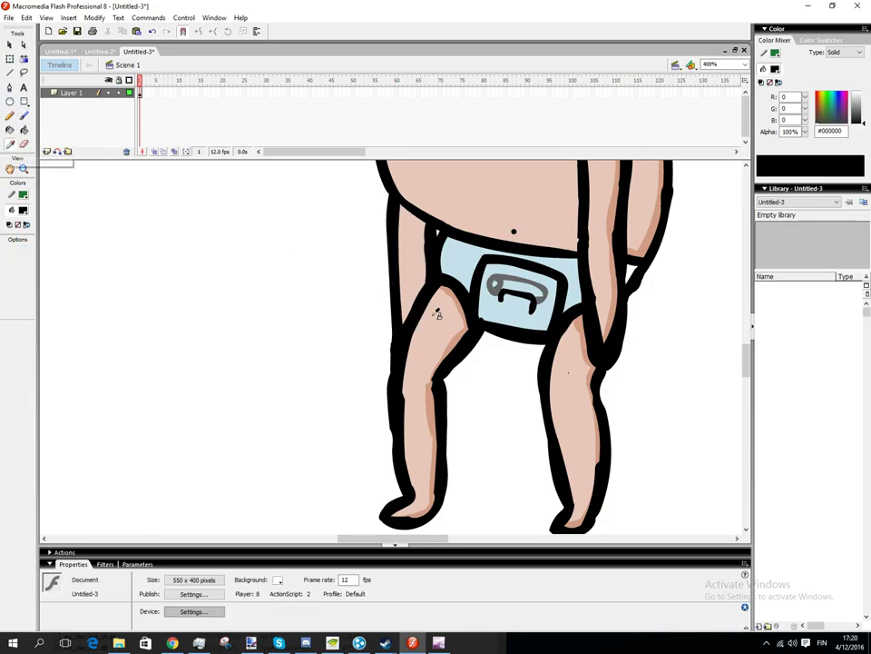
left_click(435, 309)
left_click(25, 116)
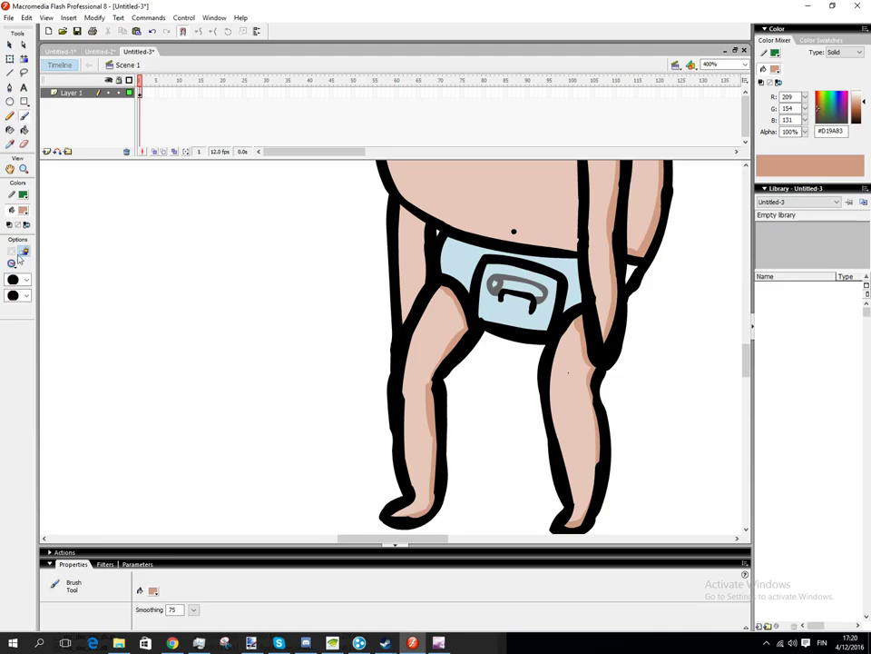
left_click(11, 264)
left_click(18, 264)
left_click(26, 281)
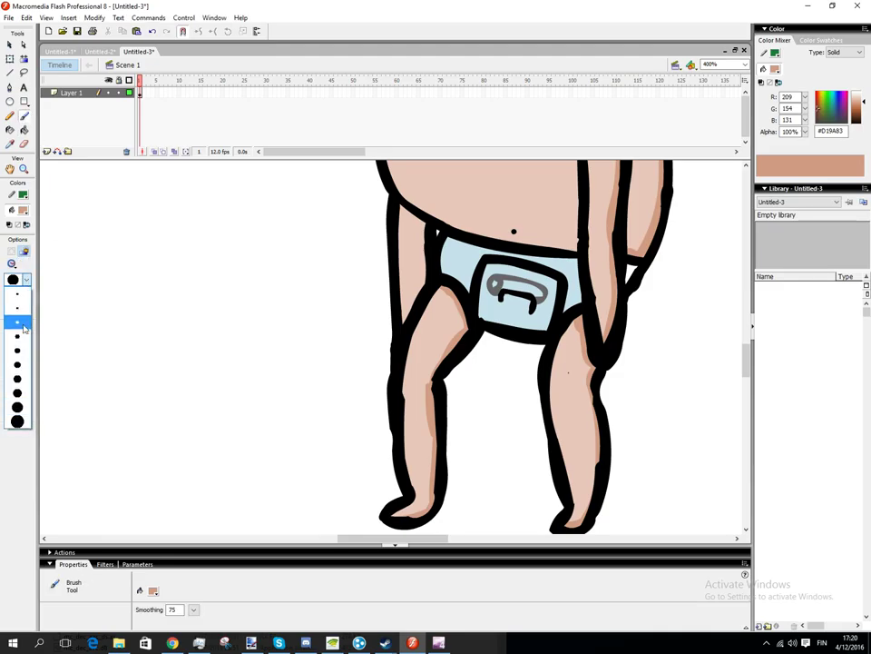
left_click(20, 365)
mouse_move(411, 216)
left_mouse_down()
mouse_move(399, 207)
mouse_move(422, 232)
mouse_move(424, 258)
mouse_move(421, 288)
mouse_move(402, 315)
left_mouse_up()
- Shade the lower corner of the belly where it meets the near arm and the diaper in the darker skin tone
scroll(308, 227, "up", 3)
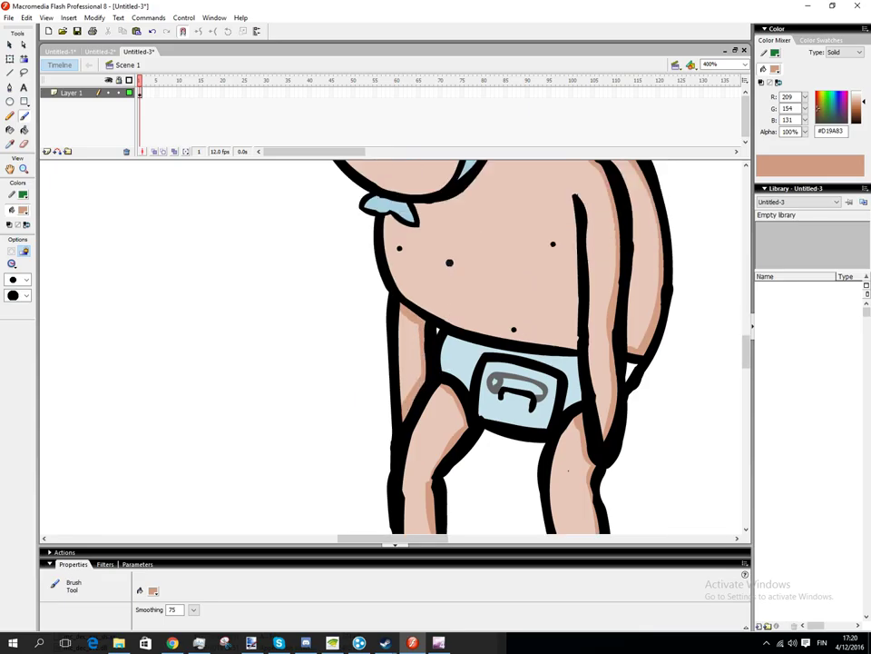
scroll(408, 310, "down", 1)
mouse_move(563, 345)
left_mouse_down()
mouse_move(542, 342)
mouse_move(567, 341)
mouse_move(578, 309)
left_mouse_up()
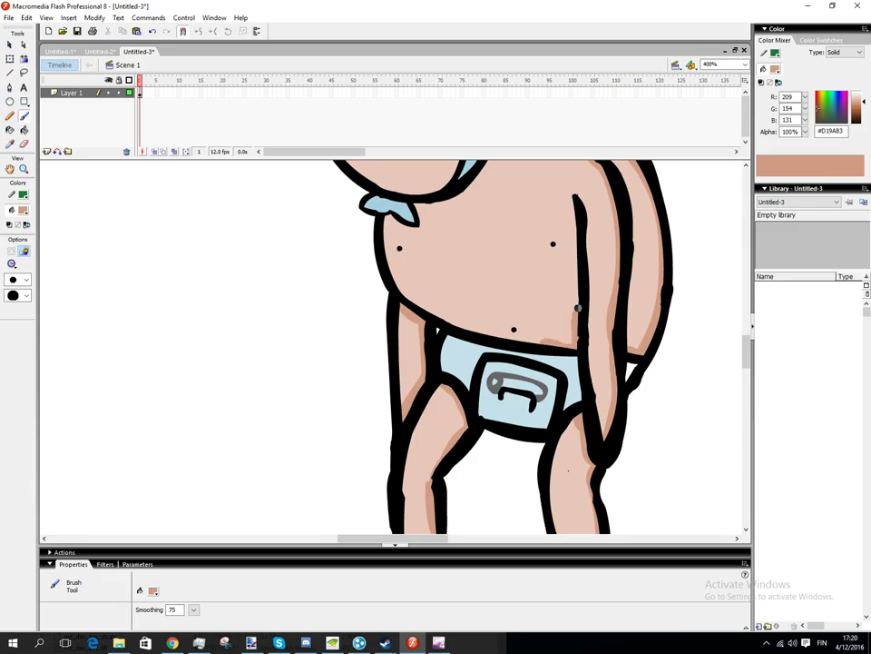
scroll(646, 369, "down", 1)
- Shade the face in the darker skin tone along the inside of the cheeks and chin and beneath both eyes
scroll(646, 369, "up", 5)
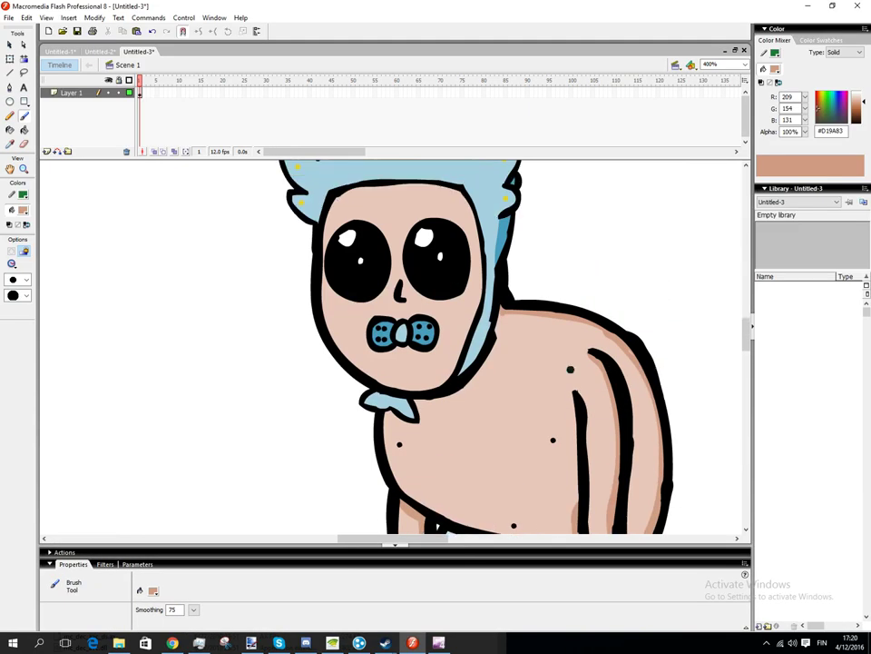
mouse_move(479, 258)
left_mouse_down()
mouse_move(459, 355)
mouse_move(433, 385)
mouse_move(404, 388)
mouse_move(357, 368)
mouse_move(321, 299)
mouse_move(318, 267)
mouse_move(368, 302)
left_mouse_up()
key("ctrl+z")
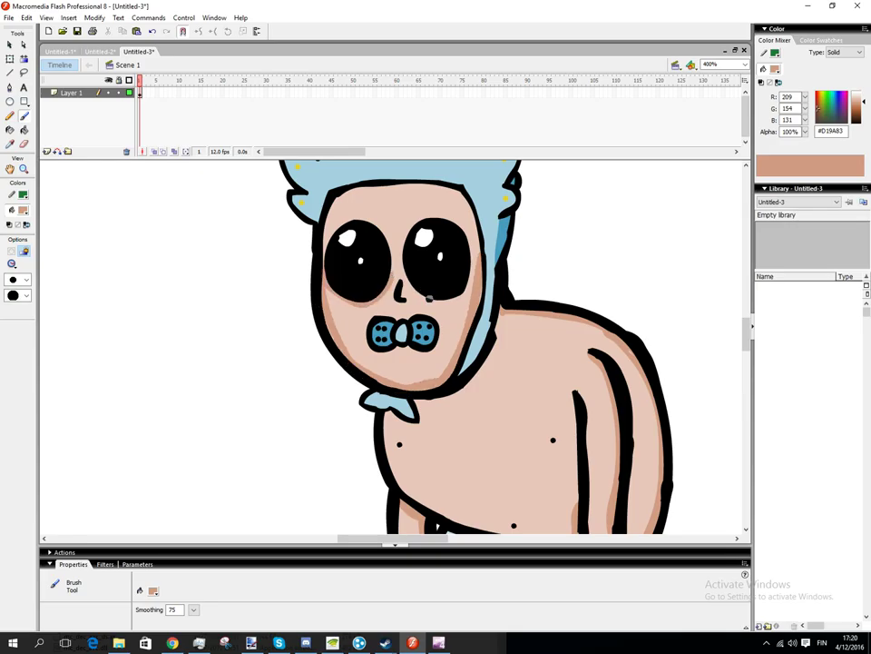
mouse_move(416, 288)
left_mouse_down()
mouse_move(444, 304)
mouse_move(461, 296)
mouse_move(466, 276)
mouse_move(450, 300)
left_mouse_up()
key("ctrl+z")
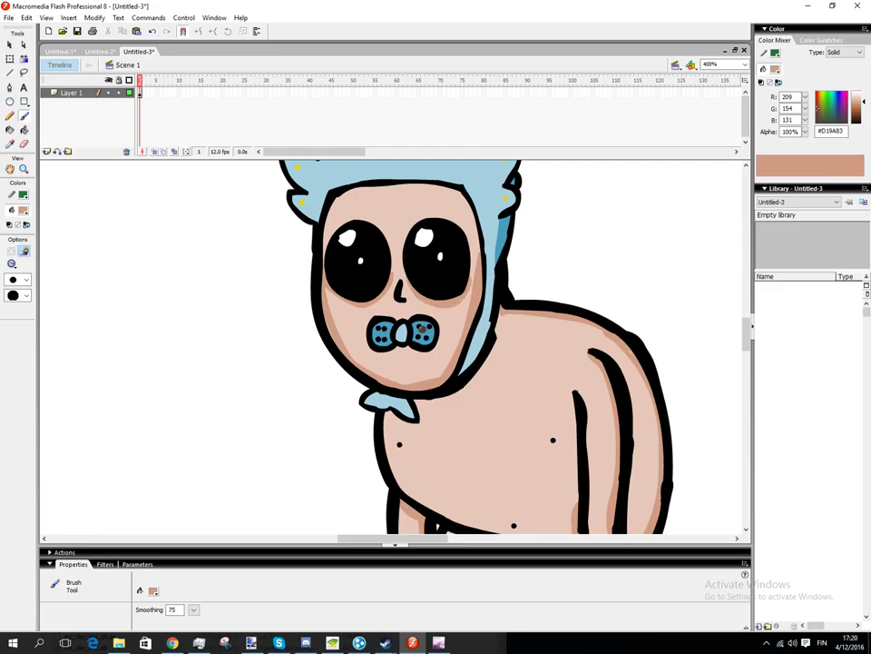
- Shade the forehead along the bonnet's edge and the skin beneath the blue bow-shaped mouthpiece in the darker skin tone
scroll(394, 351, "up", 3)
mouse_move(323, 362)
left_mouse_down()
mouse_move(334, 304)
mouse_move(354, 288)
mouse_move(449, 284)
mouse_move(468, 296)
mouse_move(479, 336)
left_mouse_up()
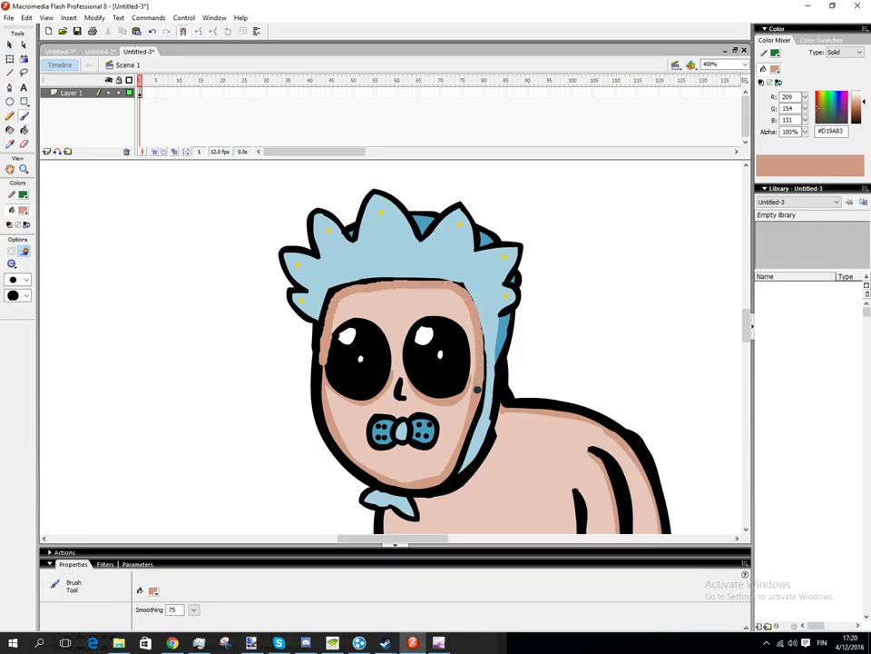
scroll(468, 417, "down", 1)
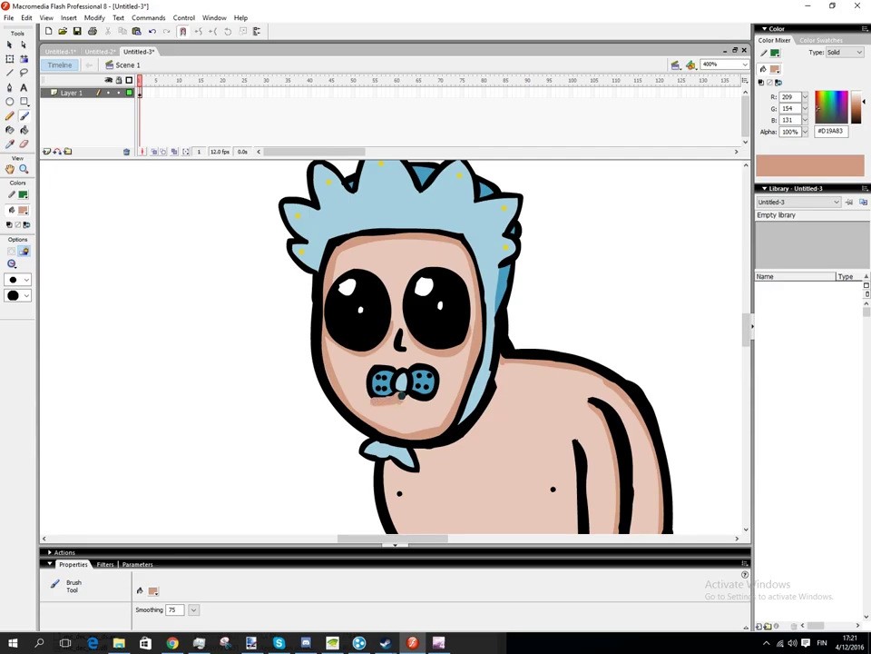
left_click_drag(436, 393, 437, 391)
- Sample the darker blue #489CBF and shade the bonnet along the edge framing the face, undoing the first long stroke and repainting it
scroll(453, 384, "down", 12)
scroll(338, 343, "up", 10)
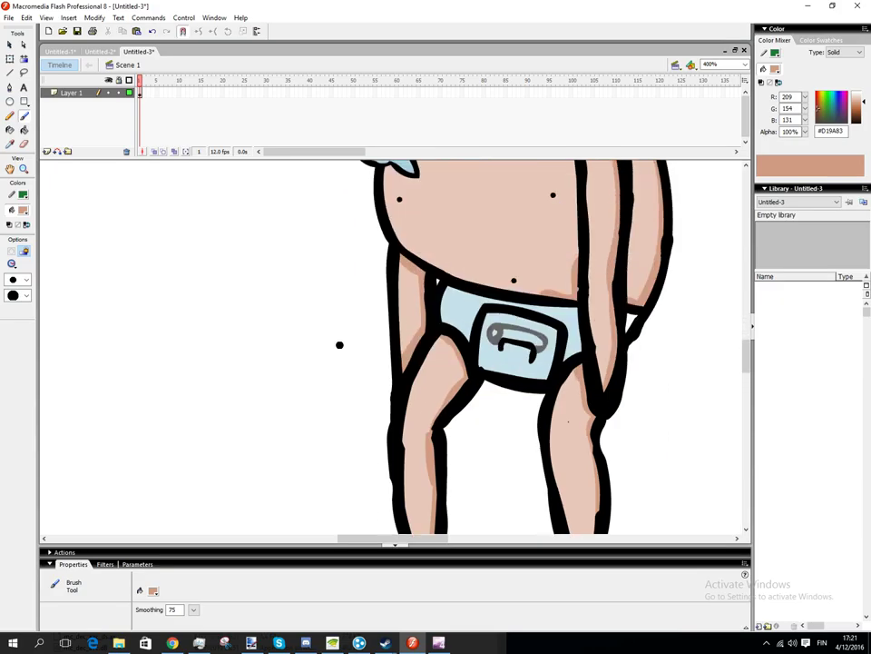
scroll(339, 343, "up", 1)
left_click(24, 169)
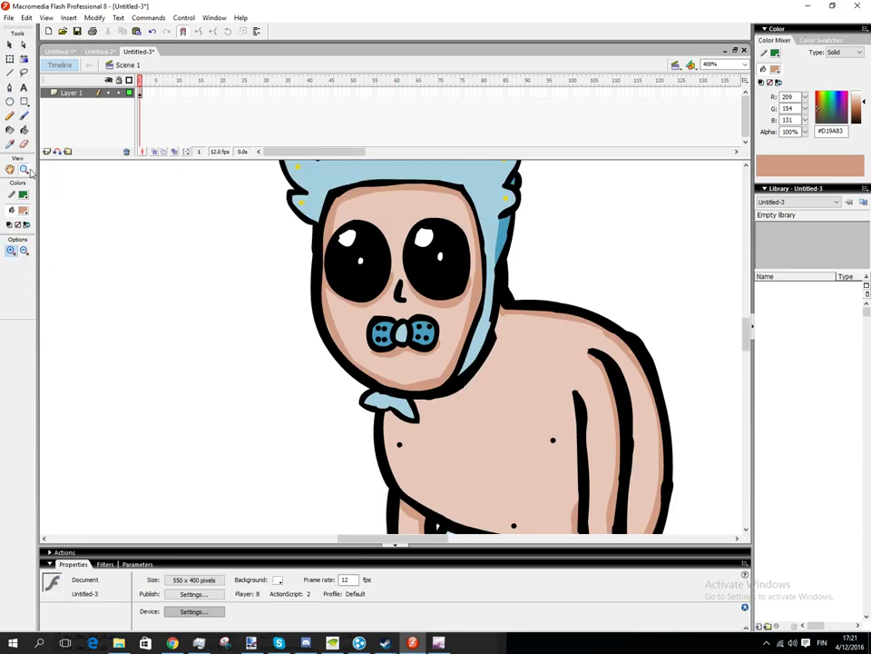
left_click(396, 276, "alt")
left_click(453, 337)
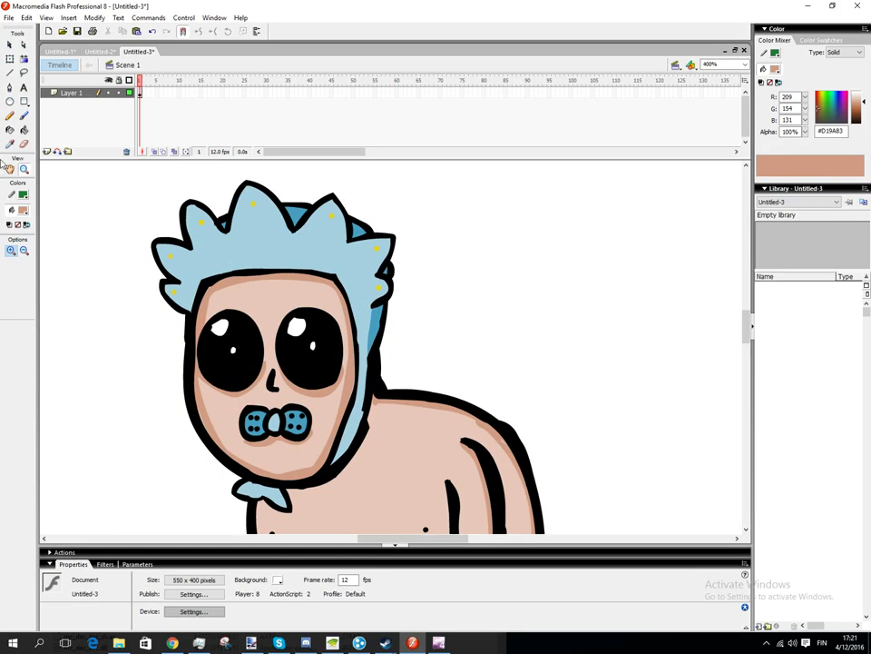
left_click(9, 145)
left_click(302, 207)
key("b")
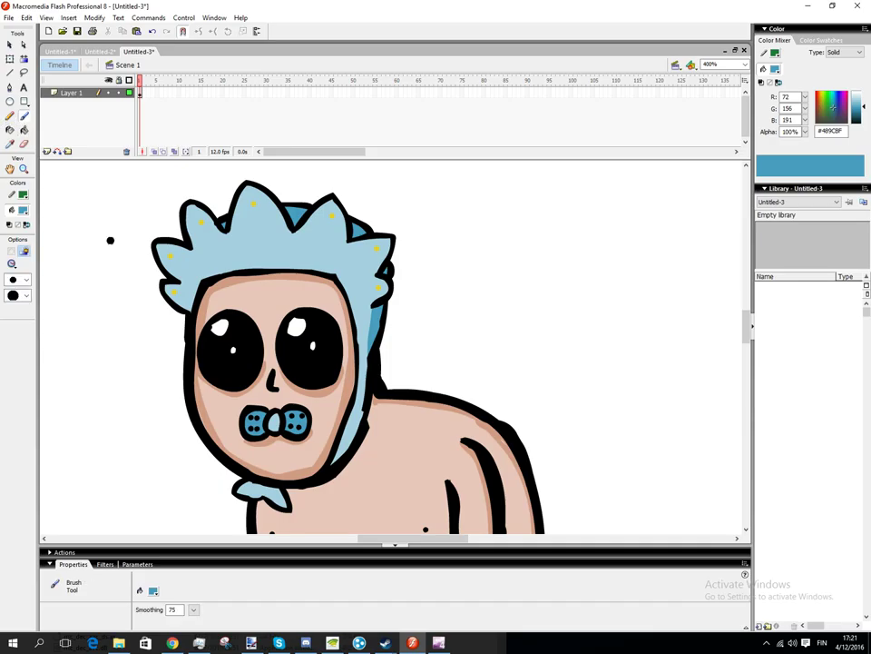
left_click_drag(188, 299, 190, 317)
mouse_move(199, 279)
left_mouse_down()
mouse_move(293, 267)
mouse_move(338, 274)
mouse_move(364, 358)
mouse_move(346, 439)
left_mouse_up()
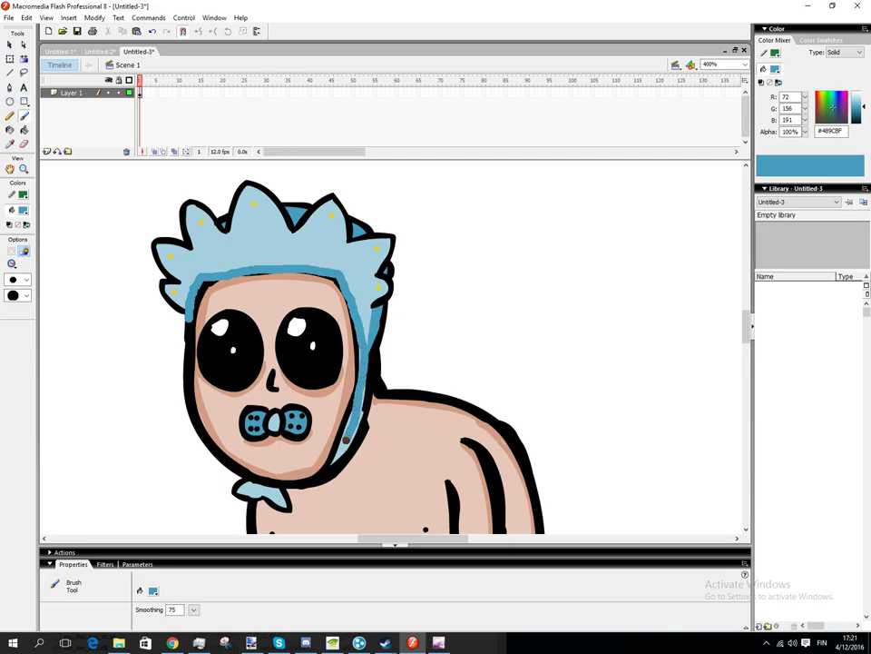
key("ctrl+z")
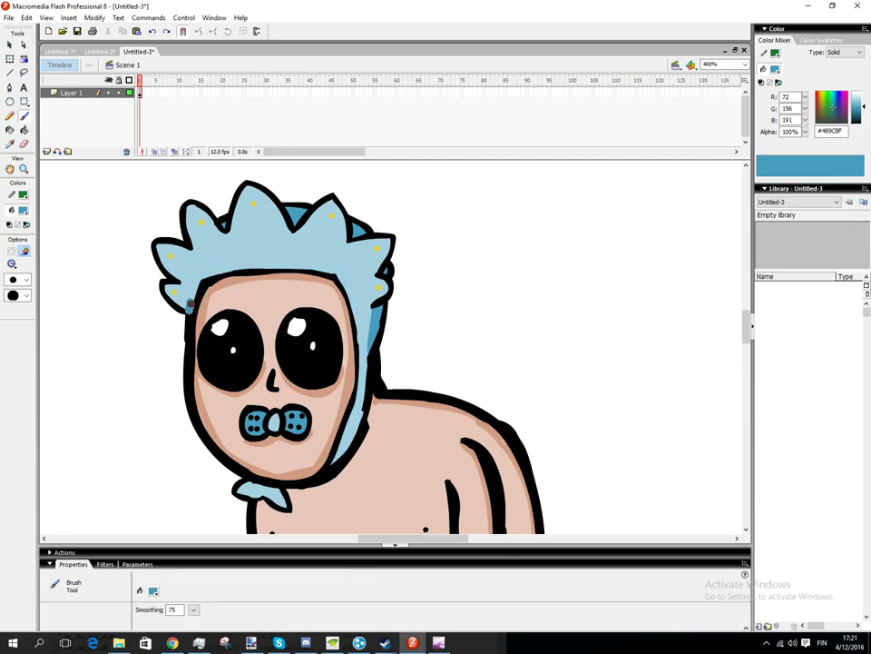
mouse_move(188, 302)
left_mouse_down()
mouse_move(322, 267)
mouse_move(341, 279)
mouse_move(357, 342)
left_mouse_up()
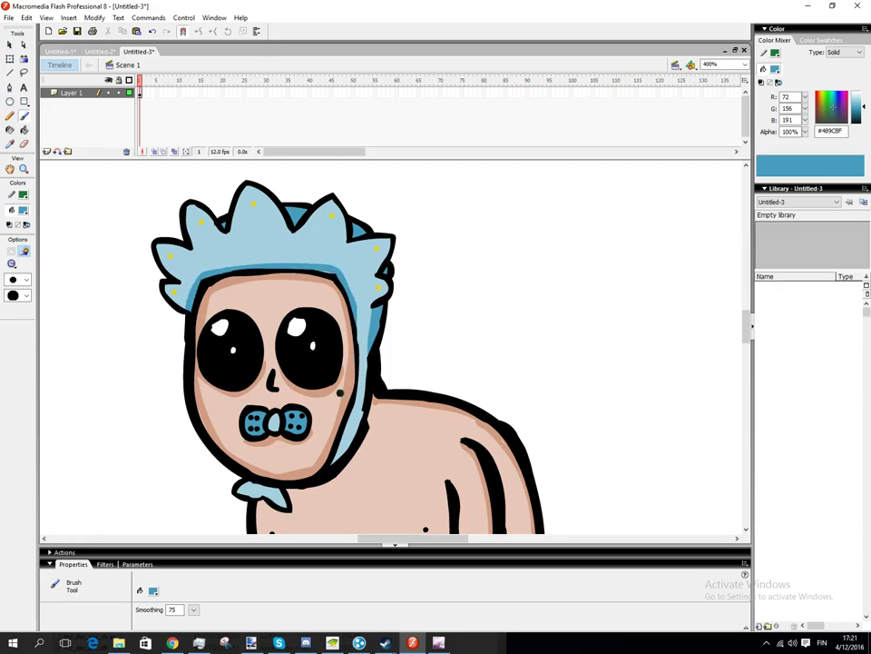
- Zoom out to 100% to view the whole character and start exporting the drawing as an image
scroll(341, 393, "up", 1)
scroll(339, 391, "down", 2)
scroll(339, 390, "up", 2)
left_click(25, 170)
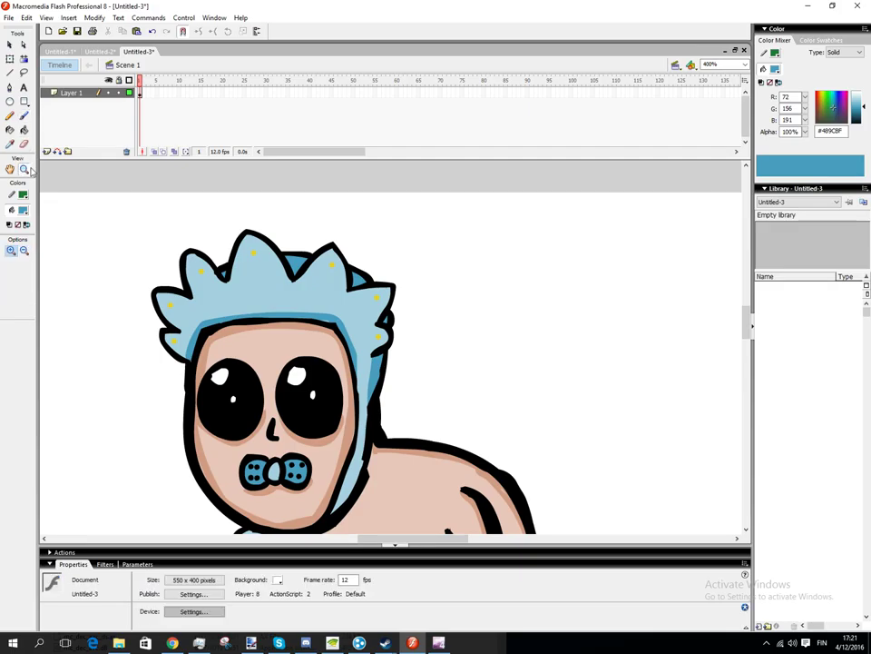
left_click(432, 381, "alt")
left_click(433, 382, "alt")
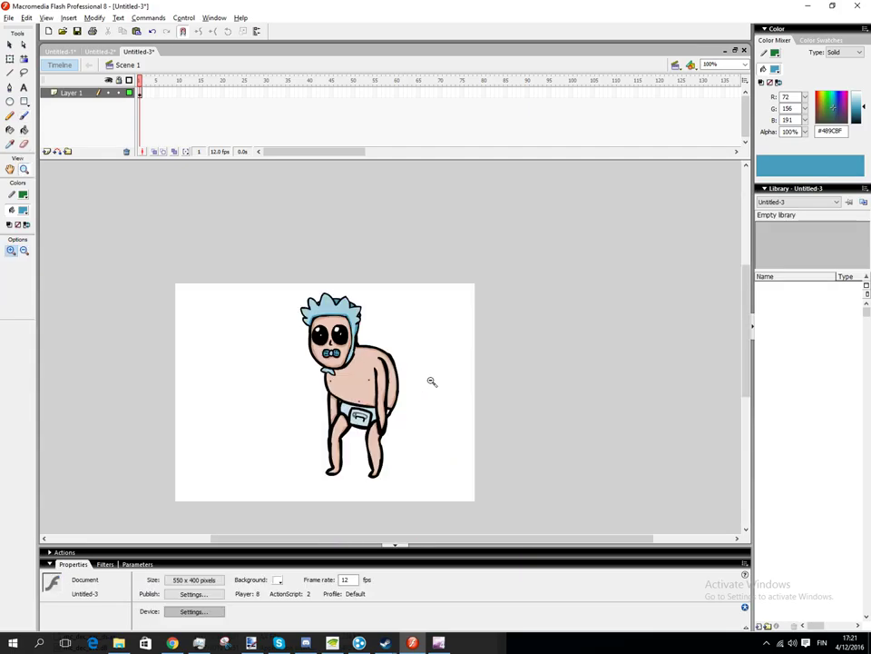
left_click(7, 17)
mouse_move(105, 194)
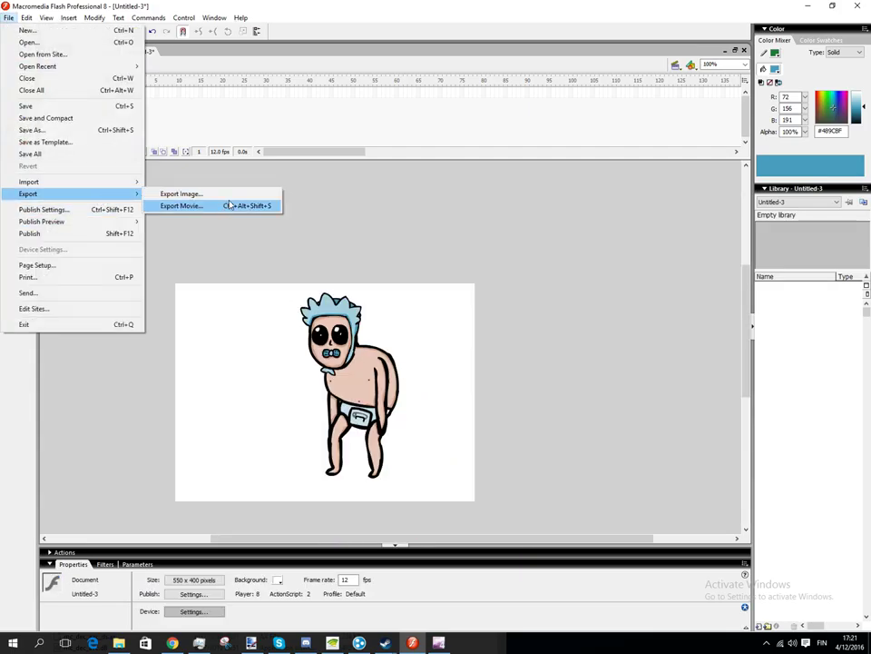
left_click(230, 194)
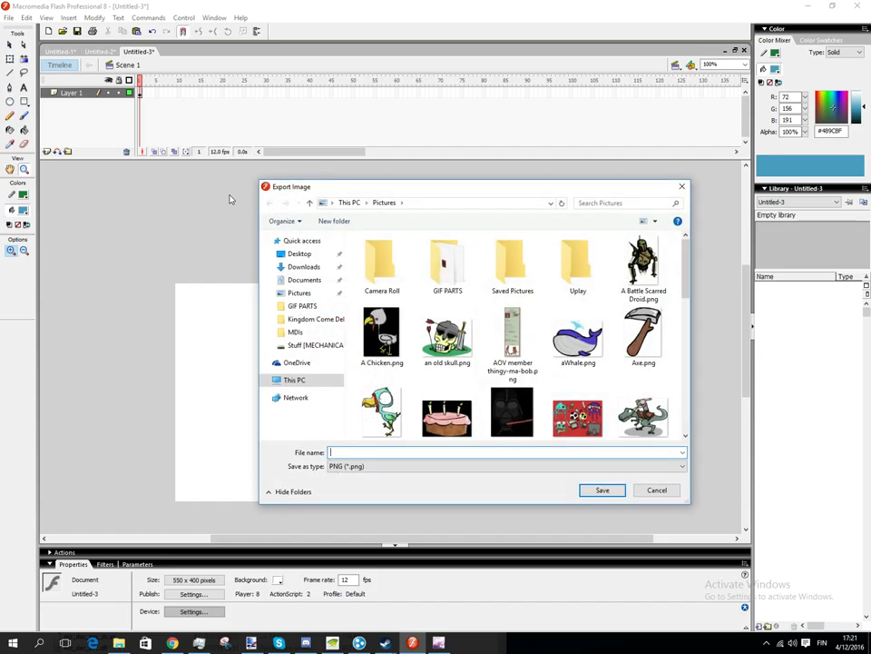